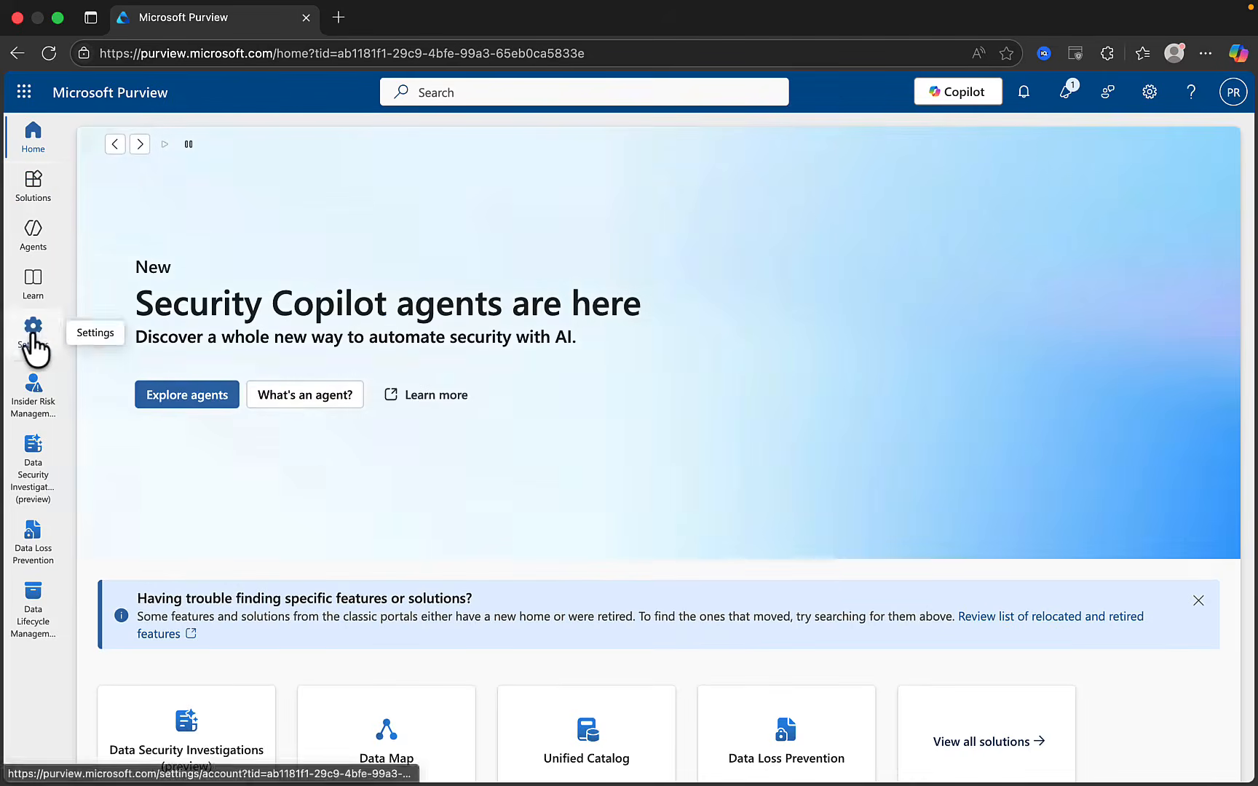
# Open the Purview Settings area with the gear icon in the left navigation
pyautogui.click(34, 338)
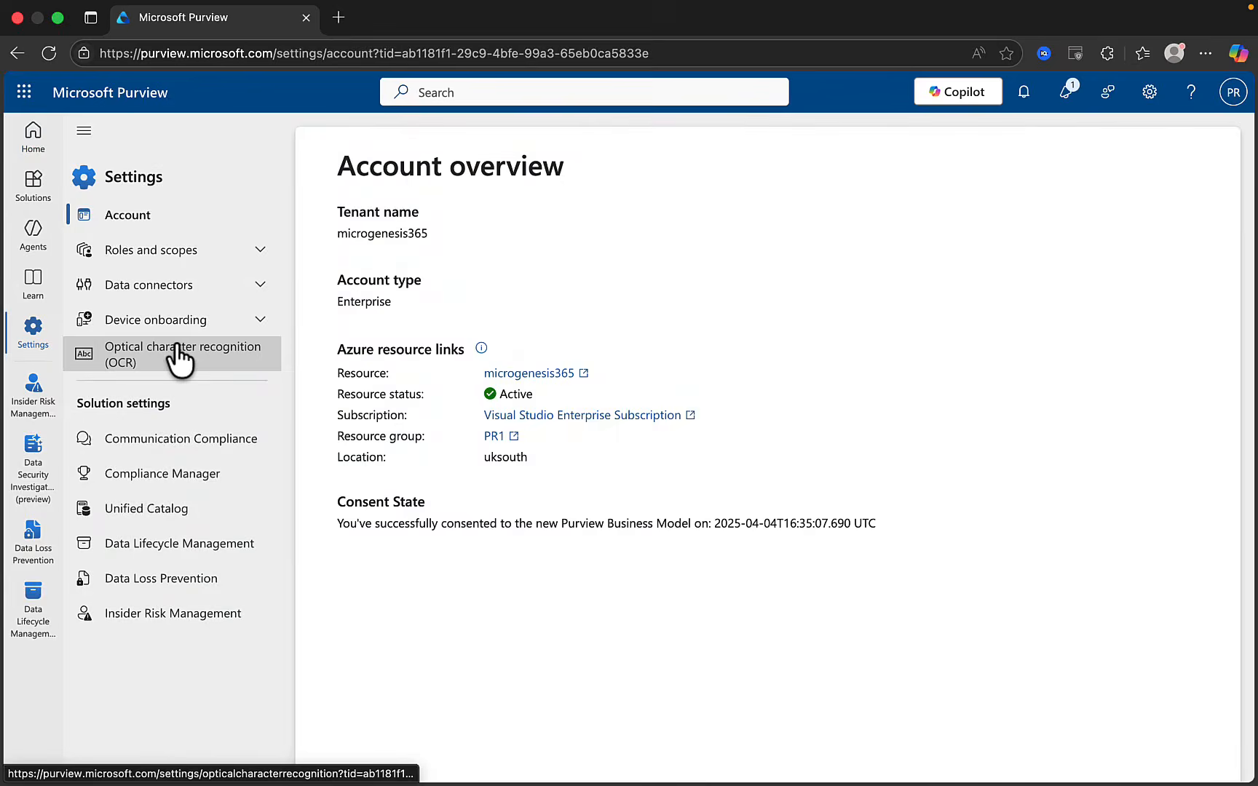
# Open the Data Loss Prevention solution settings, landing on Endpoint DLP settings
pyautogui.click(163, 580)
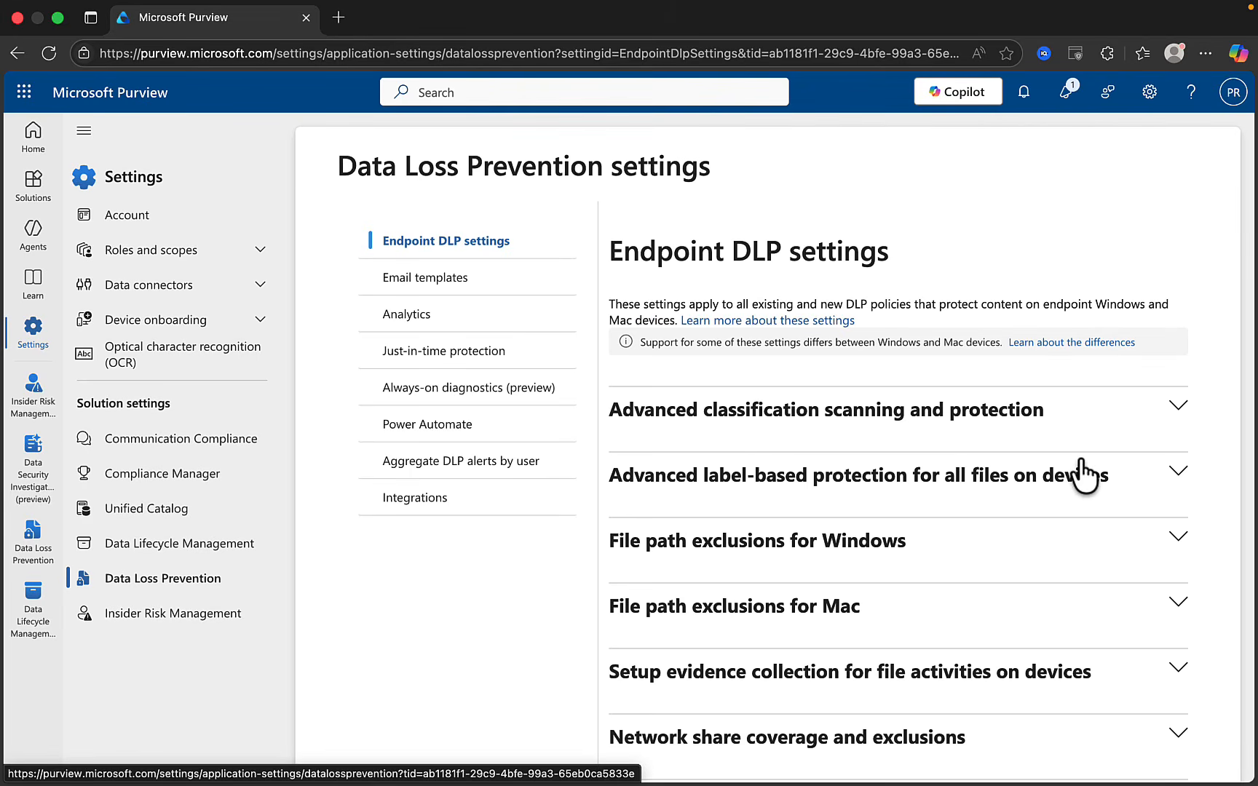
# Expand Advanced classification scanning and protection to review its On status and 1000 MB/24h limit
pyautogui.scroll(-3, 1085, 475)
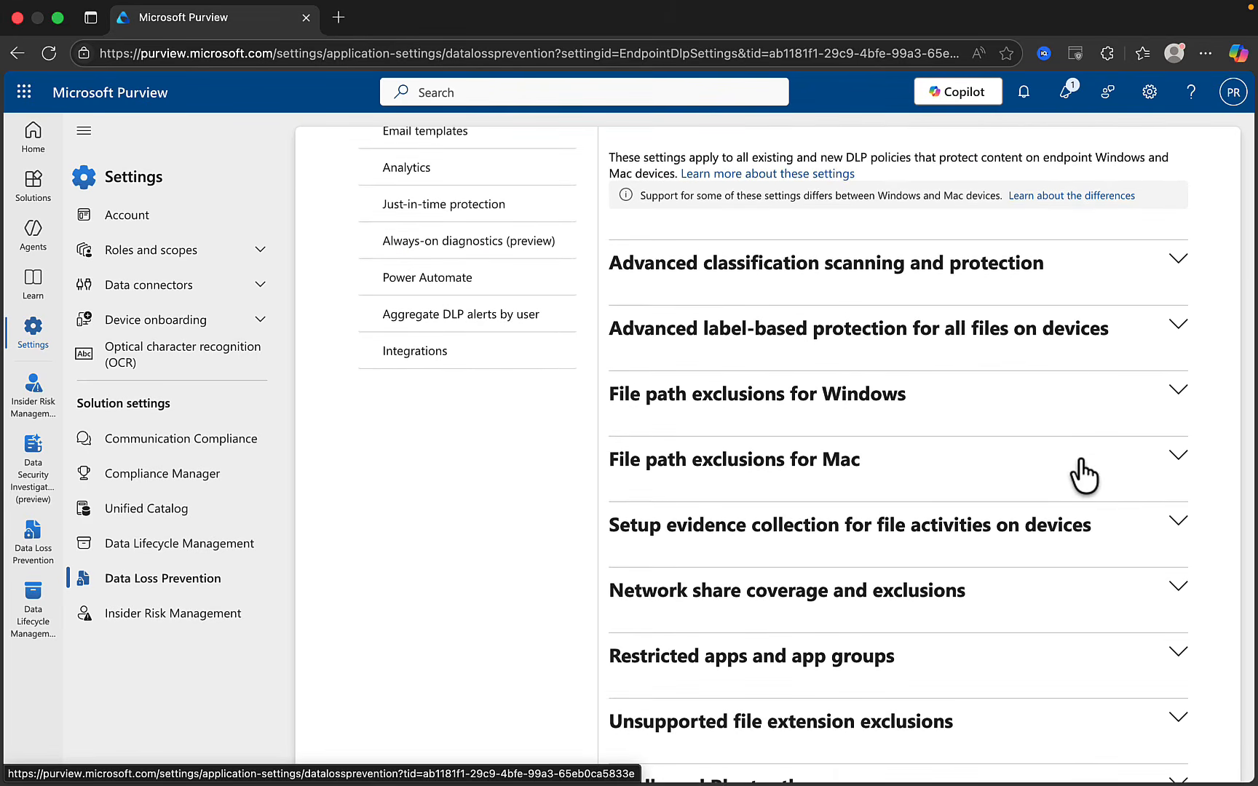
pyautogui.click(1175, 261)
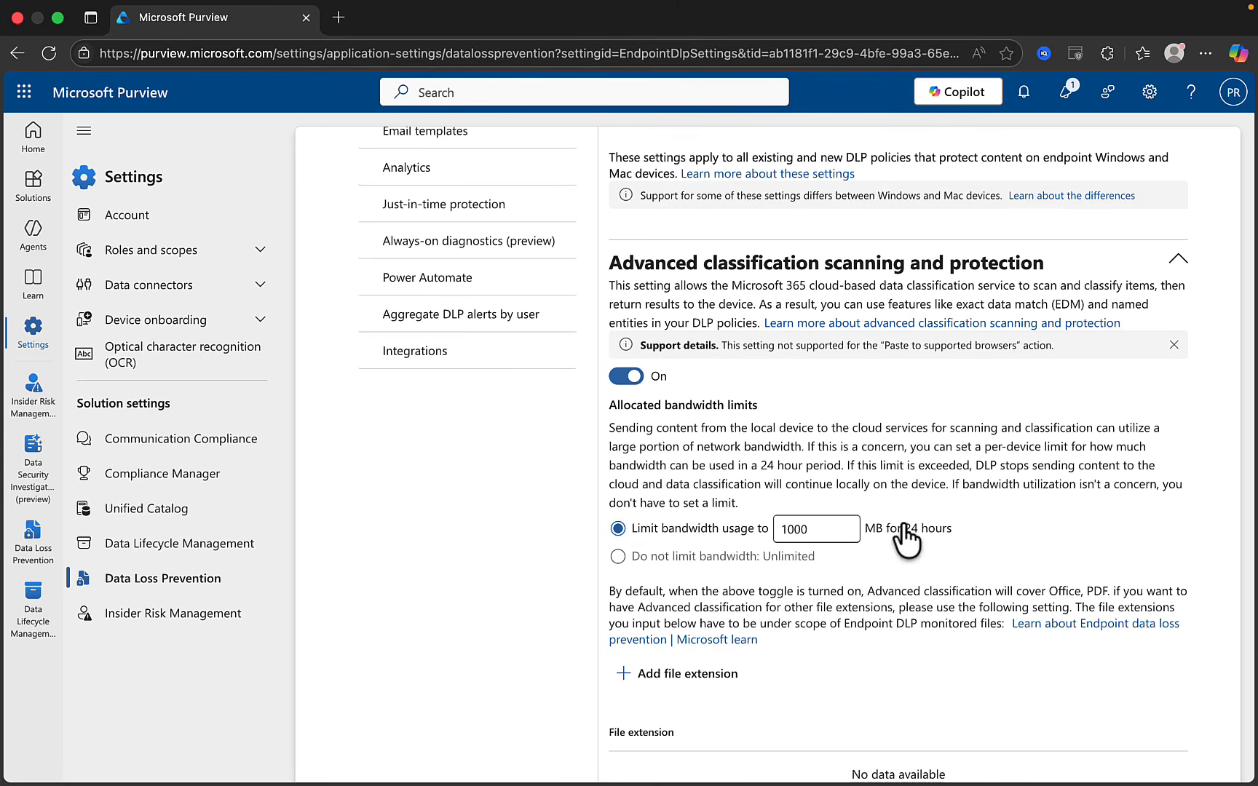
pyautogui.scroll(-2, 673, 357)
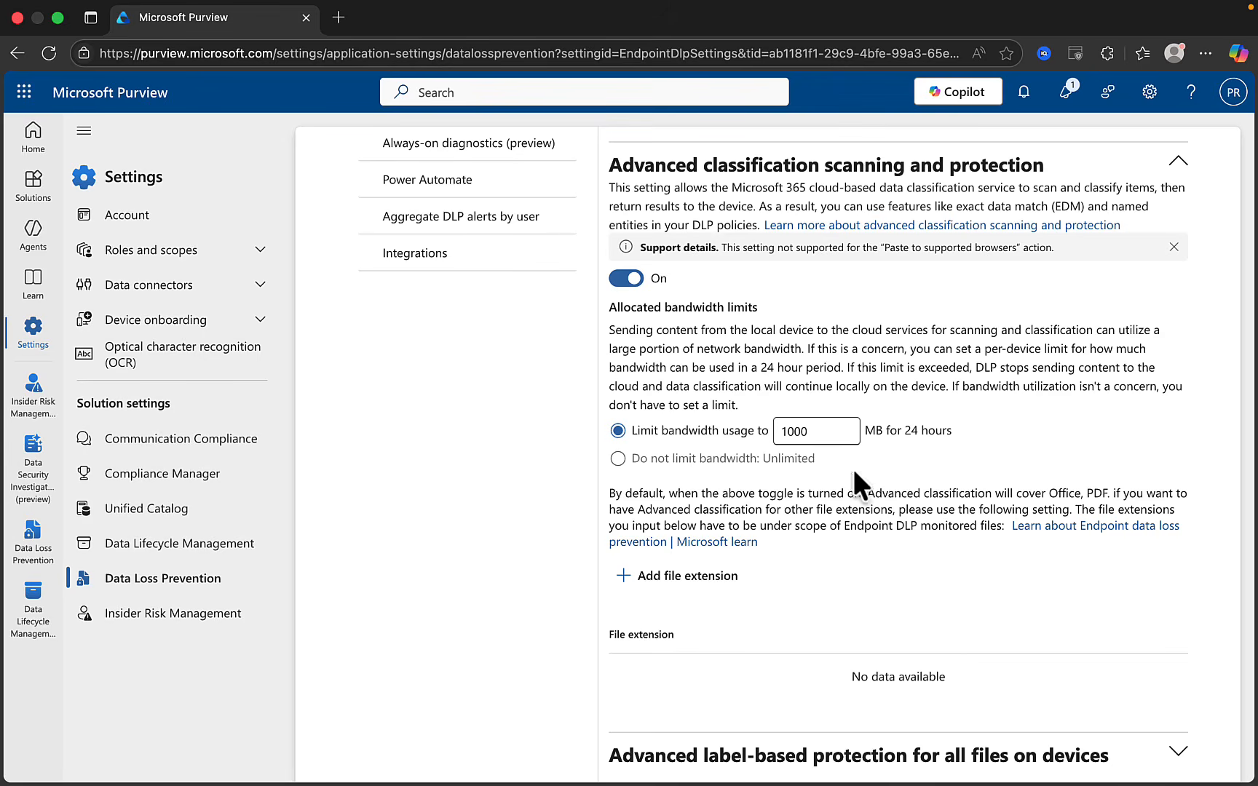
pyautogui.scroll(-3, 853, 469)
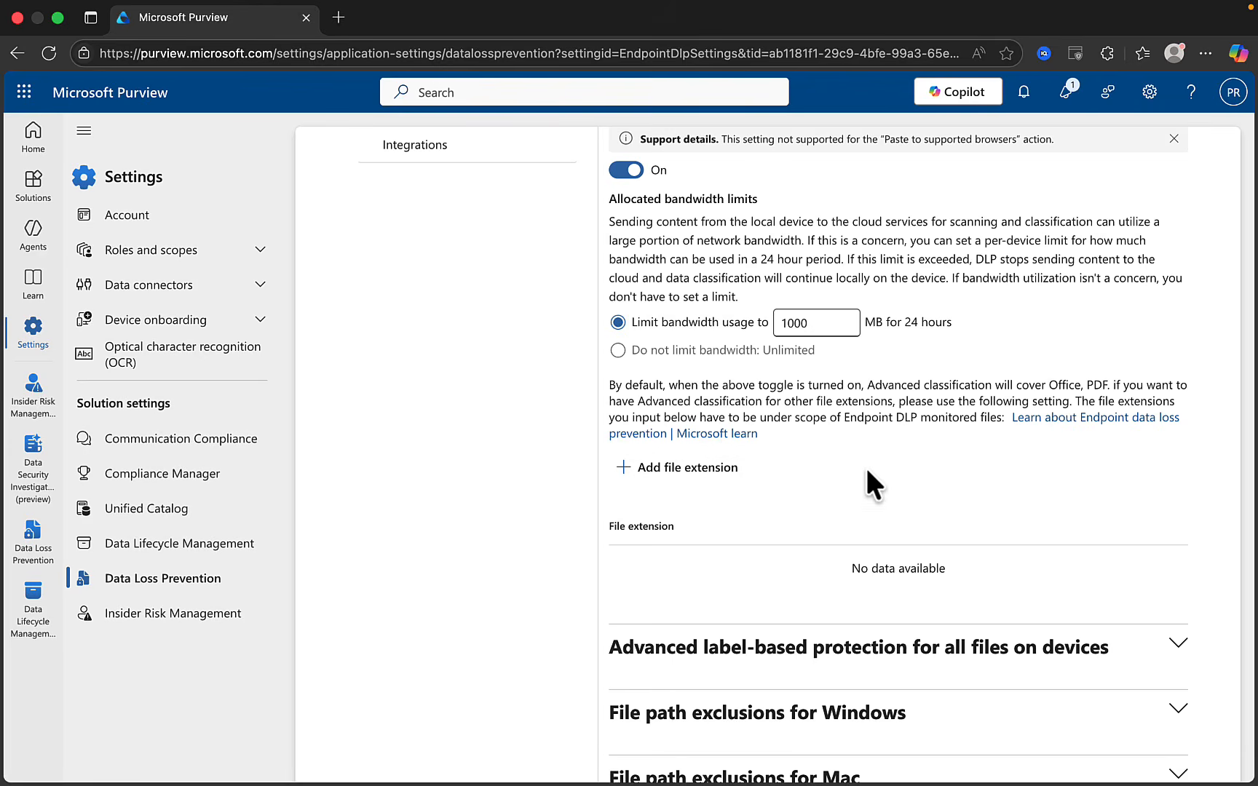
pyautogui.scroll(-1, 962, 466)
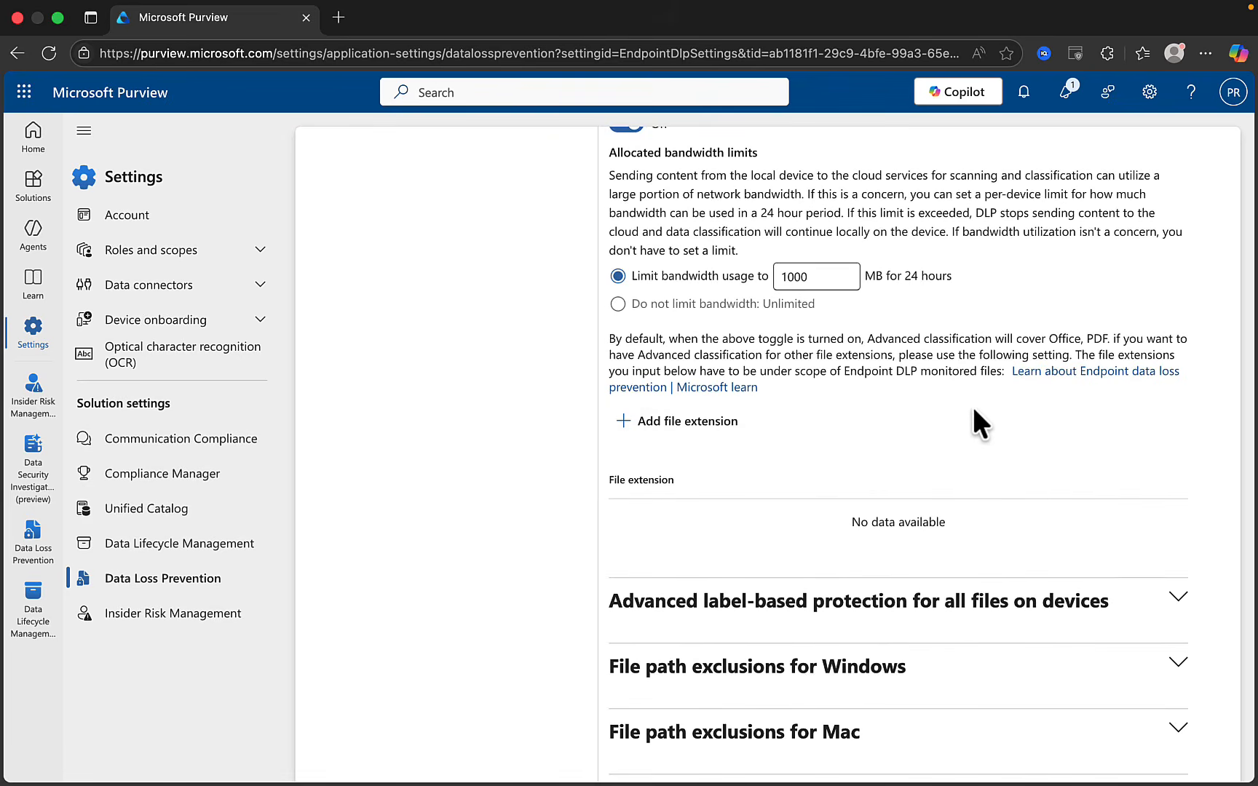
# Open Add file extension and cancel it, leaving no extra file extensions added
pyautogui.click(664, 428)
pyautogui.scroll(-3, 839, 593)
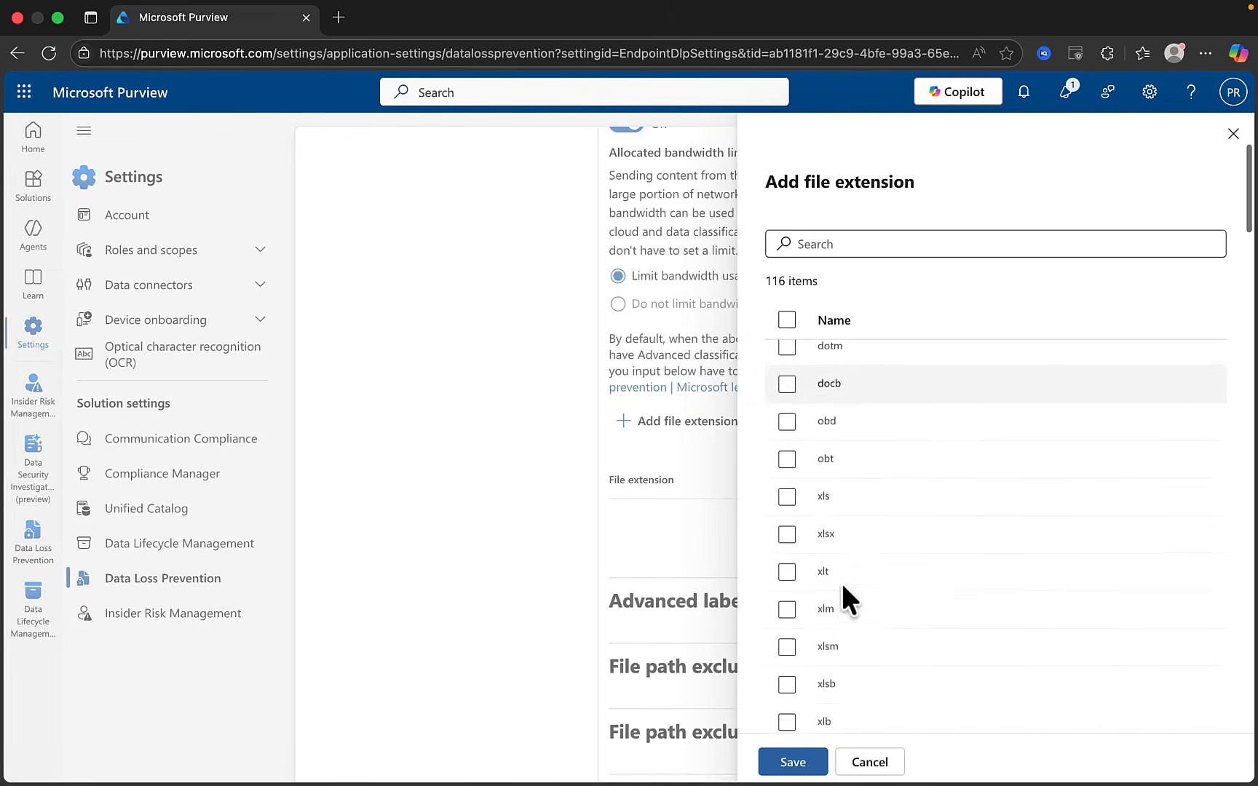
pyautogui.click(872, 764)
pyautogui.scroll(-5, 1173, 240)
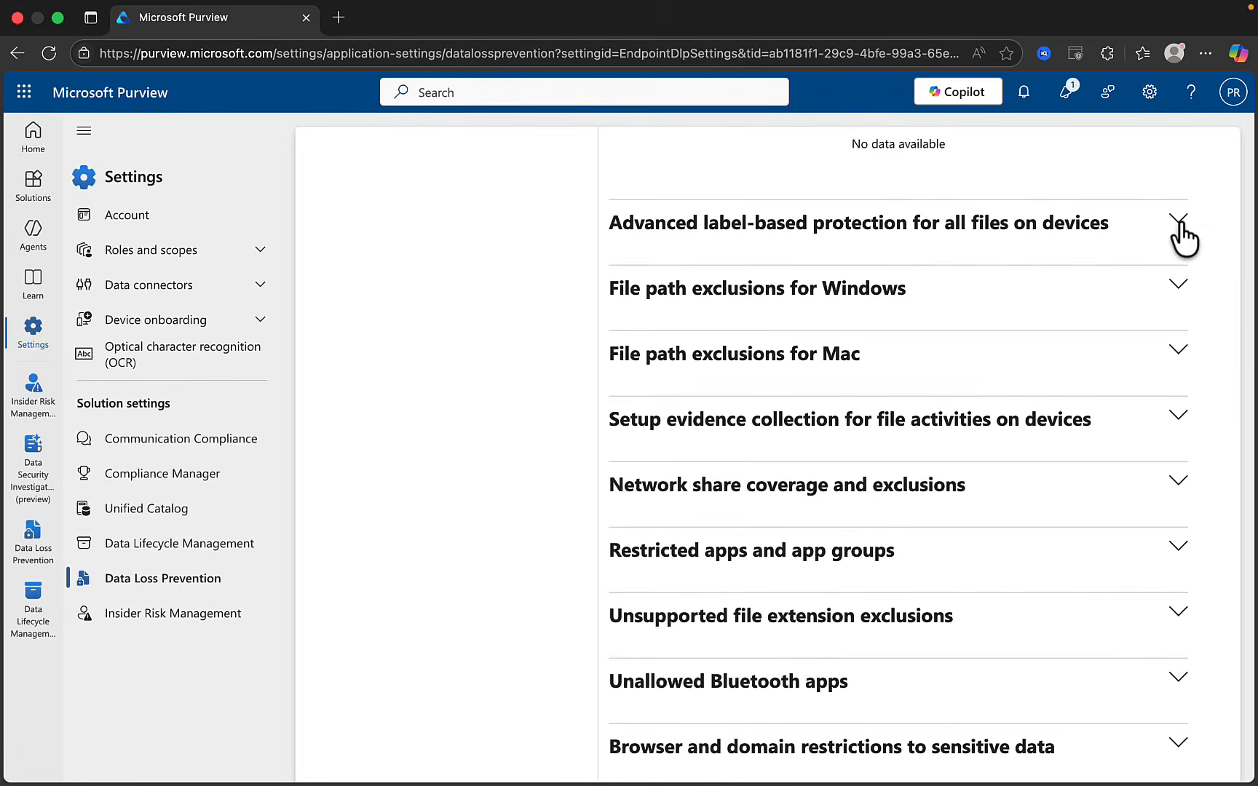
# Expand Advanced label-based protection, highlight the Windows-only sentence, and toggle Devices on then off
pyautogui.click(1178, 220)
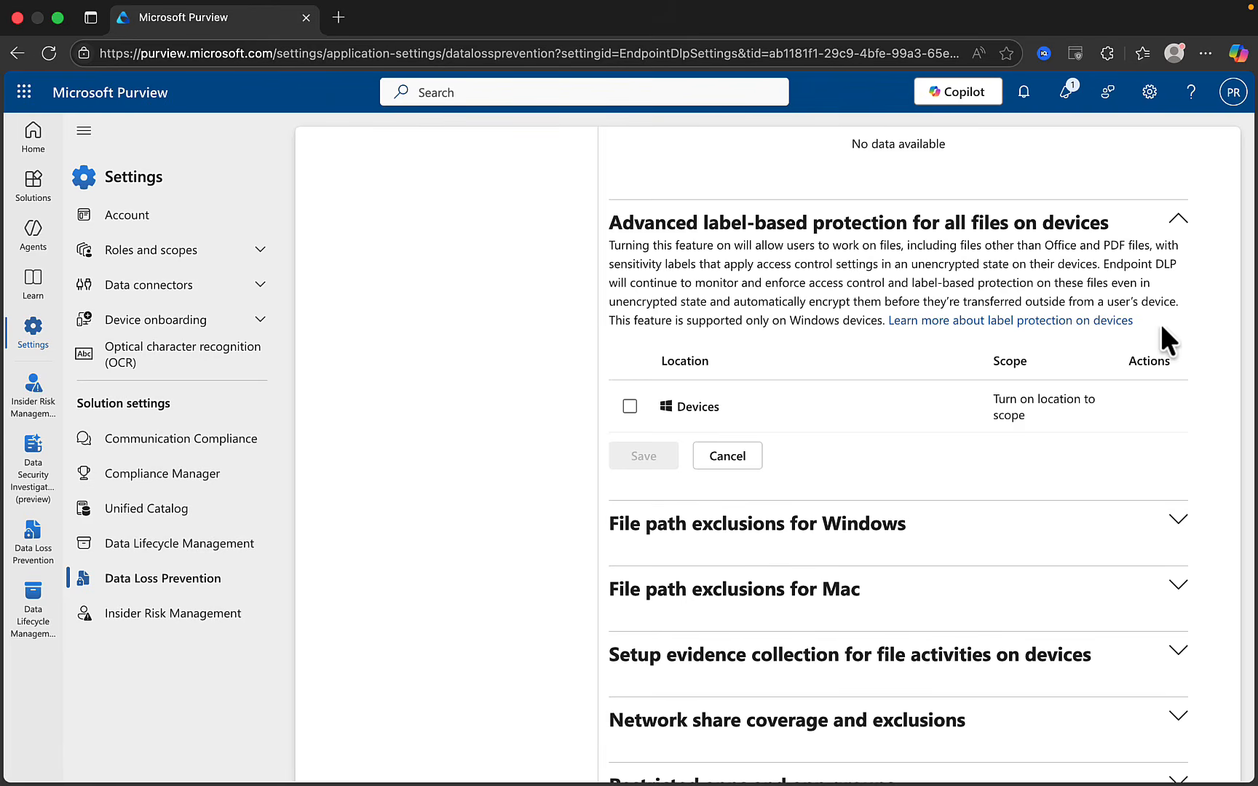
pyautogui.moveTo(608, 320); pyautogui.dragTo(888, 322)
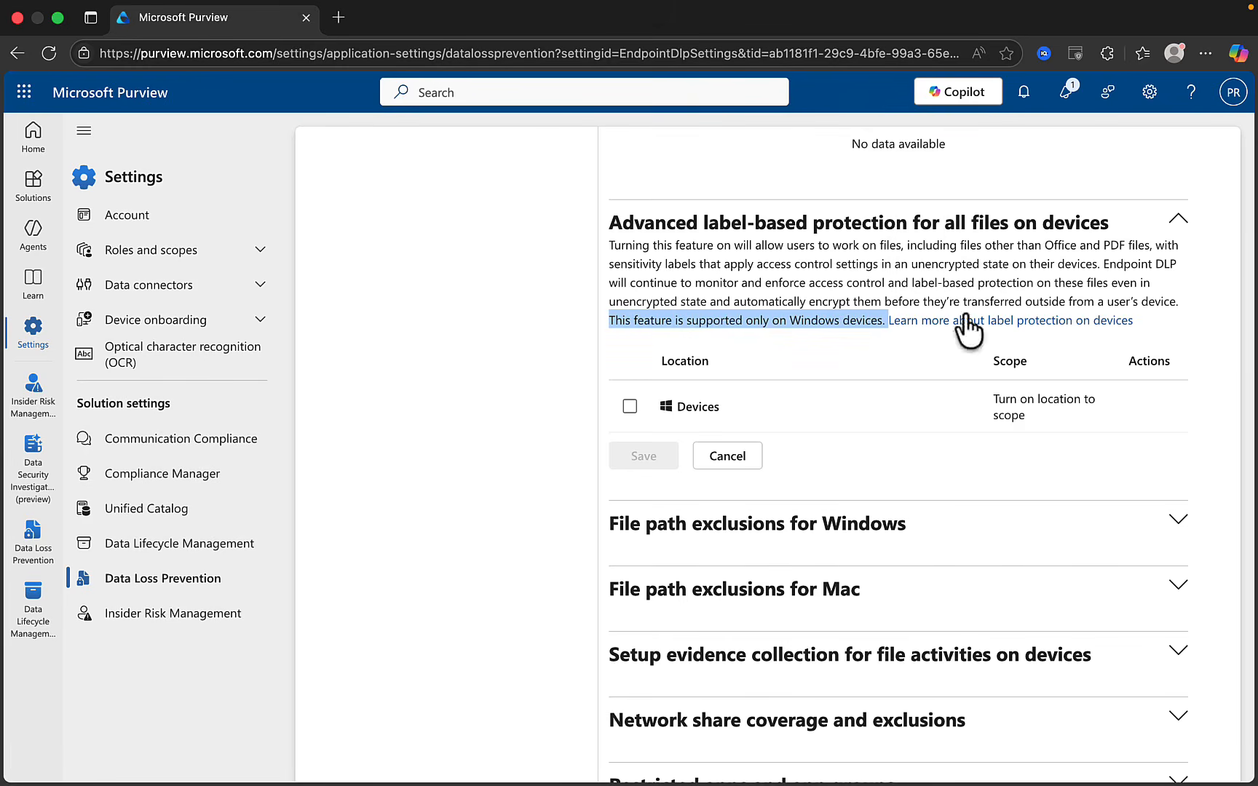
pyautogui.click(629, 407)
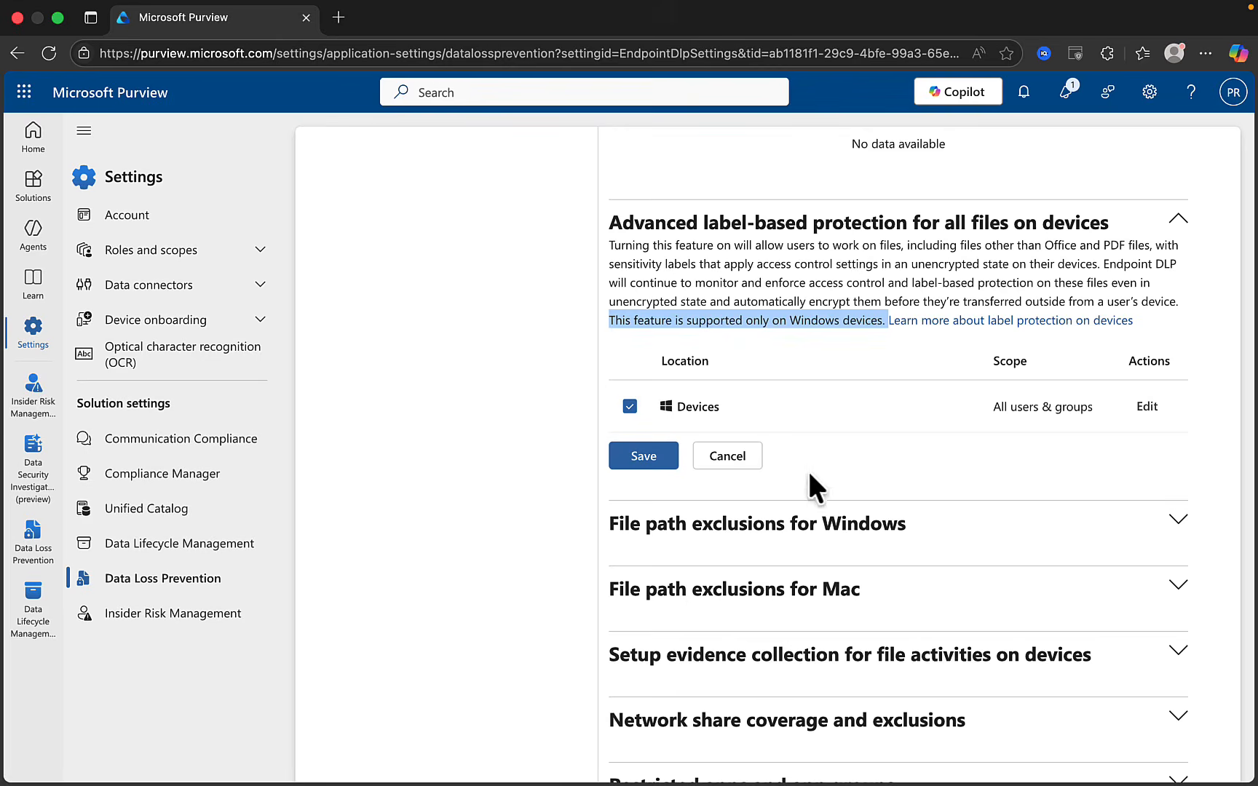
pyautogui.click(629, 409)
pyautogui.scroll(-3, 1092, 380)
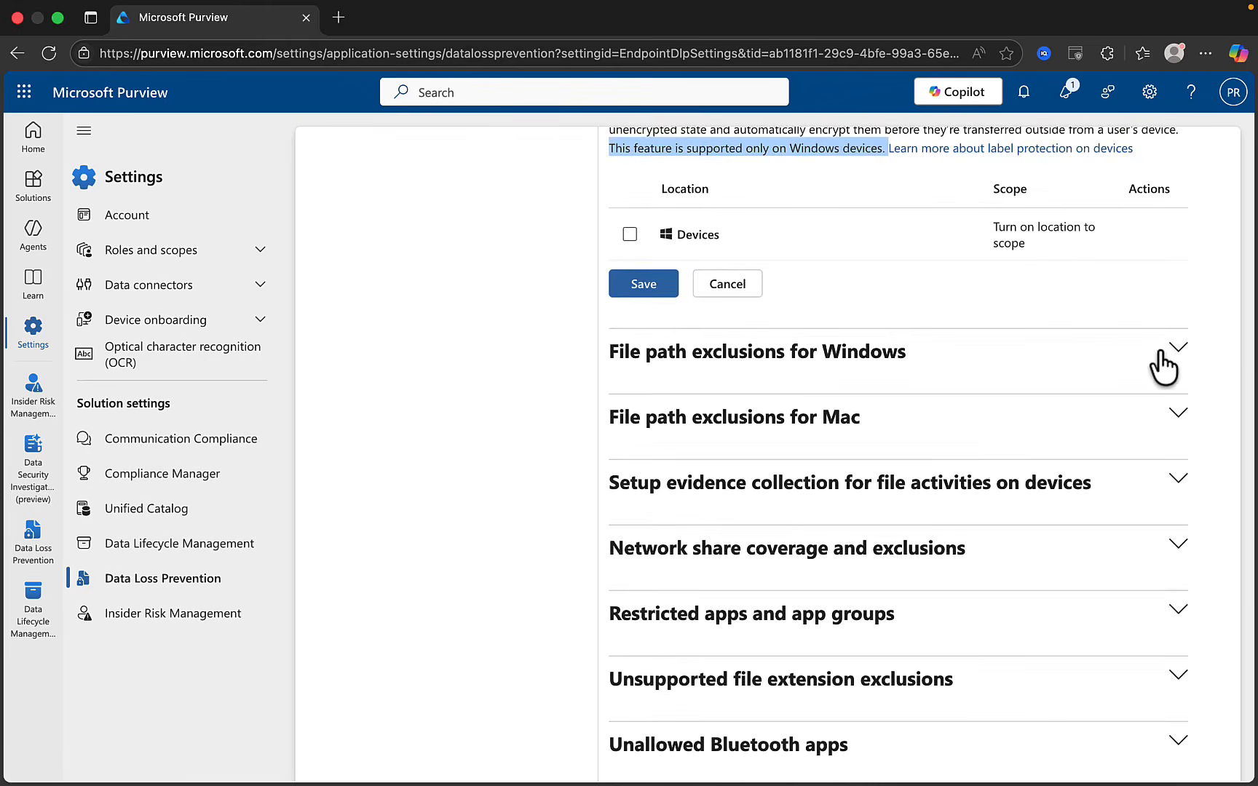
# Expand Windows and Mac file path exclusions, adding no path, then expand evidence collection settings
pyautogui.scroll(-2, 1161, 365)
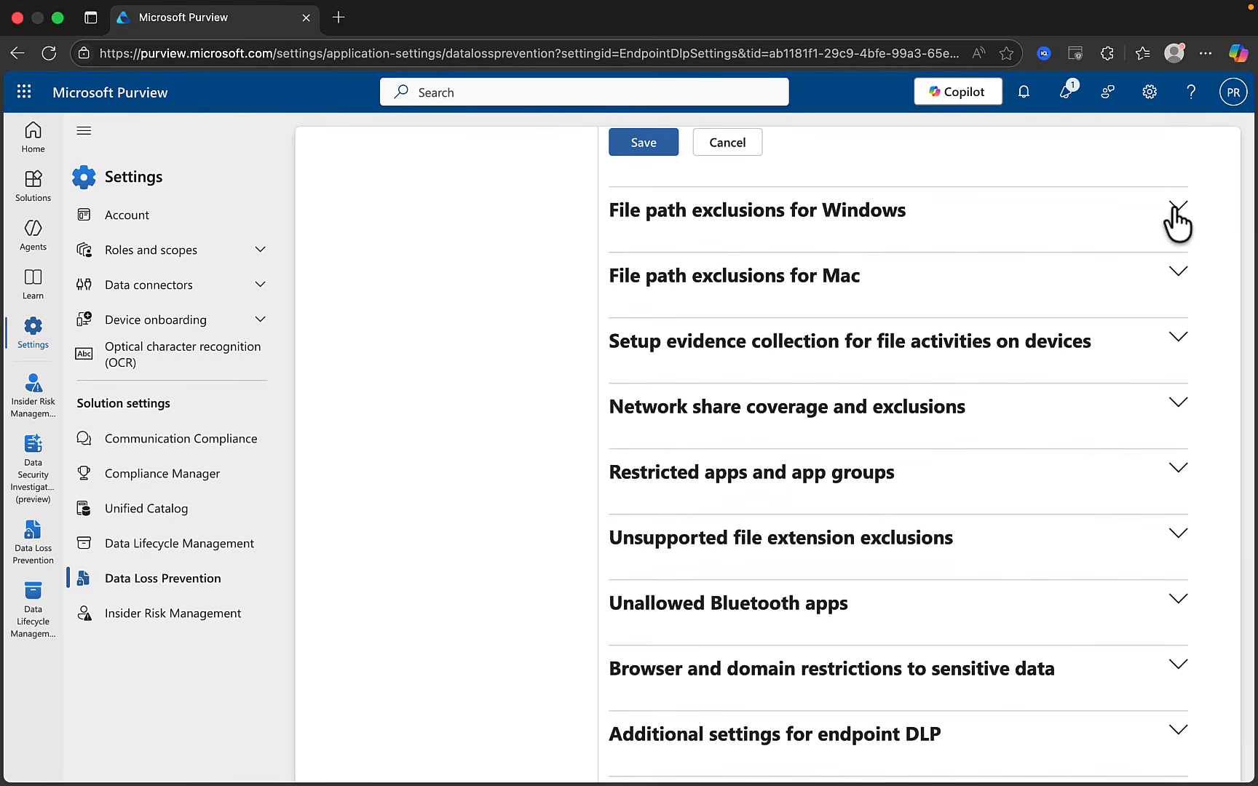
pyautogui.click(1174, 211)
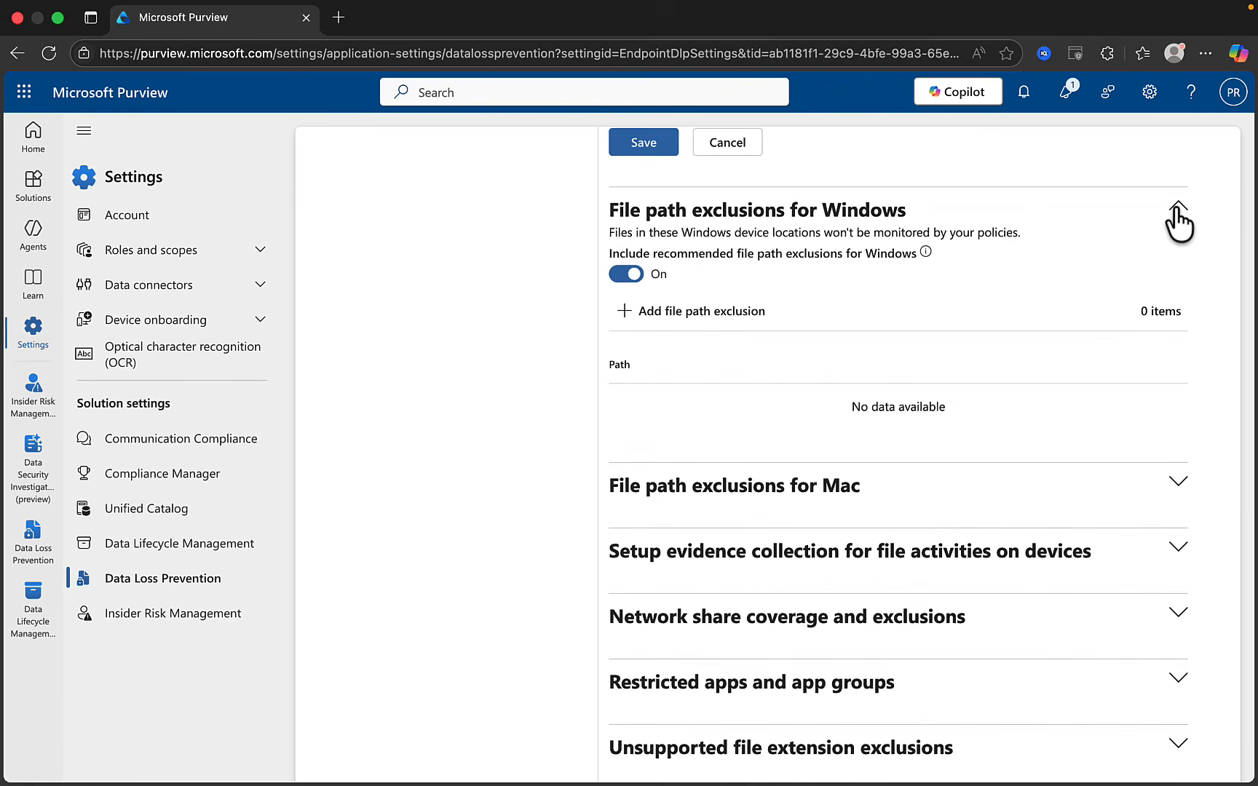
pyautogui.click(1177, 484)
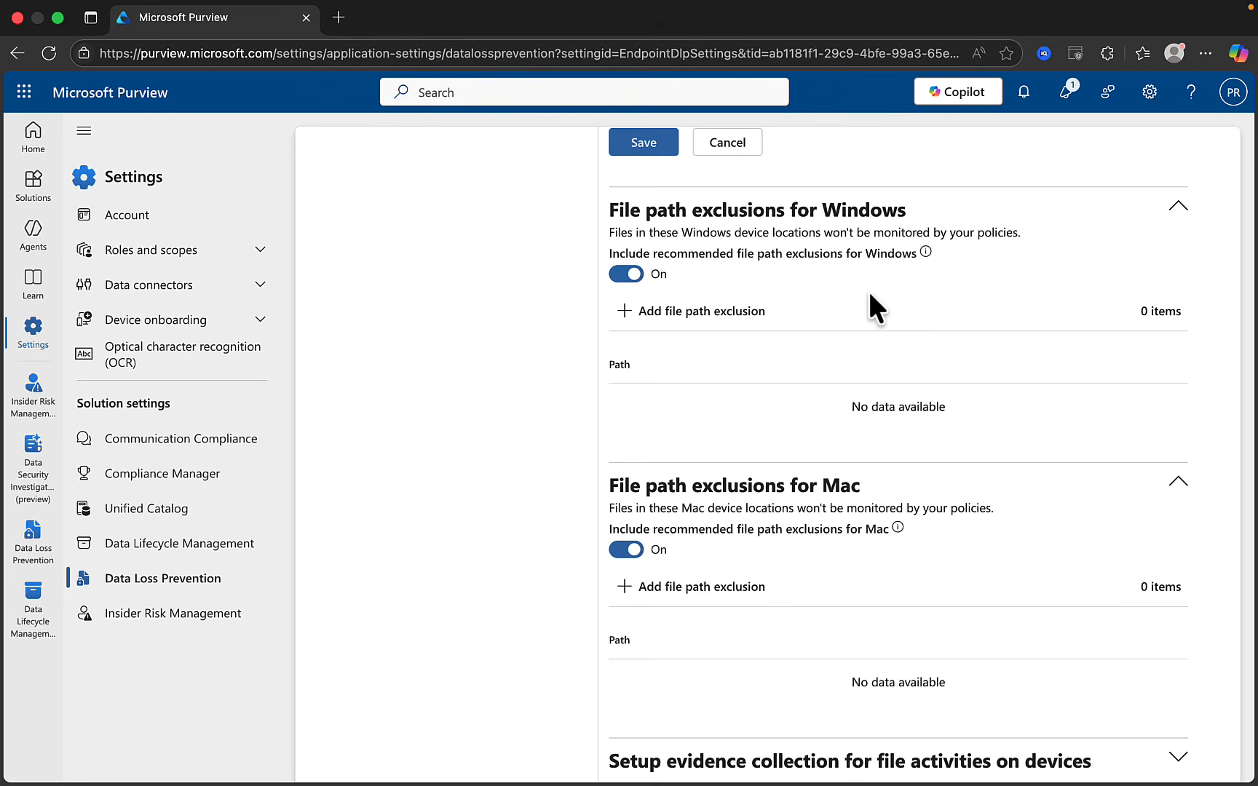
pyautogui.click(625, 313)
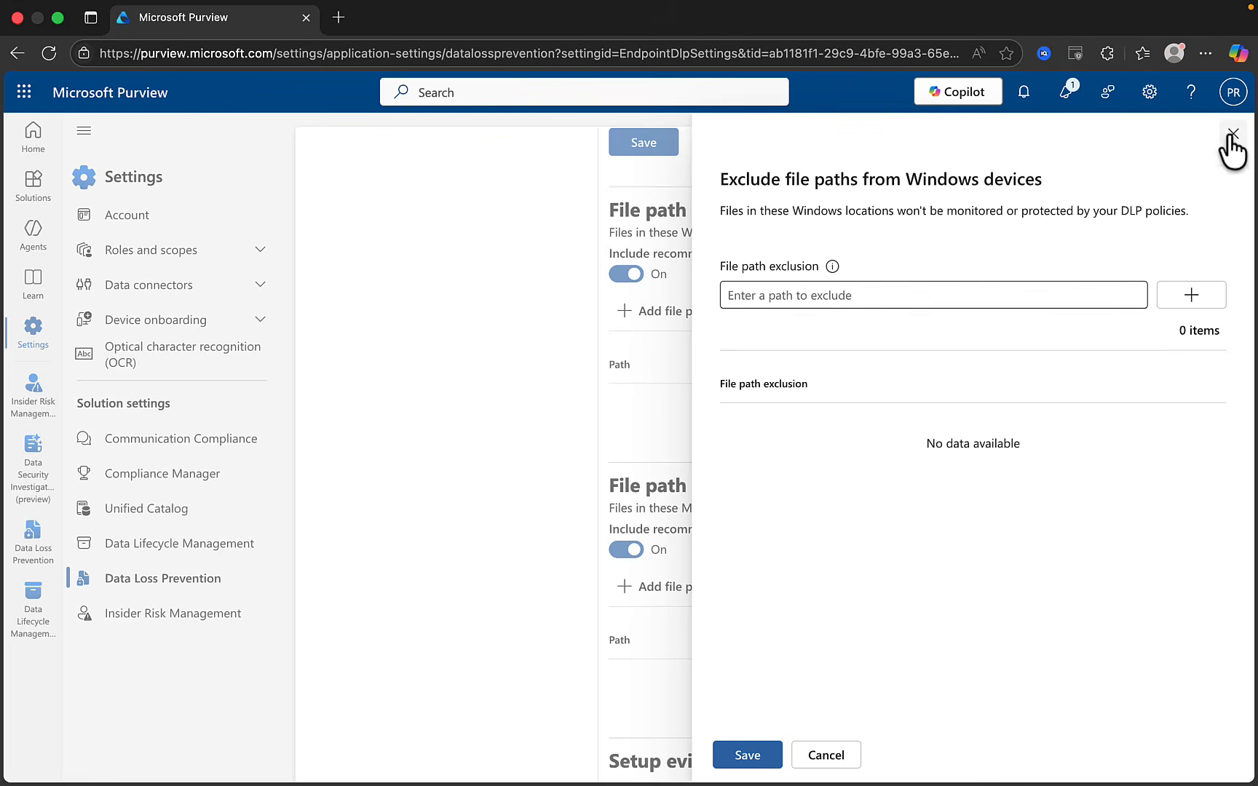
pyautogui.scroll(-8, 1201, 182)
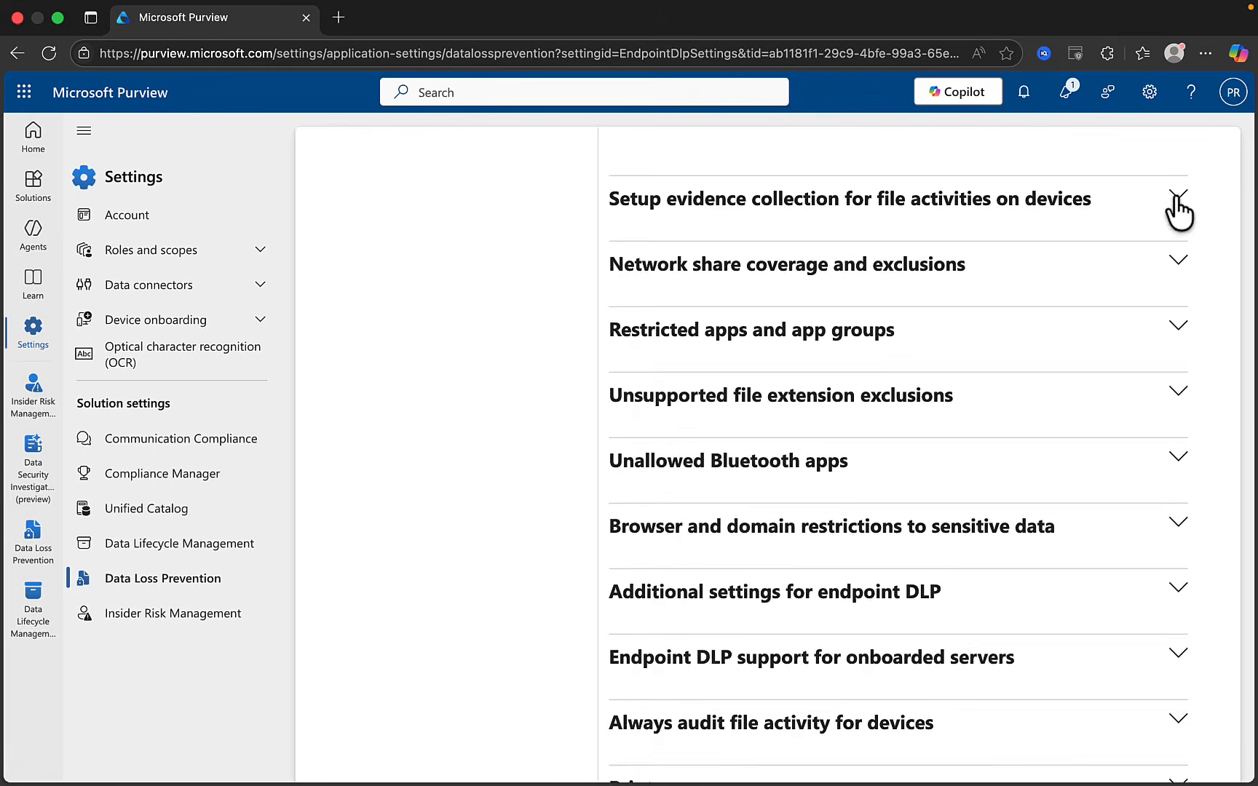
pyautogui.click(1176, 199)
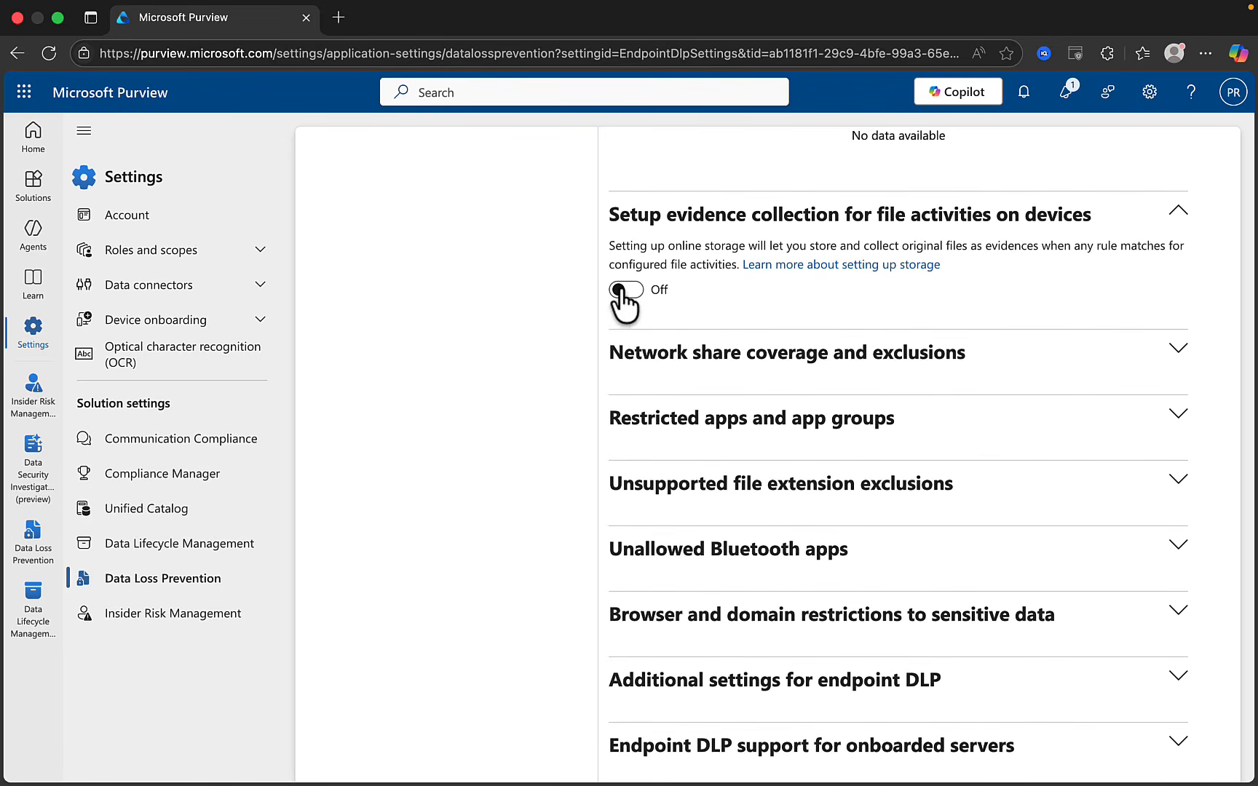
# Turn on evidence collection for file activities and choose Microsoft managed store
pyautogui.click(619, 289)
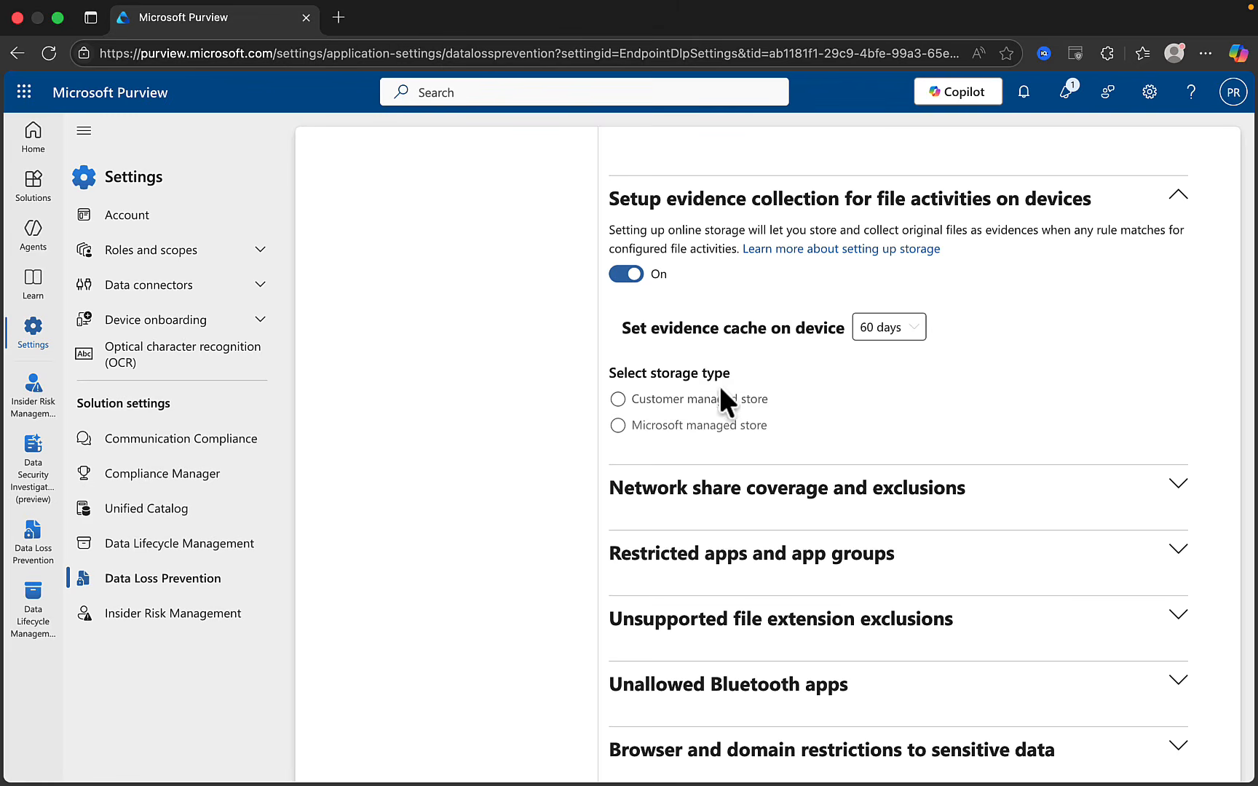
pyautogui.click(618, 400)
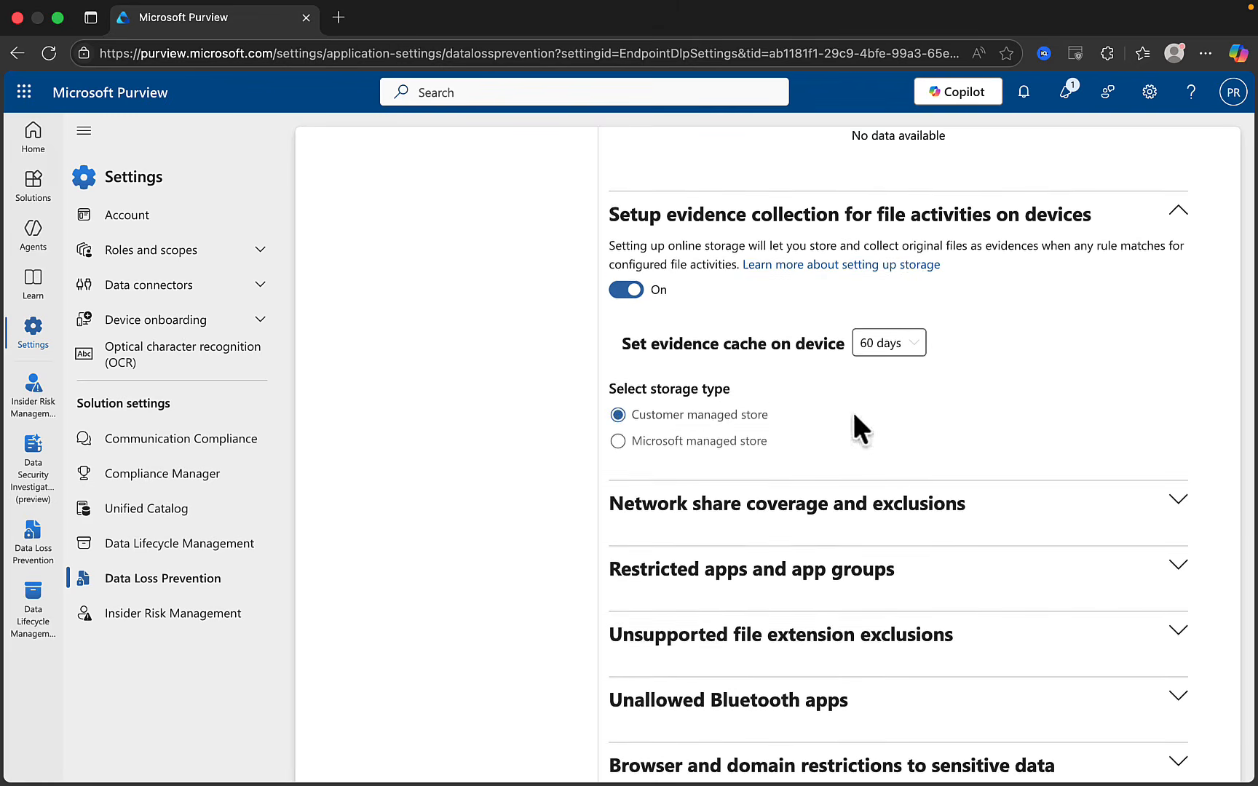
pyautogui.scroll(-1, 856, 426)
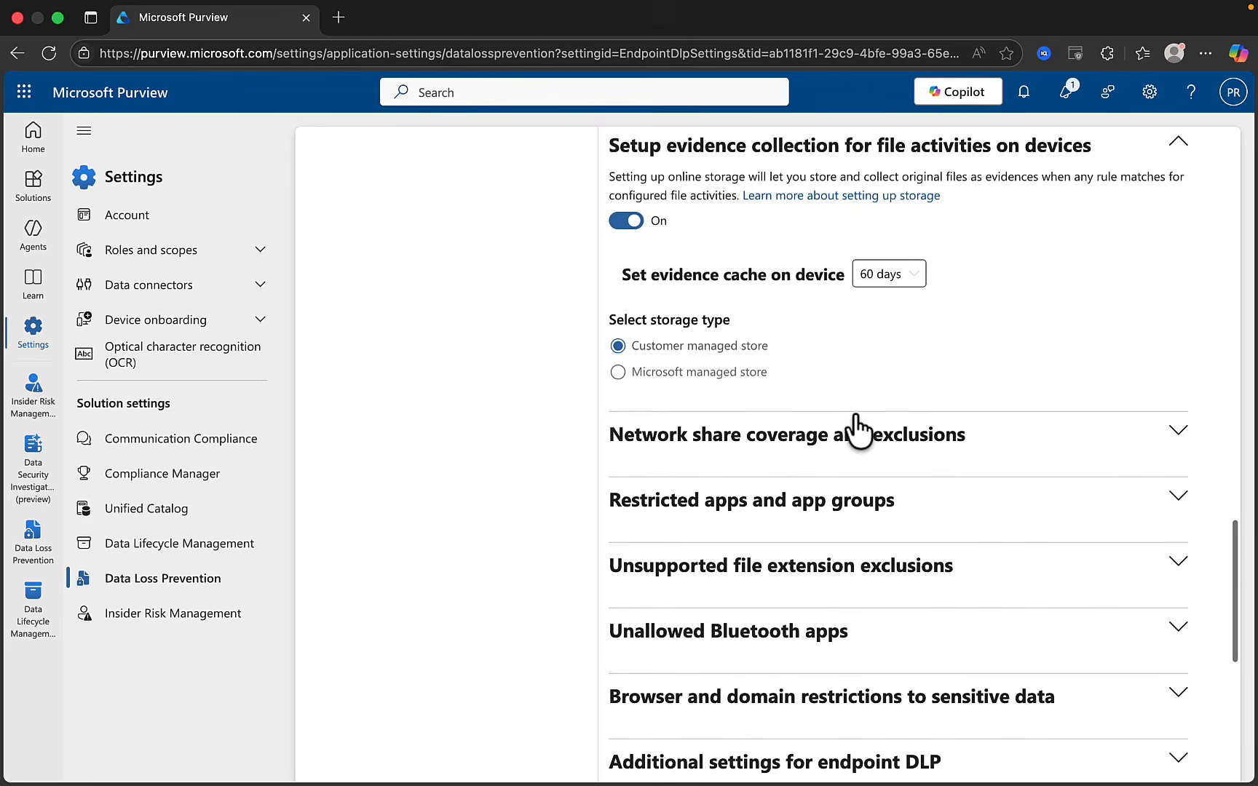
pyautogui.click(628, 358)
pyautogui.click(653, 417)
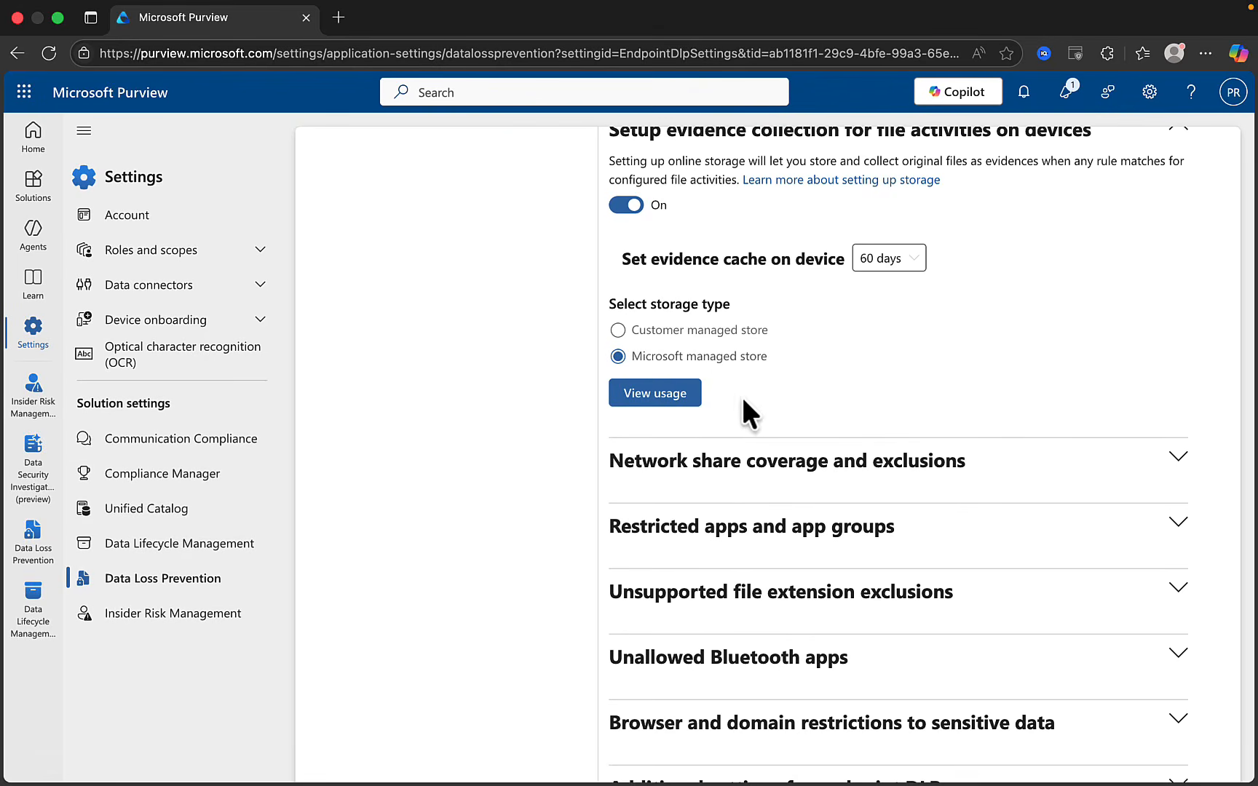
# Check the evidence storage usage, showing 0.000 GB consumed, and close the overview
pyautogui.click(660, 393)
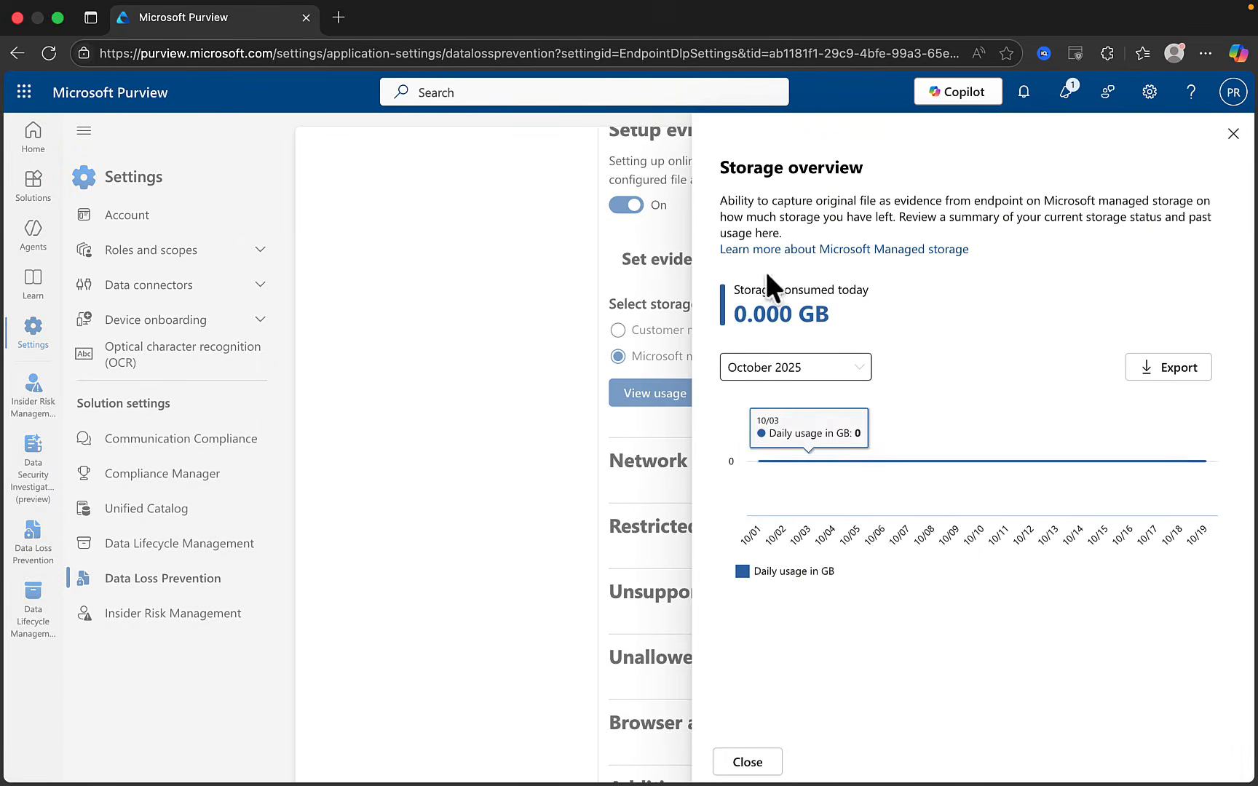
pyautogui.click(1233, 134)
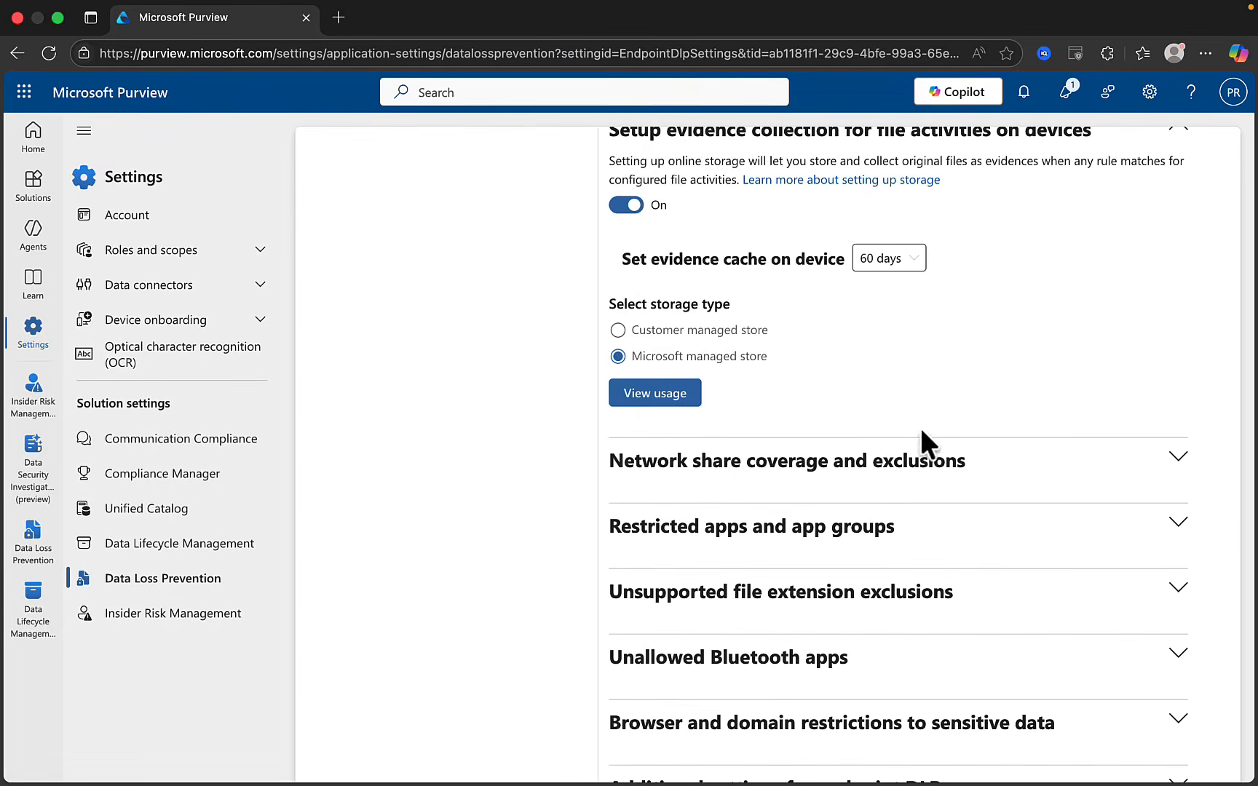
pyautogui.scroll(-3, 946, 364)
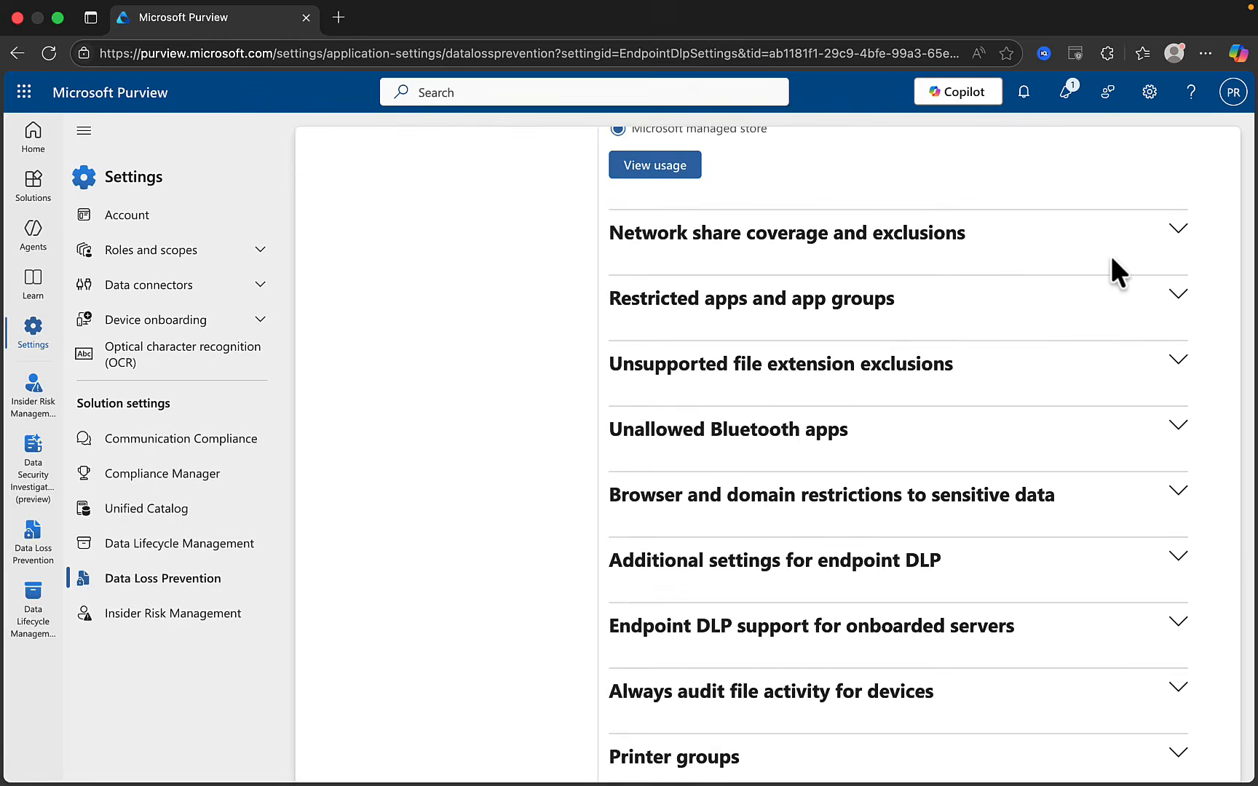
pyautogui.click(1174, 236)
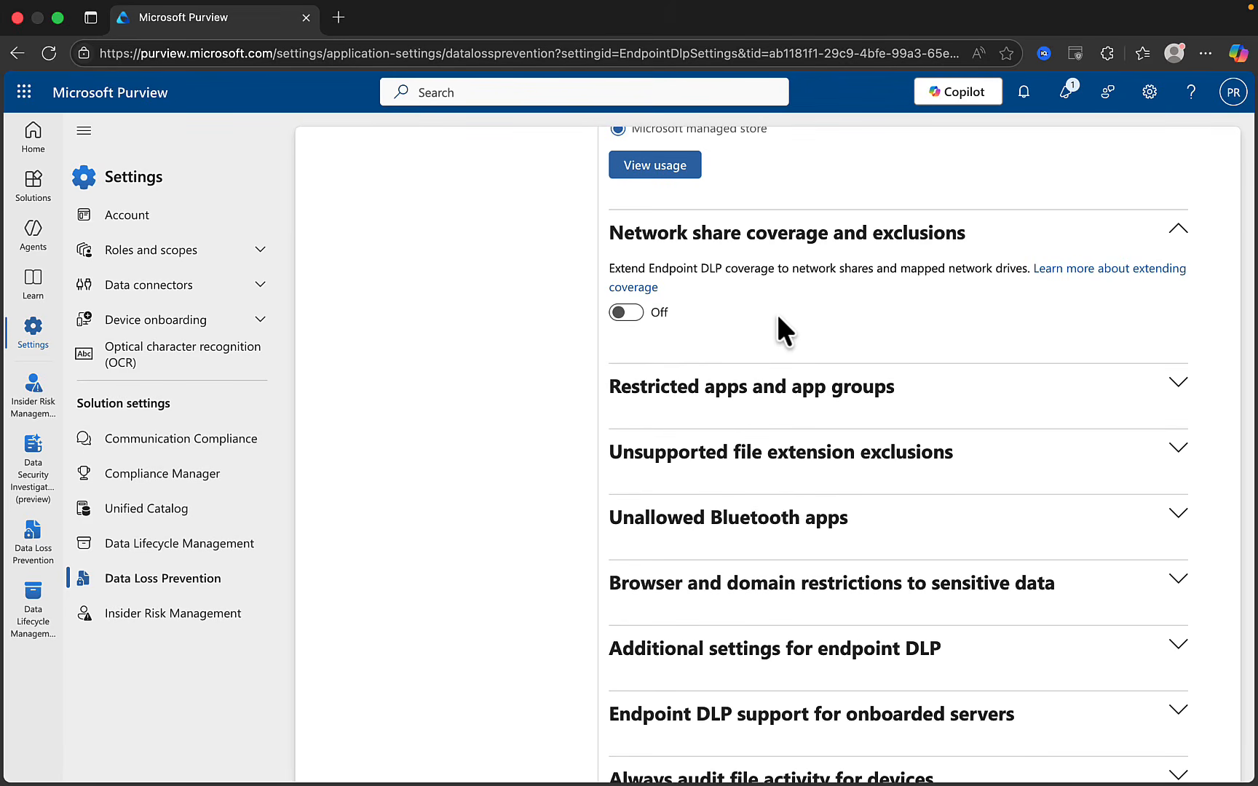
pyautogui.scroll(1, 632, 313)
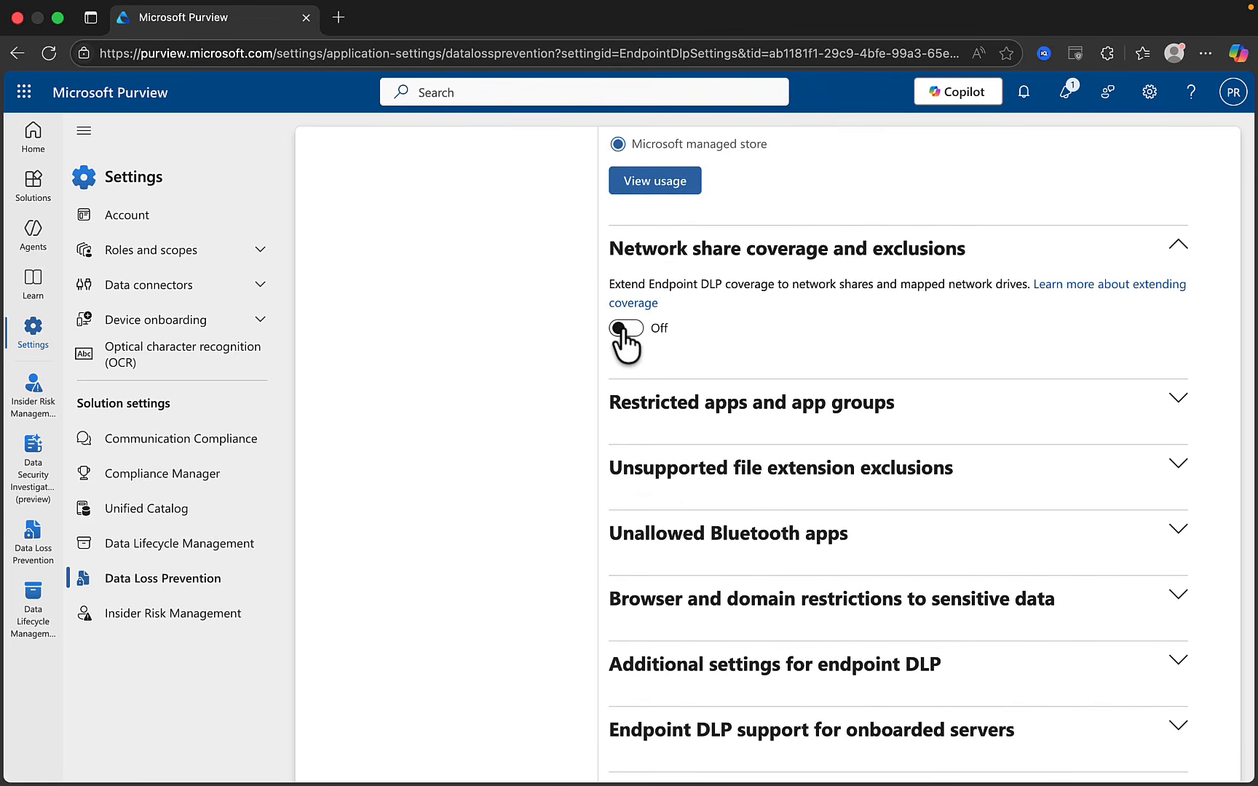
pyautogui.click(620, 327)
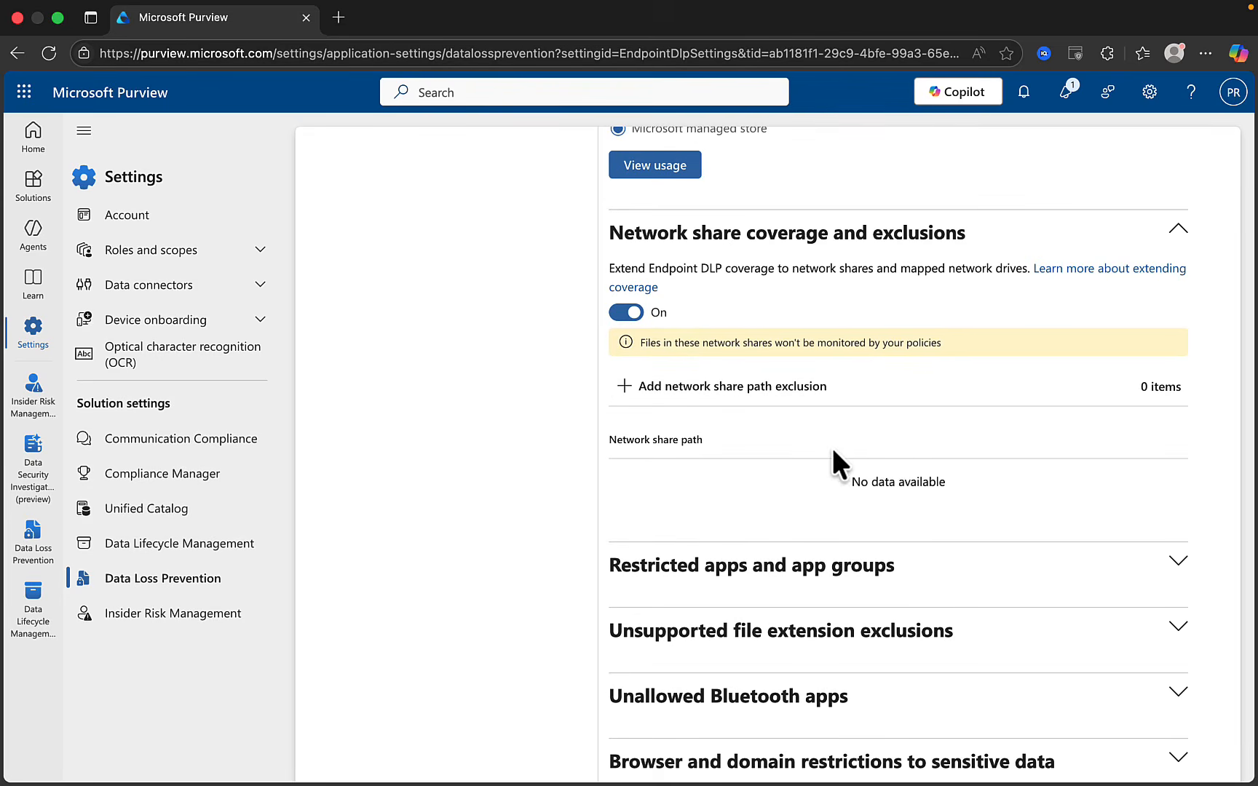
pyautogui.click(618, 313)
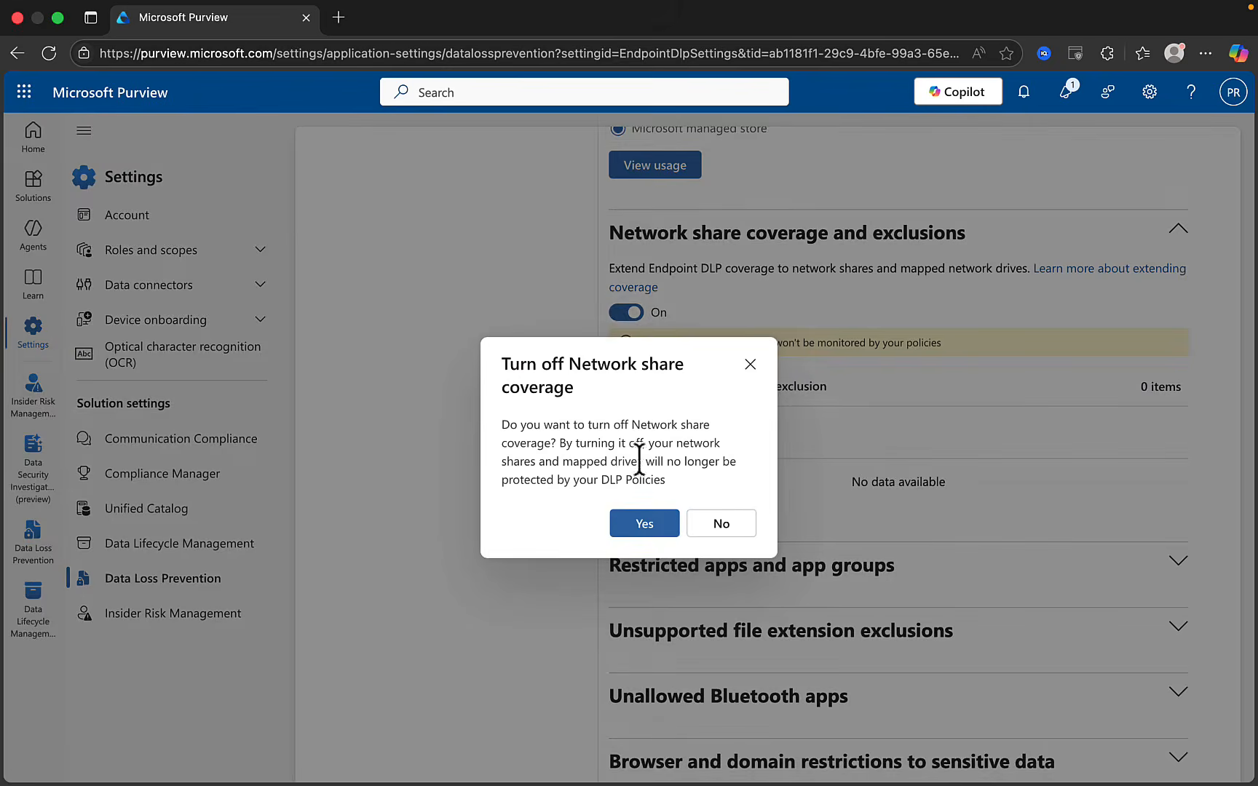
pyautogui.click(641, 523)
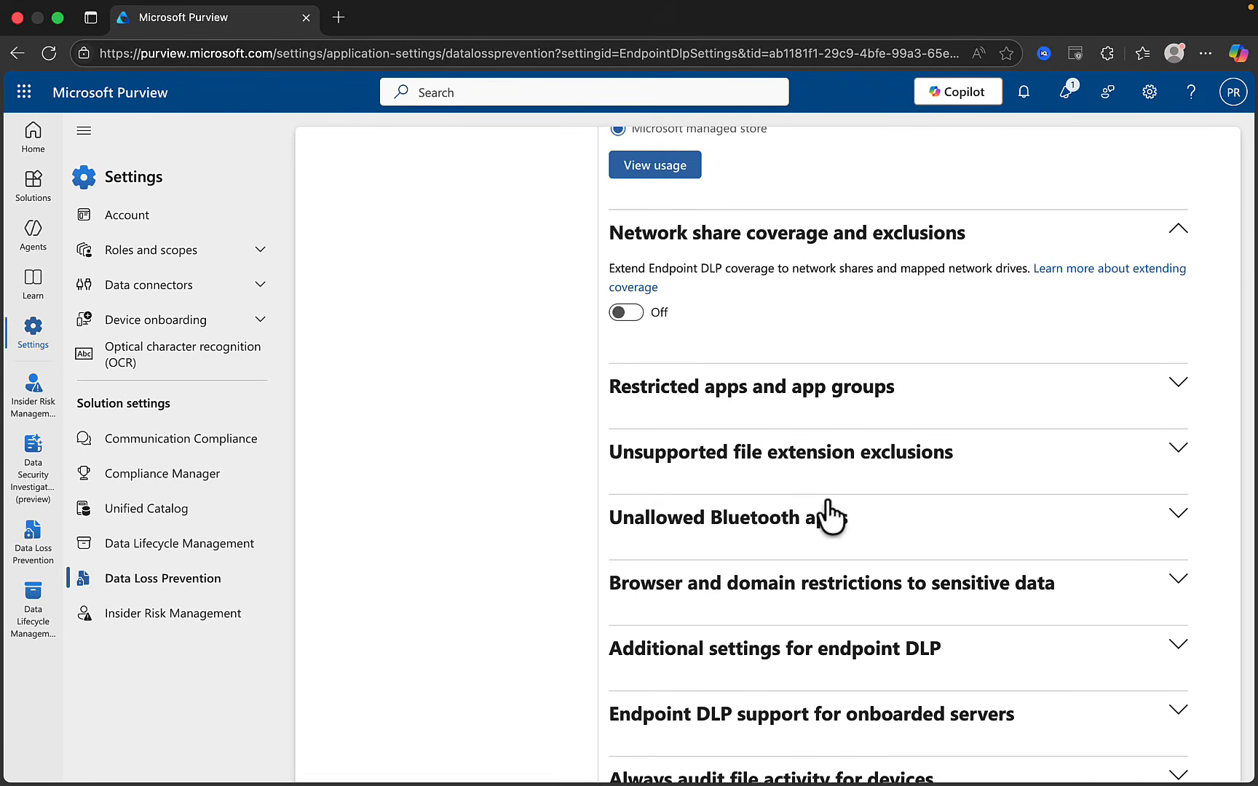
pyautogui.click(1169, 397)
# Review the Add or edit restricted apps panel, cancel it with 0 apps, and check auto-quarantine is On
pyautogui.scroll(-2, 1169, 396)
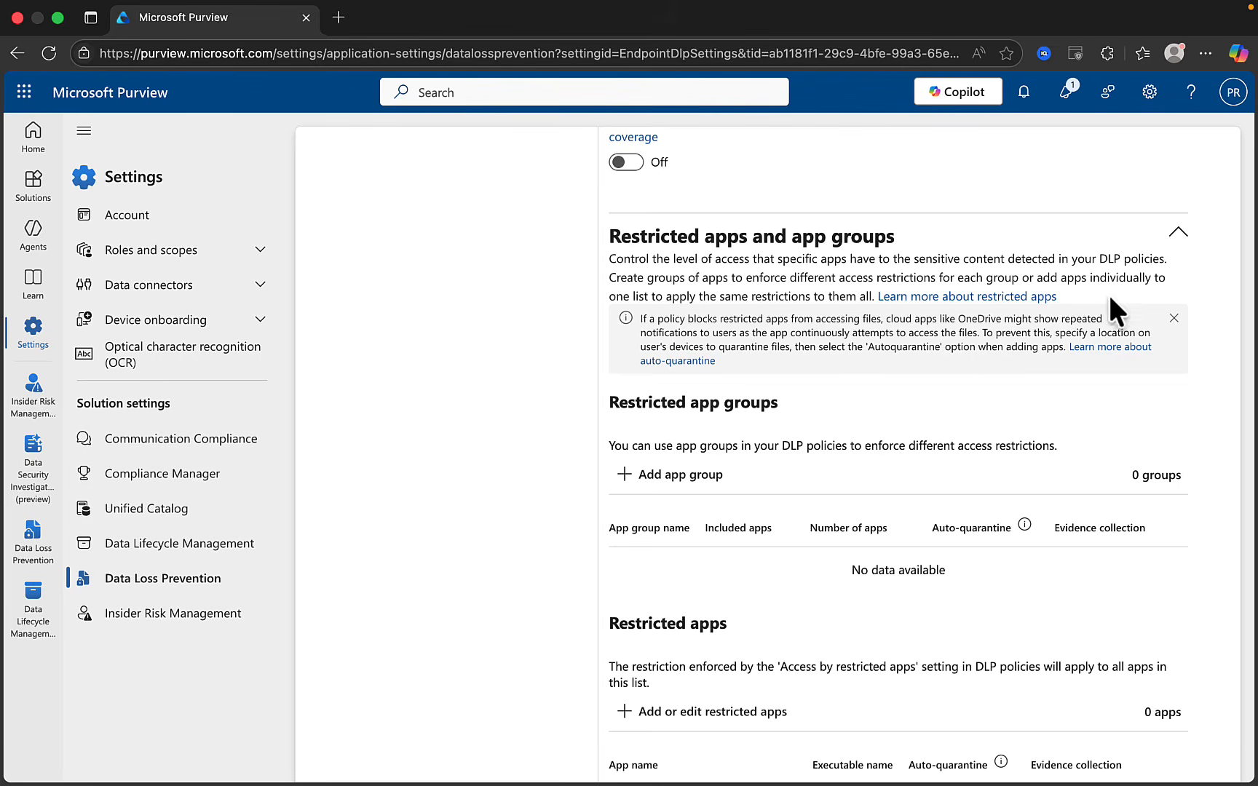
pyautogui.scroll(-3, 1103, 436)
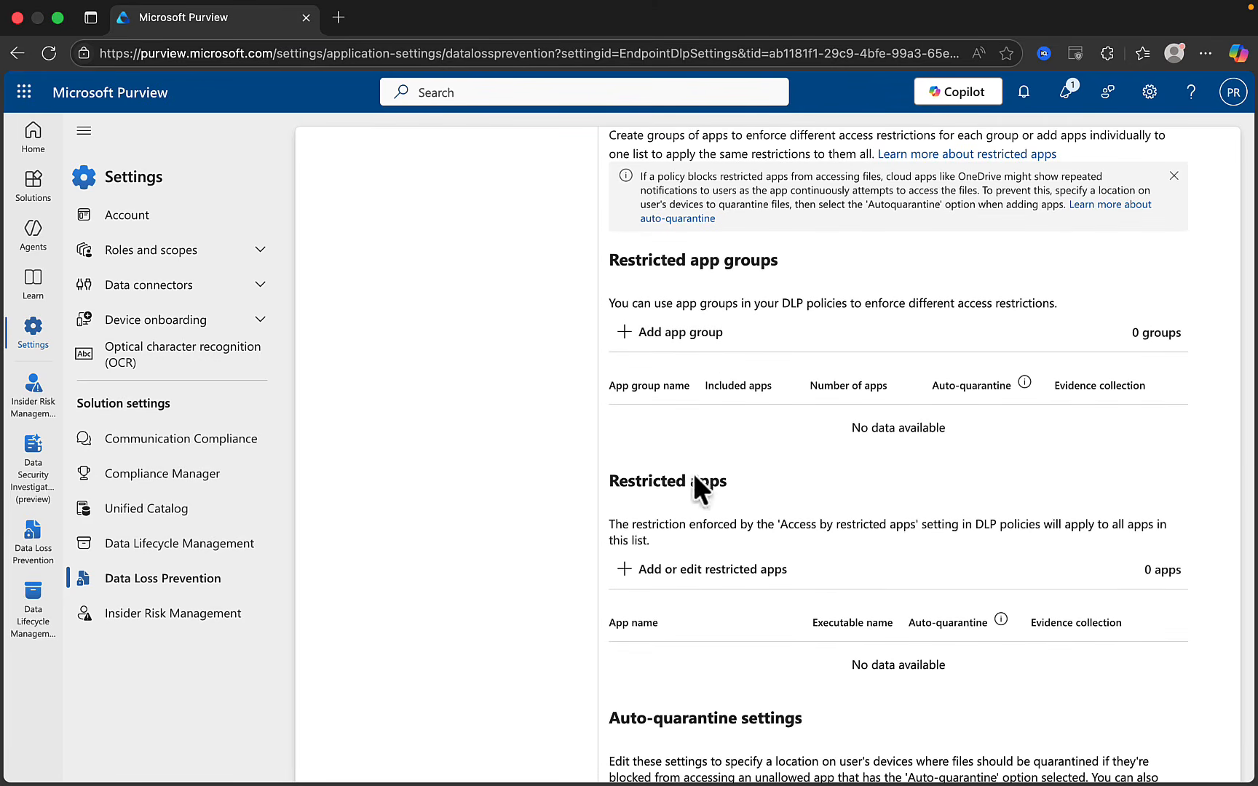
pyautogui.click(701, 571)
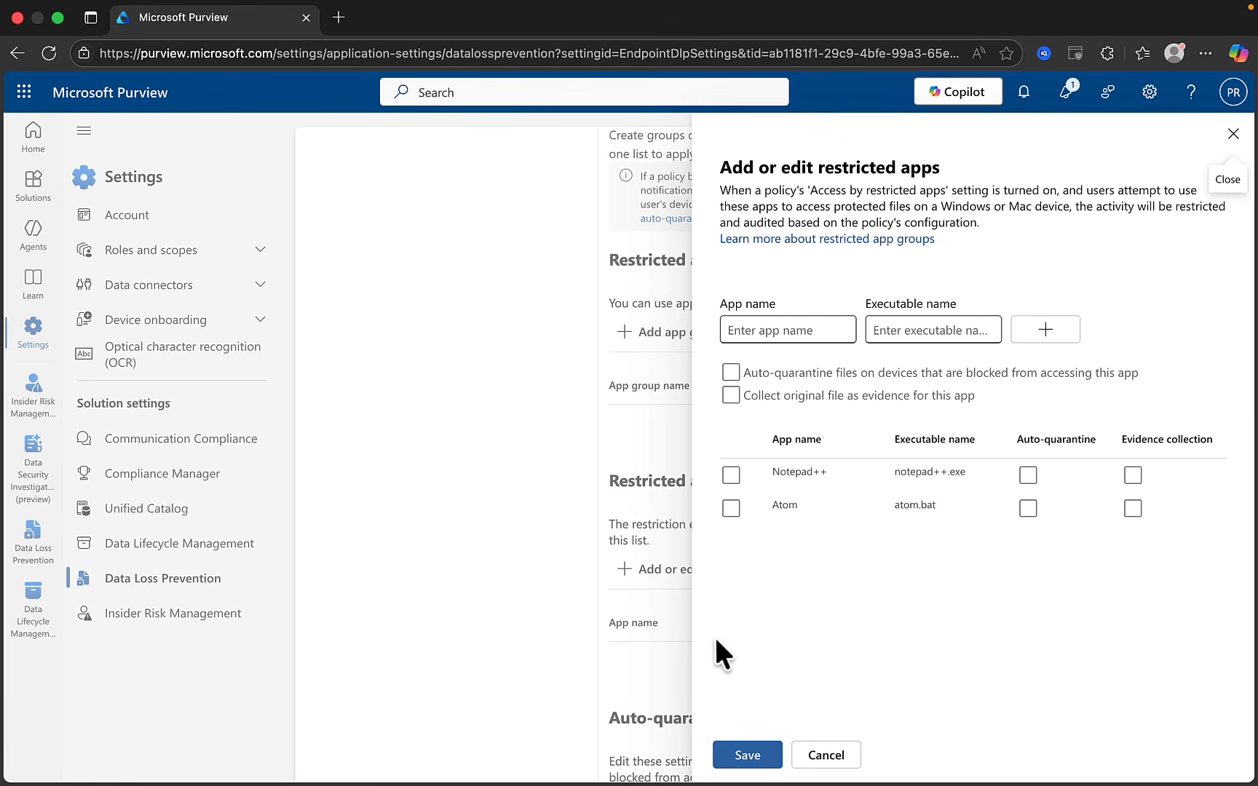
pyautogui.click(845, 755)
pyautogui.scroll(-3, 837, 575)
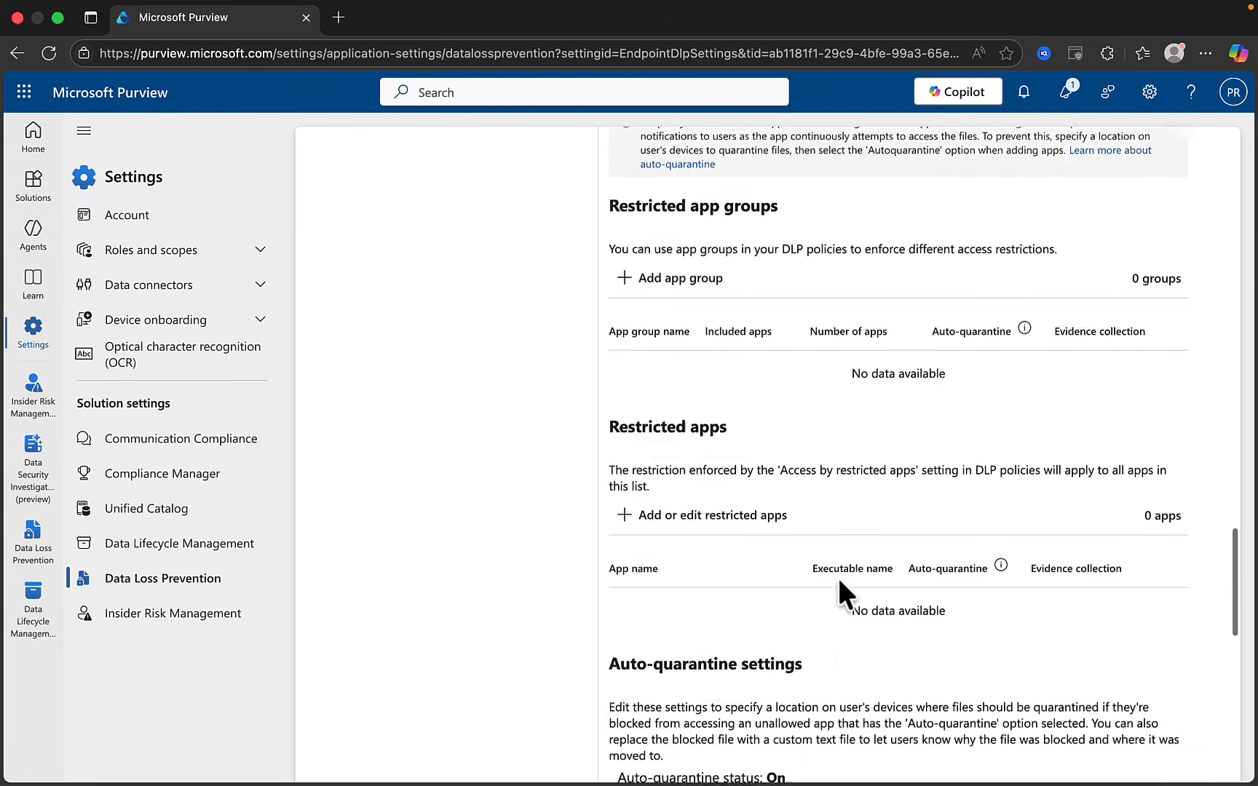
pyautogui.scroll(-5, 839, 581)
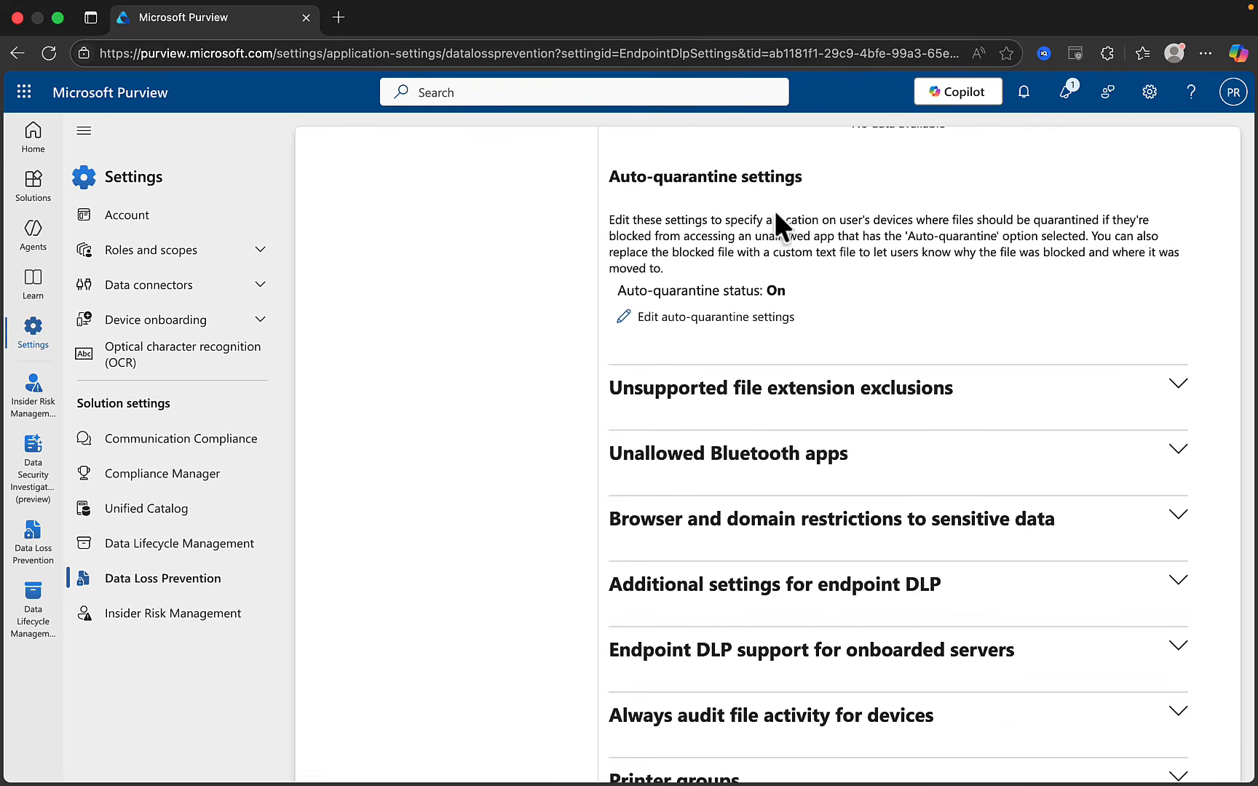
# Open and close the unsupported file extension exclusion form, then expand Unallowed Bluetooth apps (0 items)
pyautogui.scroll(-3, 829, 335)
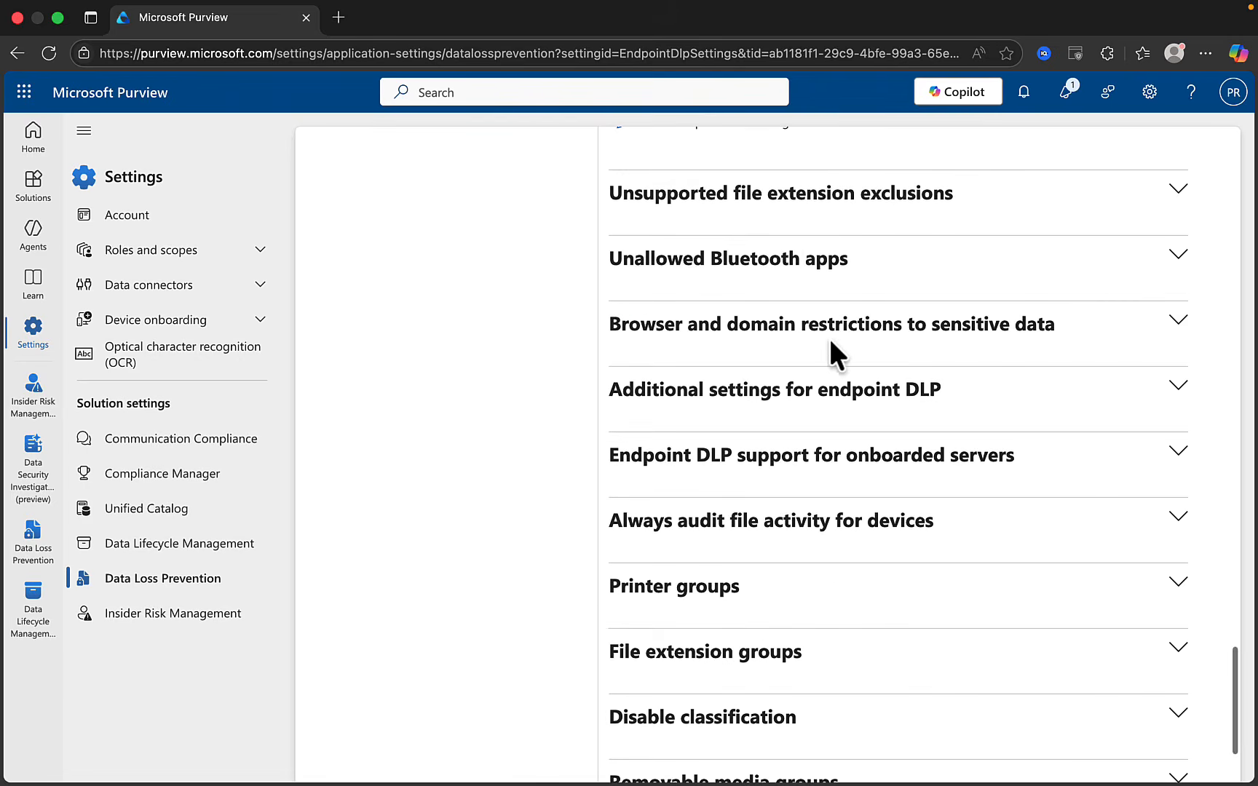
pyautogui.click(1178, 196)
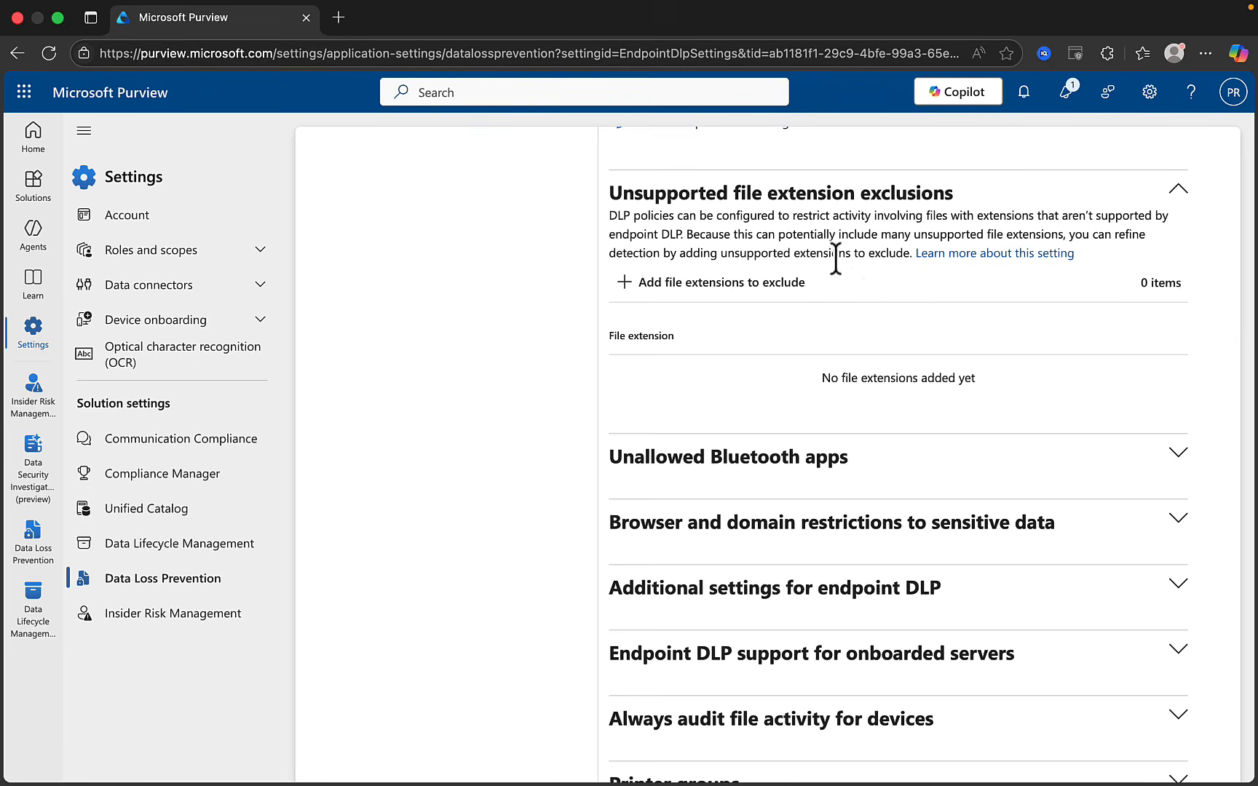
pyautogui.click(694, 288)
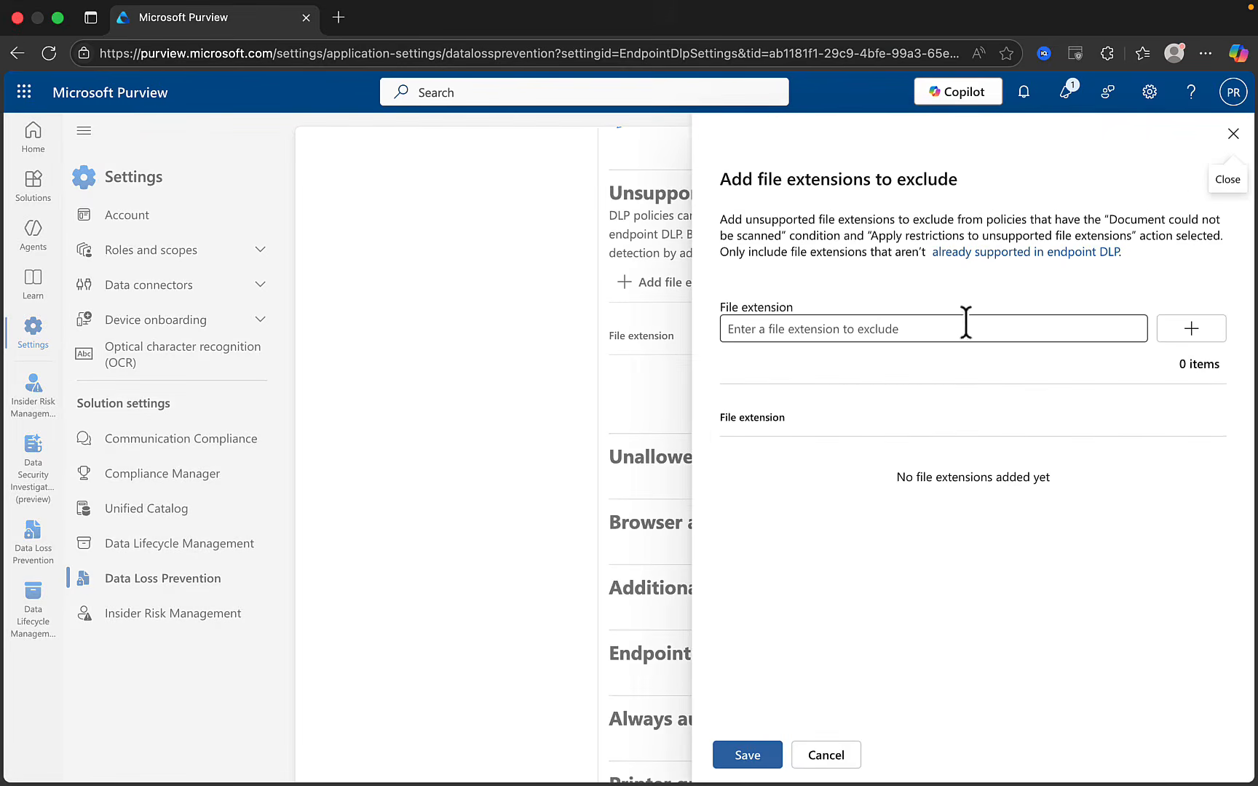
pyautogui.click(1236, 148)
pyautogui.scroll(-5, 1037, 360)
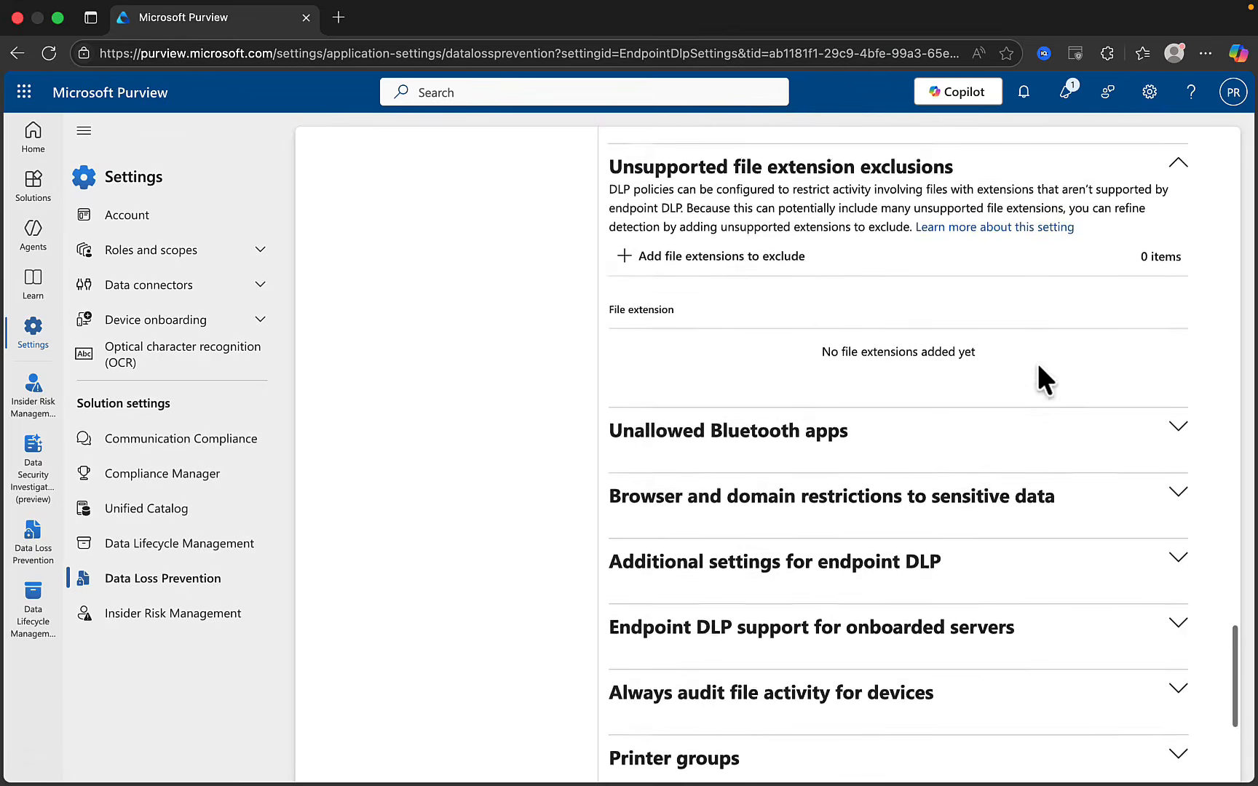
pyautogui.click(1186, 198)
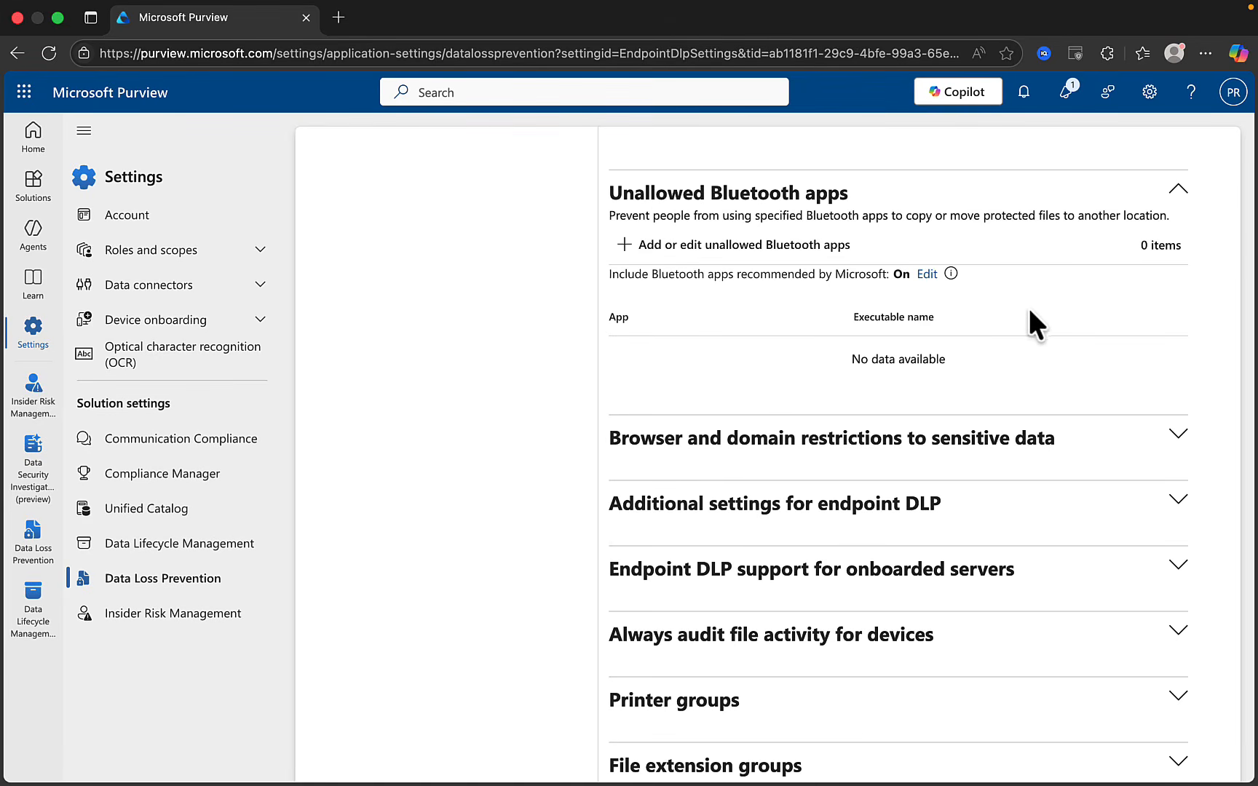
pyautogui.click(677, 252)
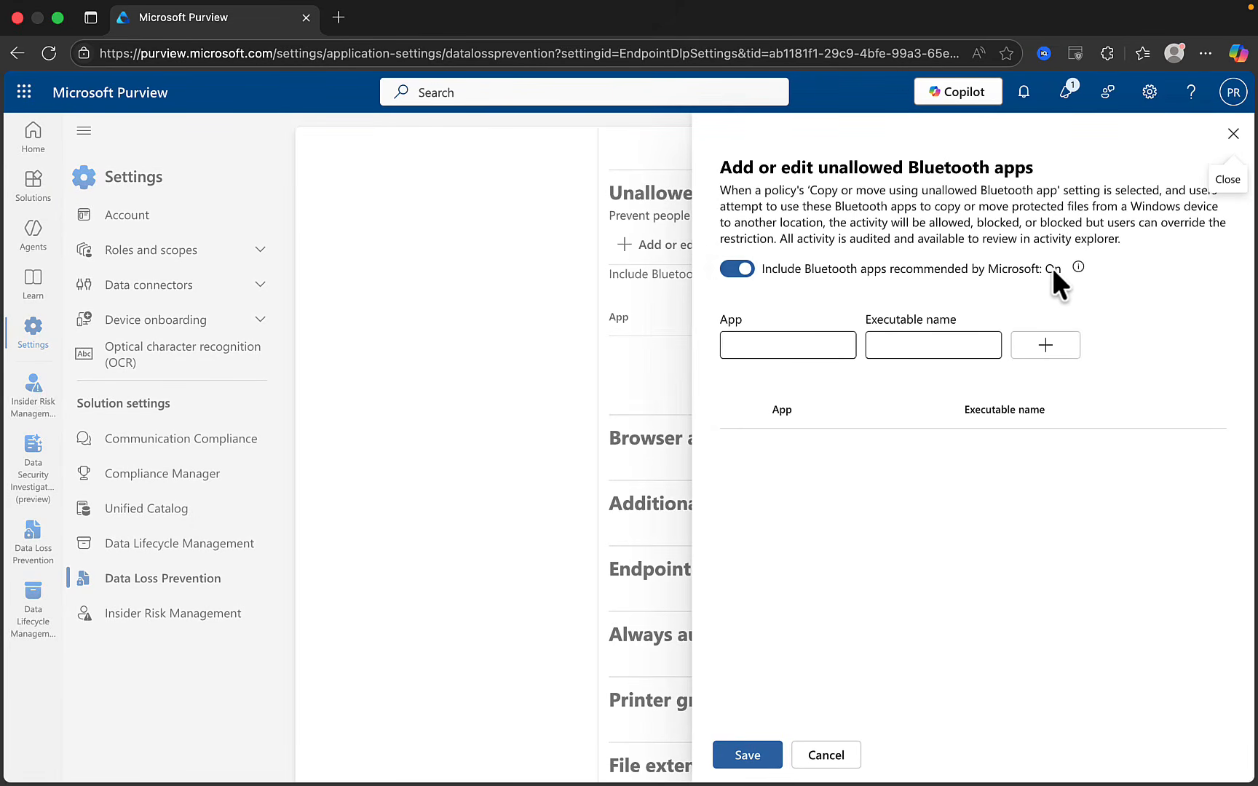
pyautogui.moveTo(1078, 268)
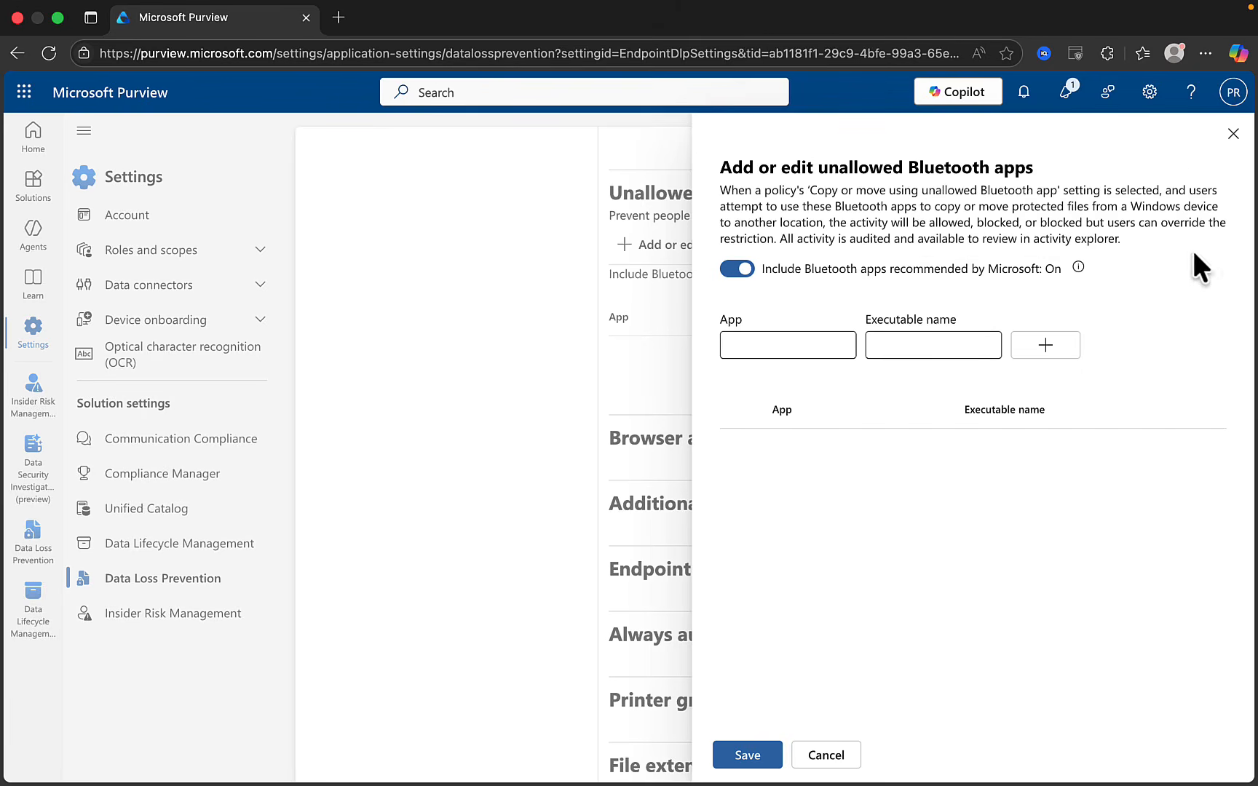
pyautogui.click(1234, 133)
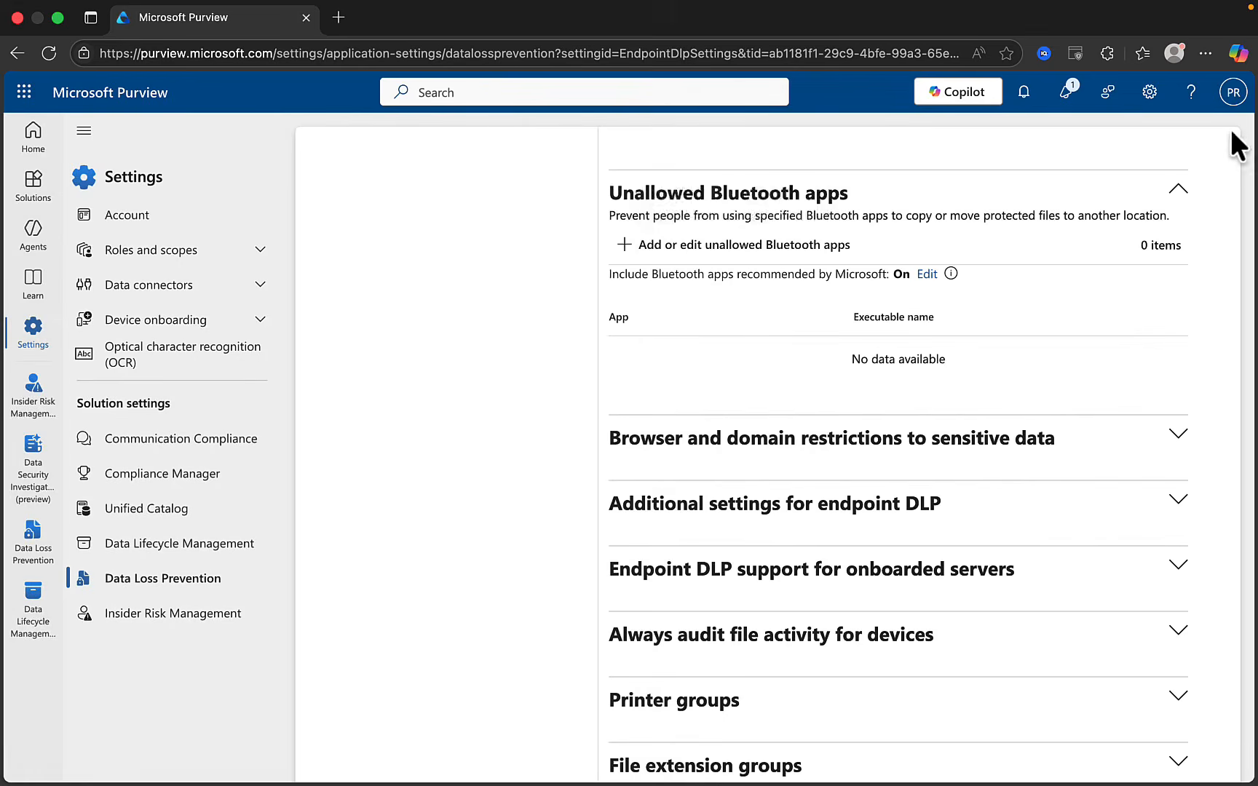
# Expand the Additional settings for endpoint DLP section
pyautogui.scroll(-1, 1030, 512)
pyautogui.scroll(-3, 1037, 525)
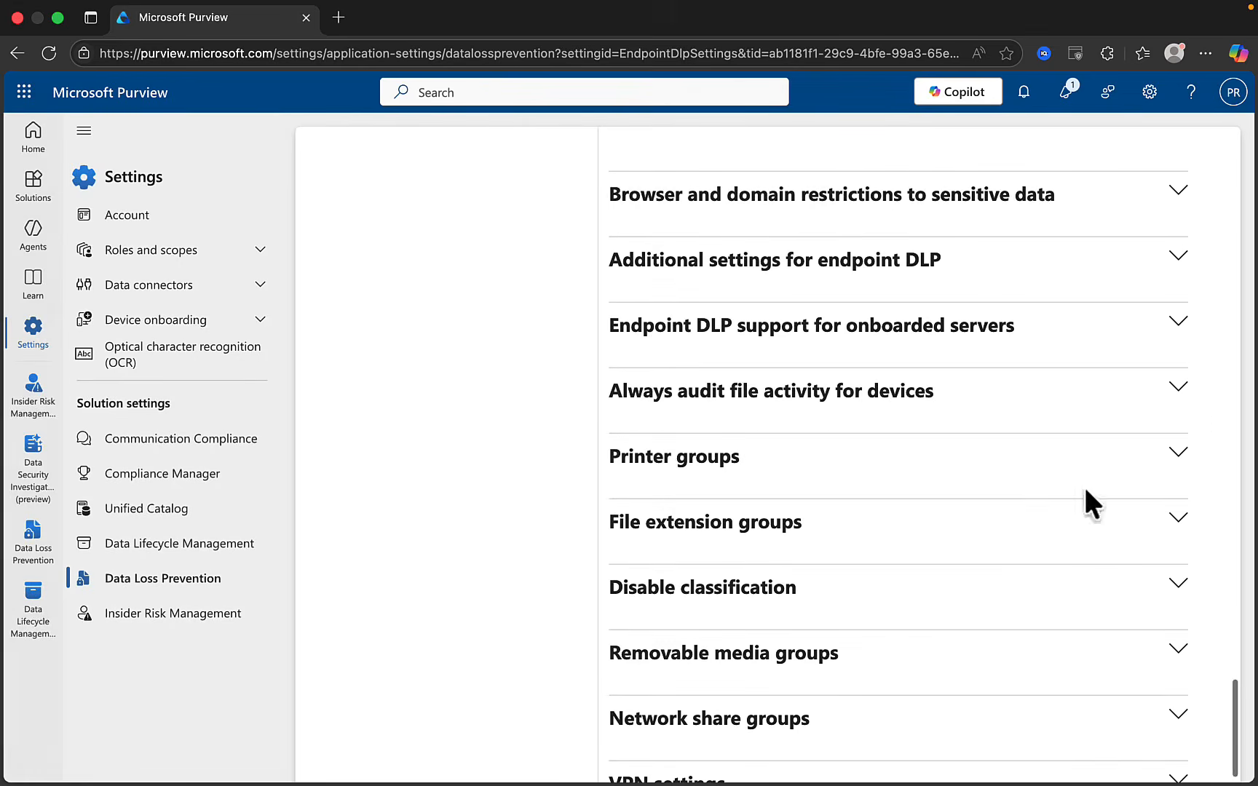
pyautogui.click(1180, 260)
pyautogui.scroll(-1, 1092, 431)
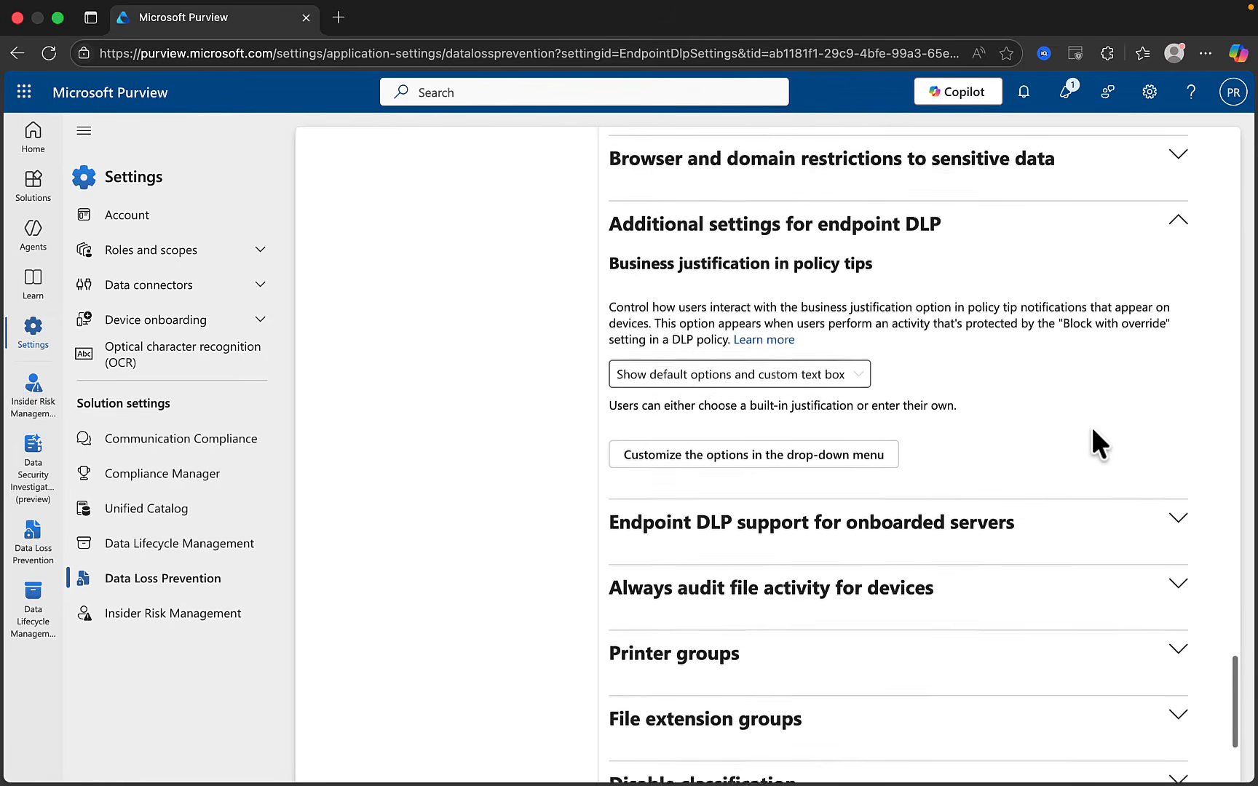
pyautogui.scroll(-1, 1092, 431)
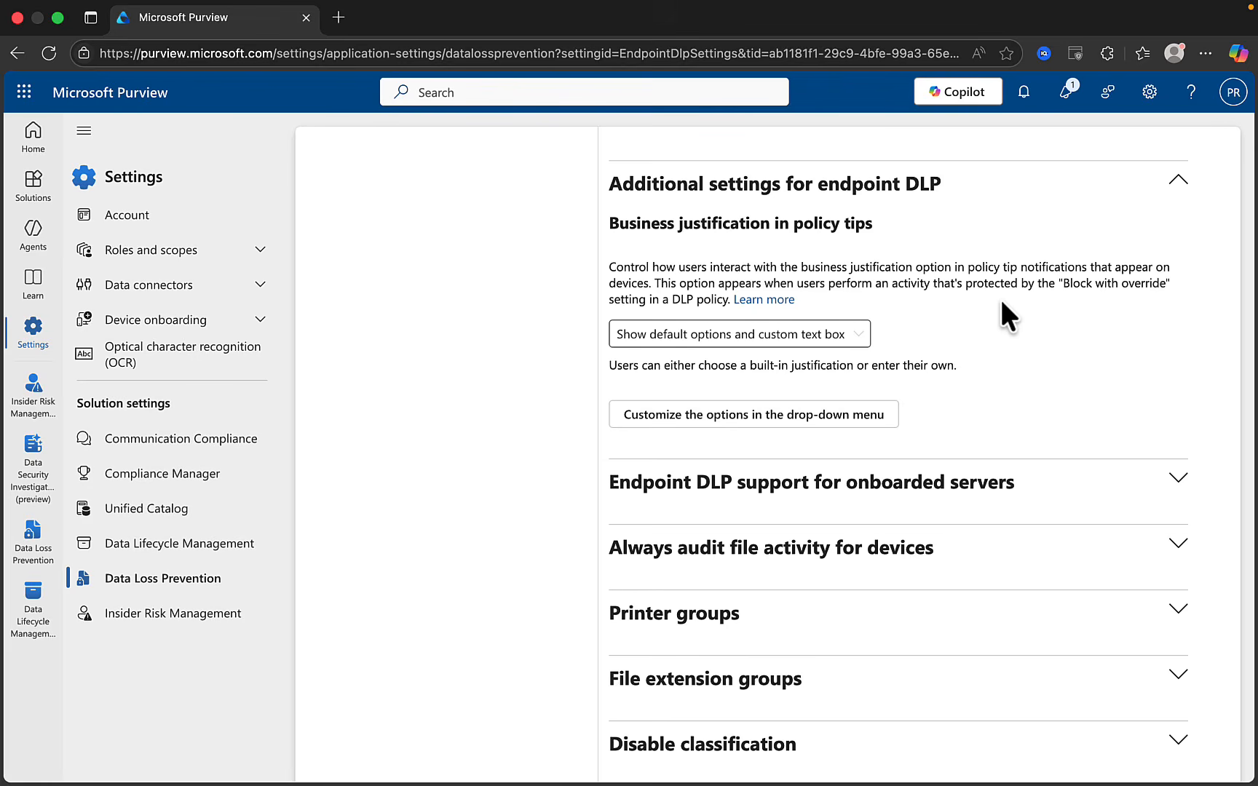
# Inspect the business justification dropdown and customization panel, keeping 'Show default options and custom text box'
pyautogui.click(863, 336)
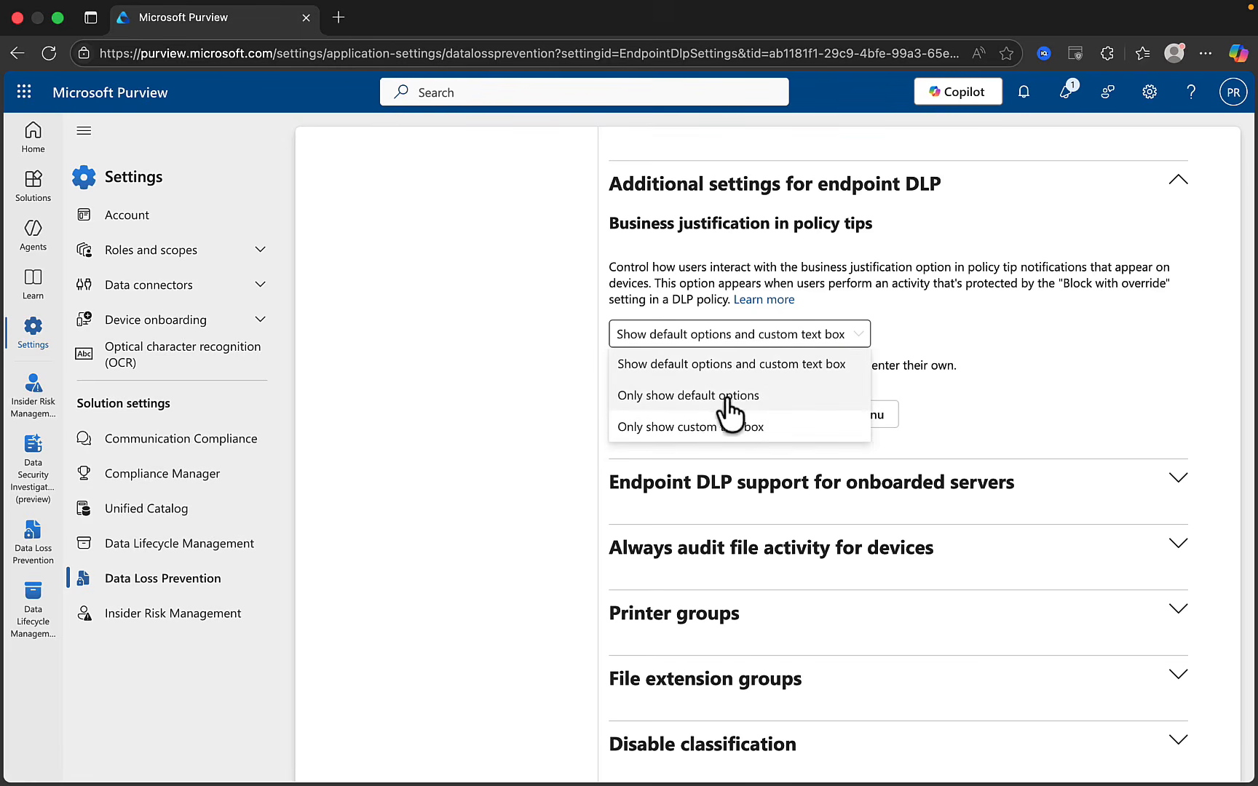
pyautogui.click(1059, 406)
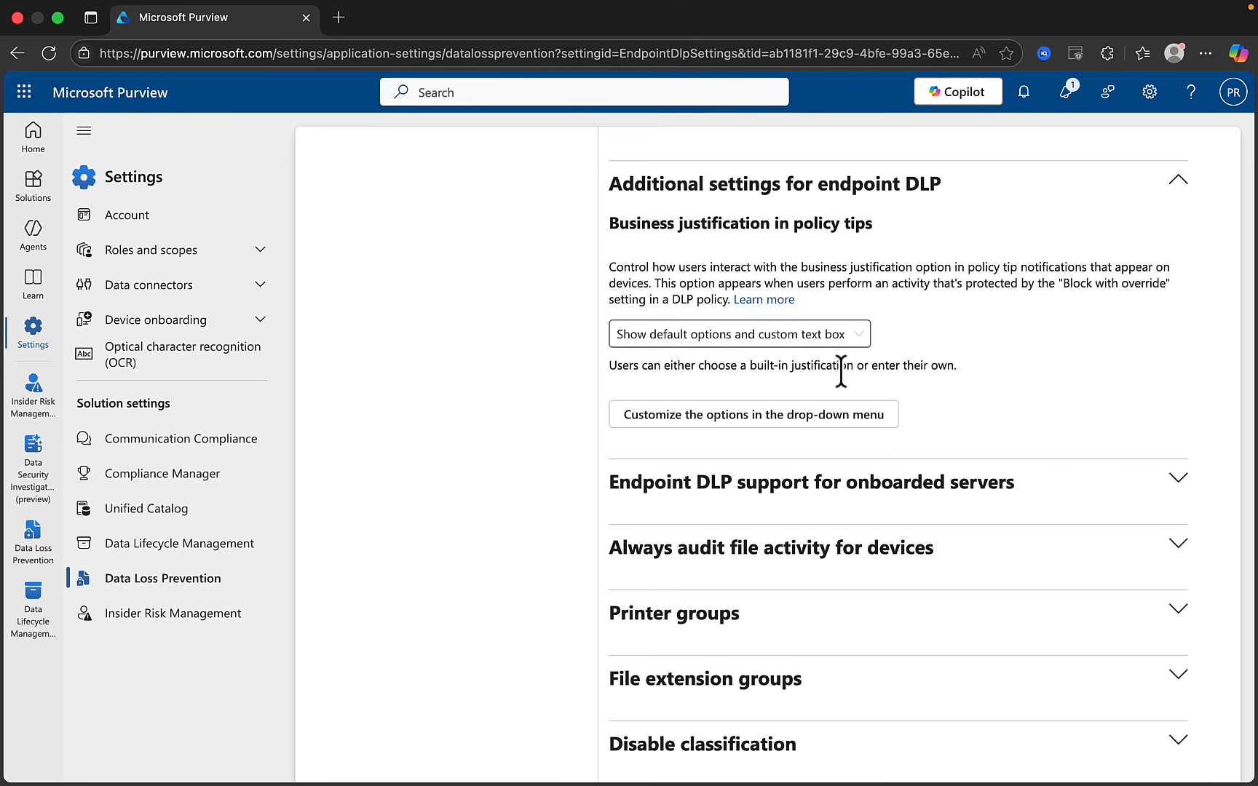
pyautogui.click(724, 421)
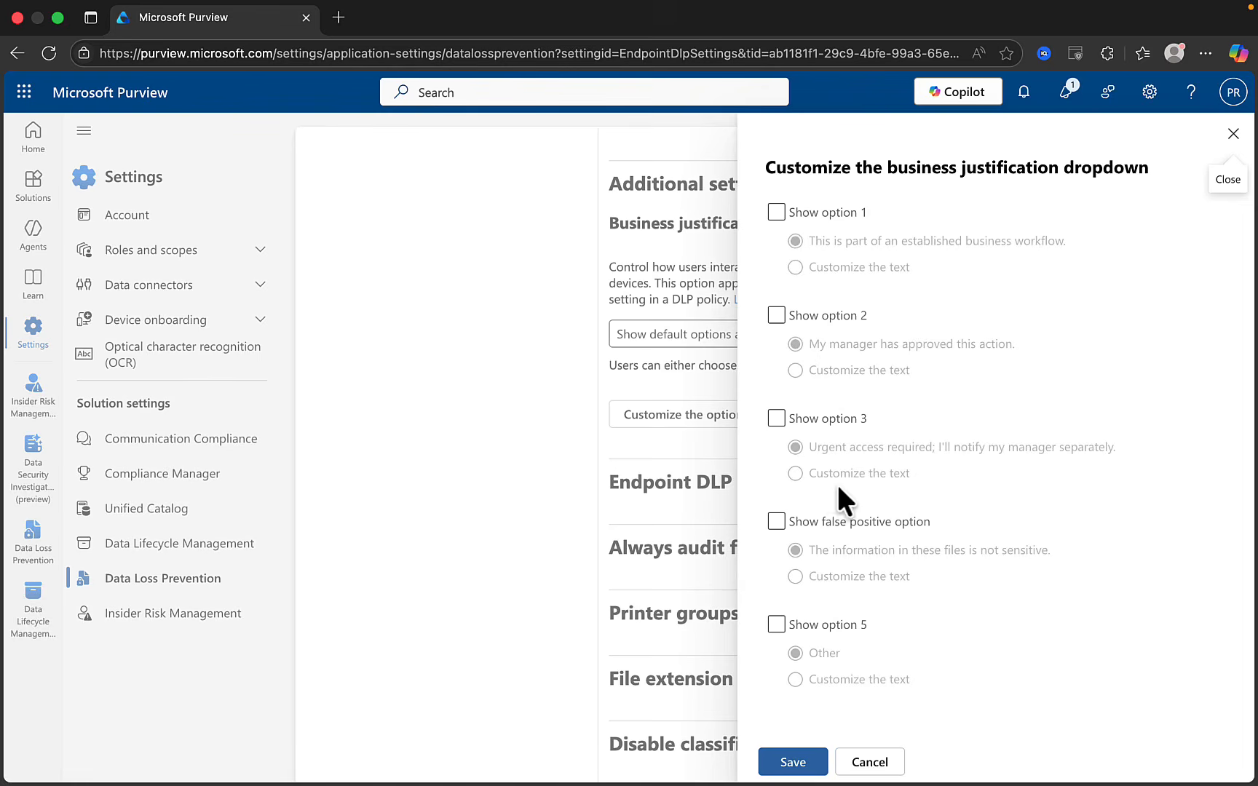
pyautogui.click(1234, 133)
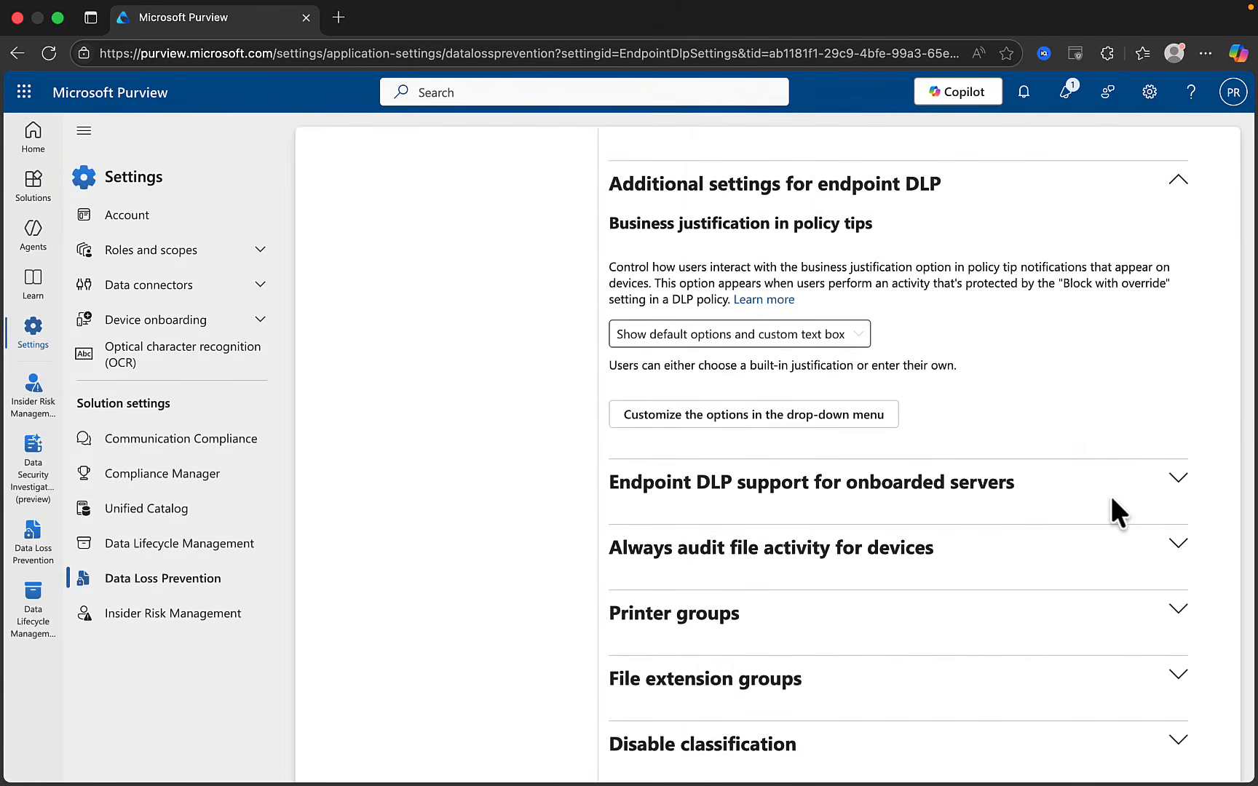
# Expand Endpoint DLP support for onboarded servers, which remains Off
pyautogui.scroll(-3, 1112, 498)
pyautogui.click(1179, 300)
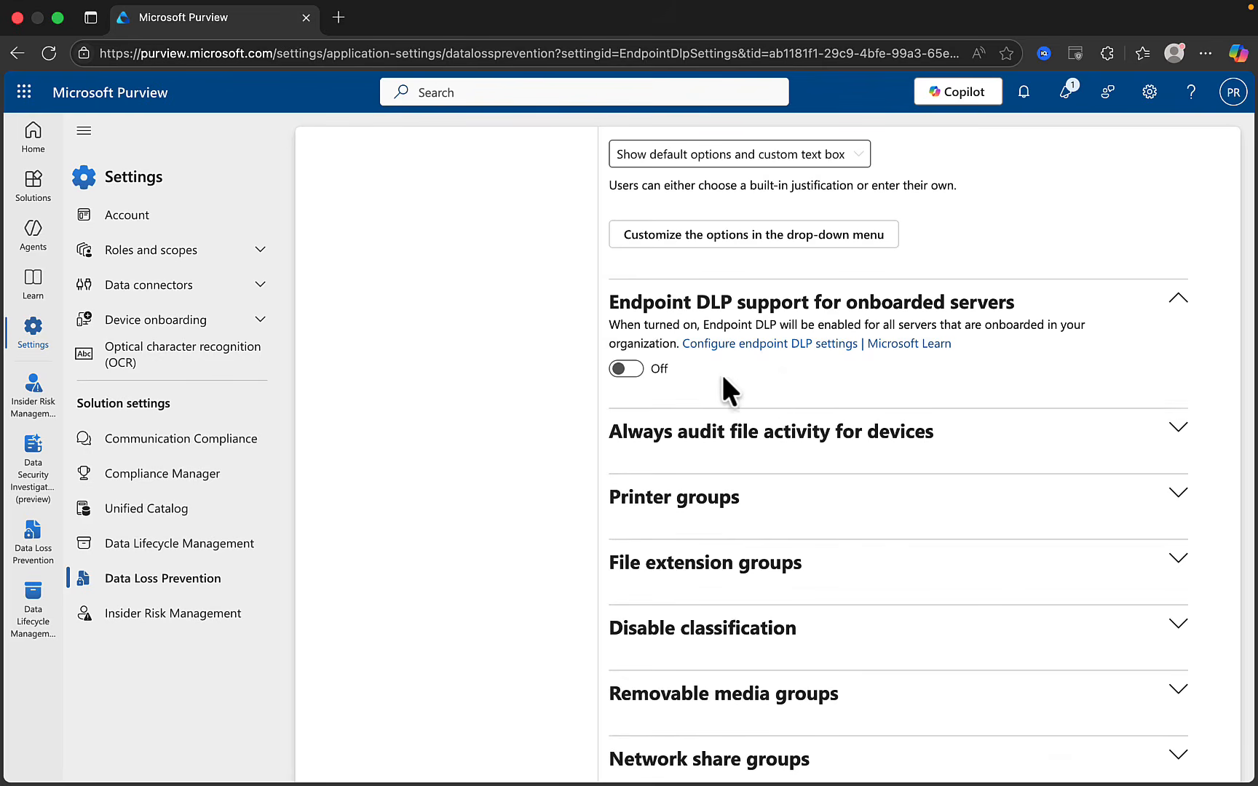
pyautogui.scroll(1, 619, 368)
pyautogui.click(624, 368)
pyautogui.scroll(-2, 1022, 573)
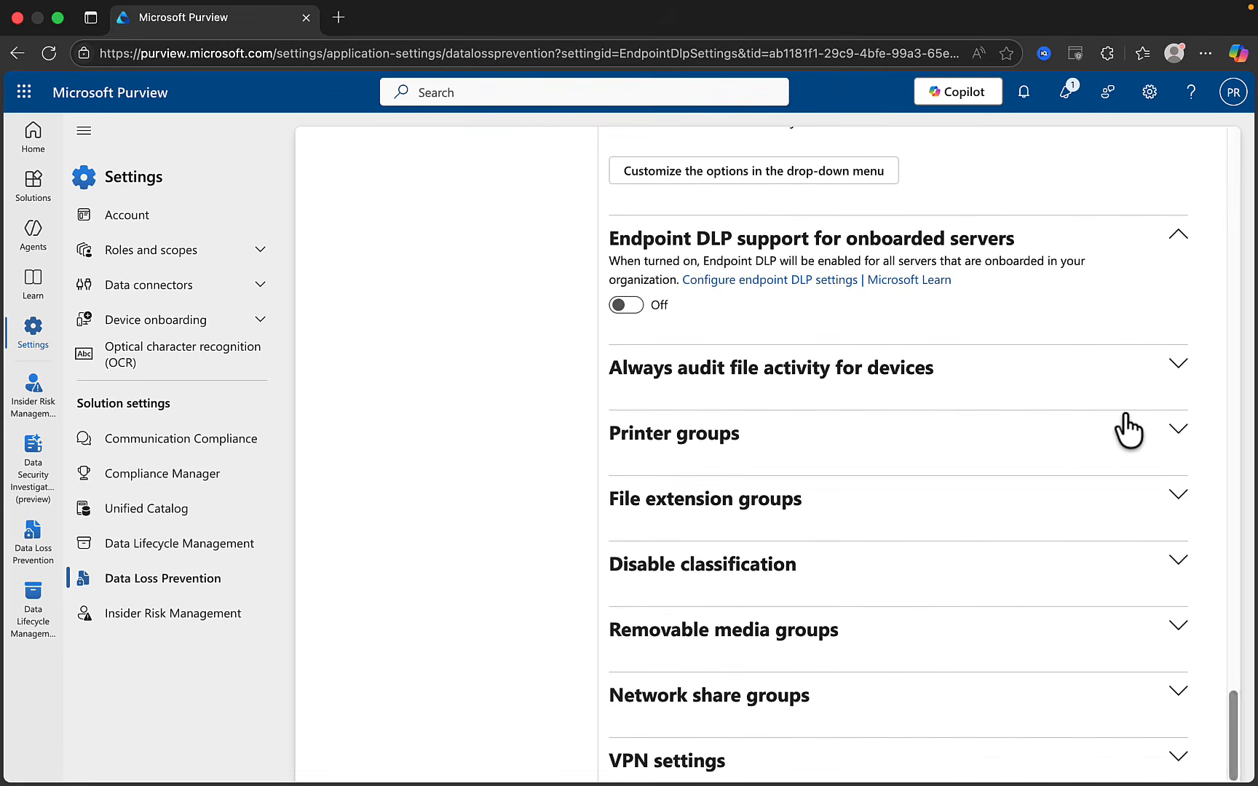
# Expand Always audit file activity for devices (On) and Printer groups, showing 0 groups
pyautogui.click(1175, 365)
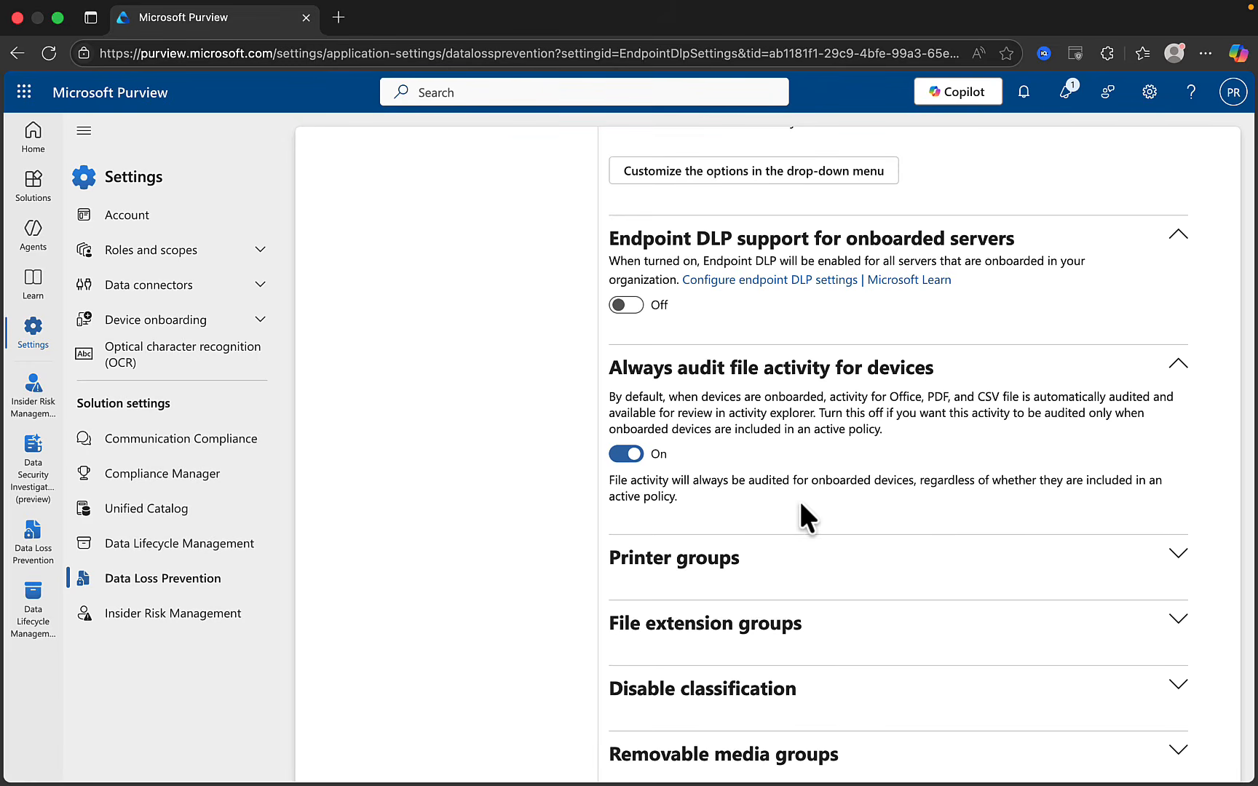
pyautogui.scroll(-3, 960, 537)
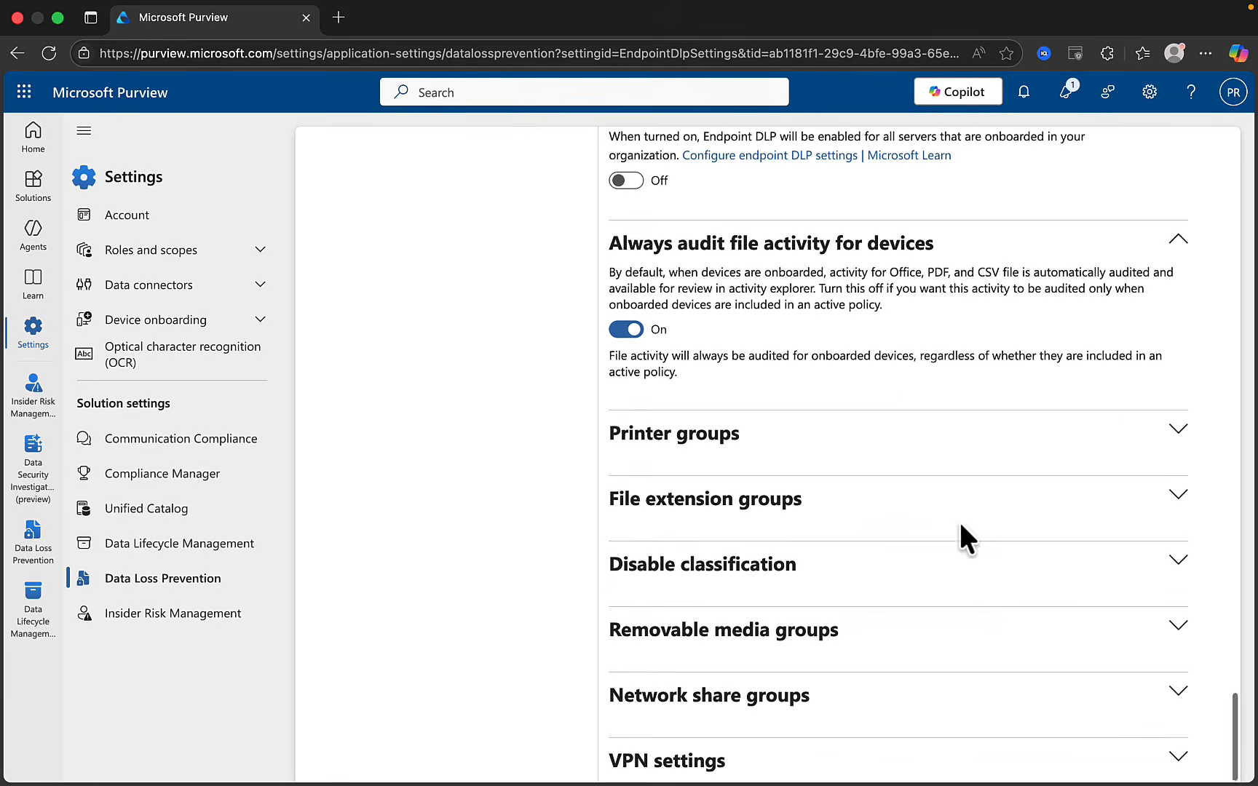
pyautogui.click(1177, 429)
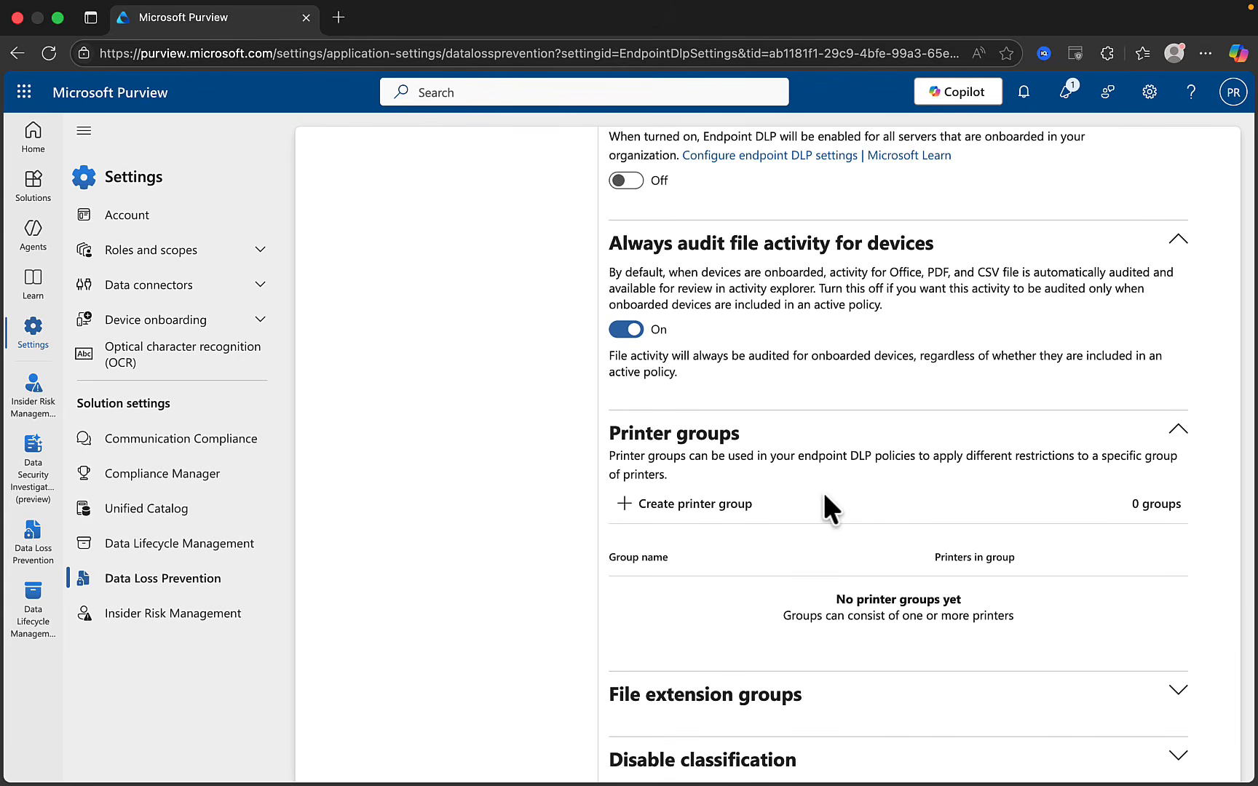
# Close the new printer group form unsaved, then expand the empty File extension groups section
pyautogui.click(699, 504)
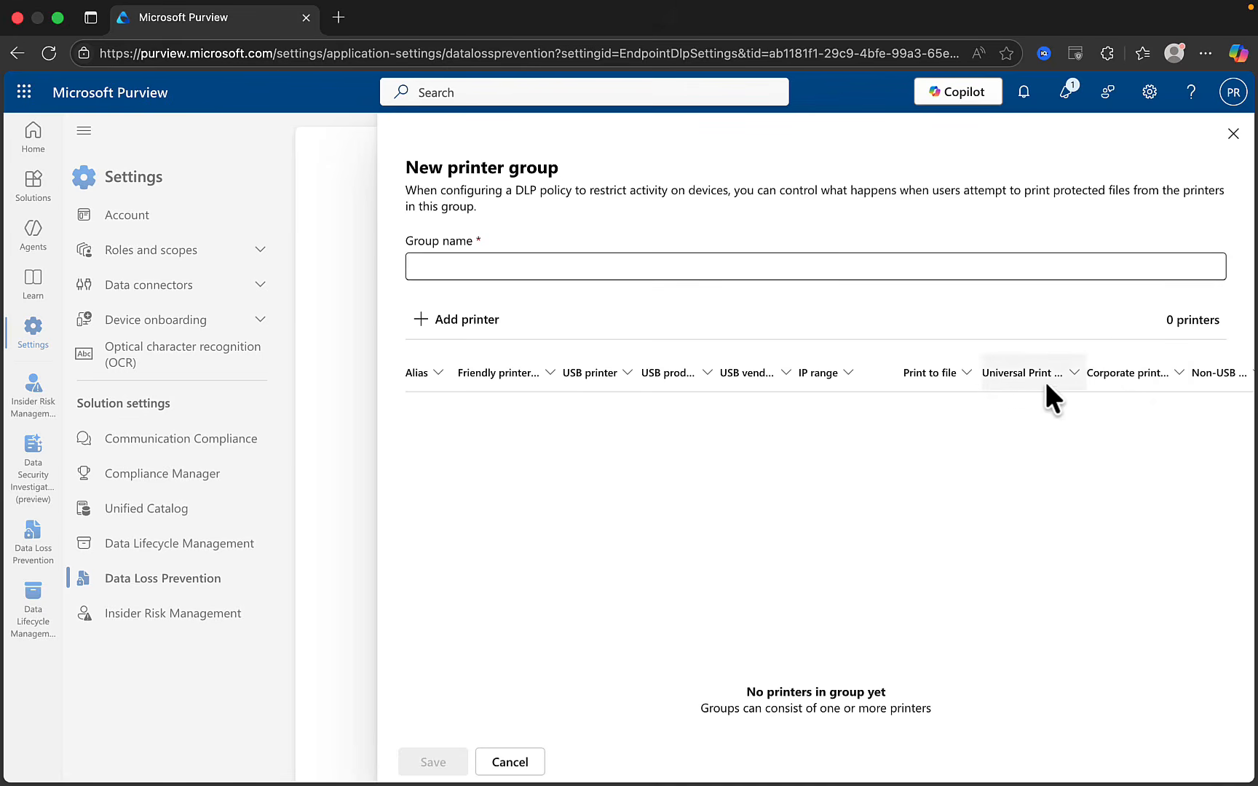
pyautogui.click(1233, 135)
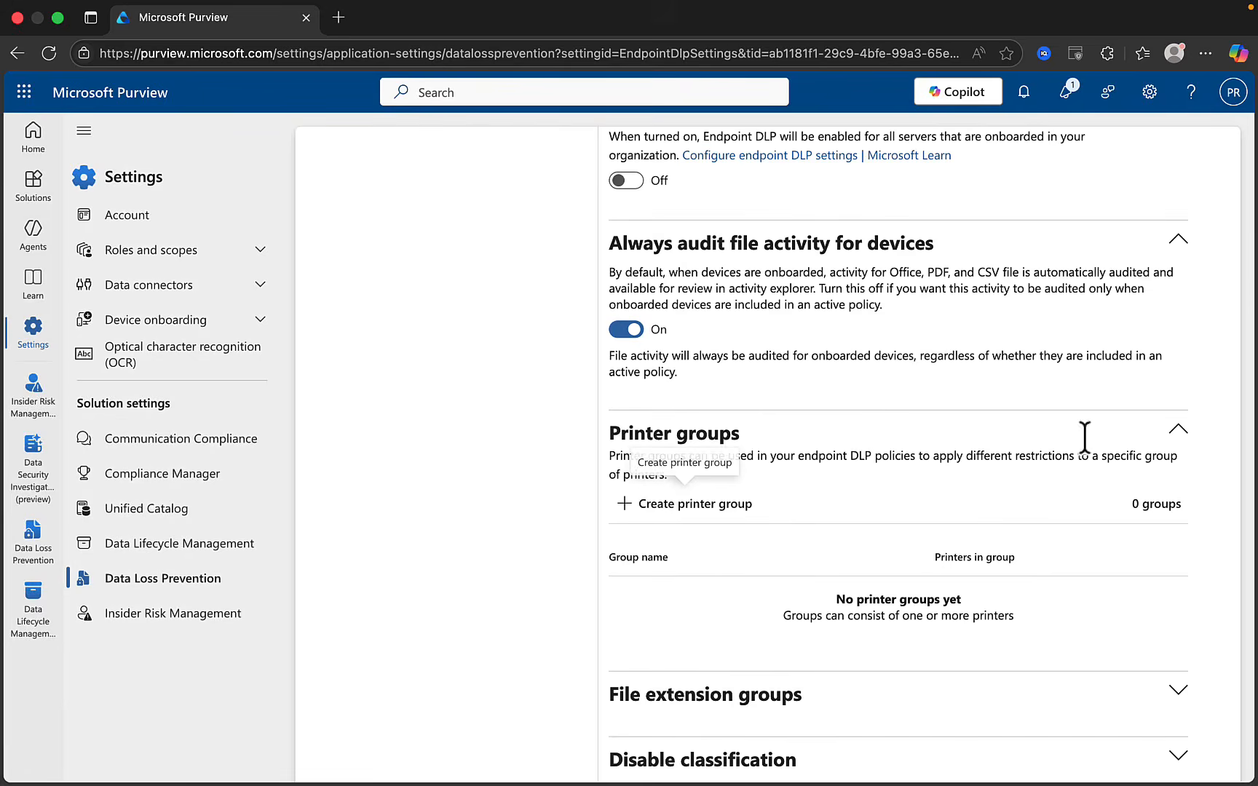
pyautogui.scroll(-3, 1031, 503)
pyautogui.scroll(-2, 1029, 490)
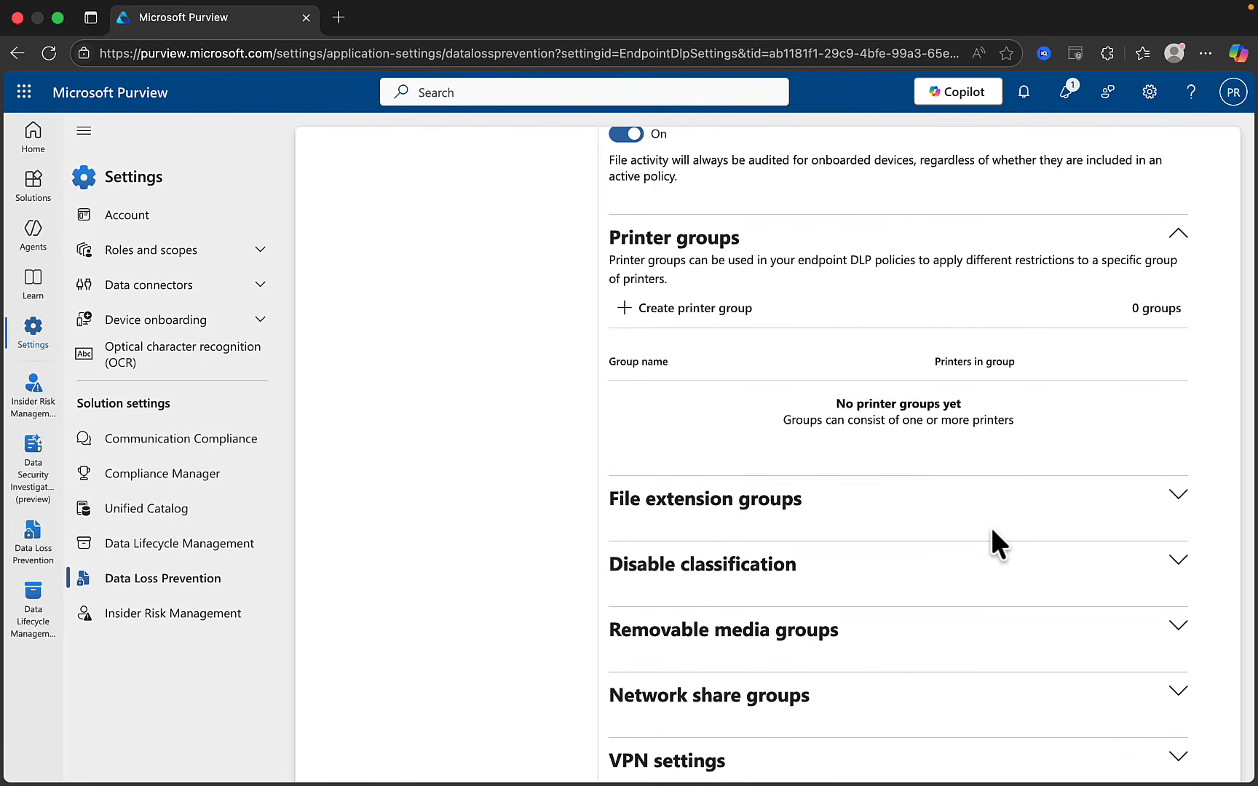
pyautogui.click(1177, 496)
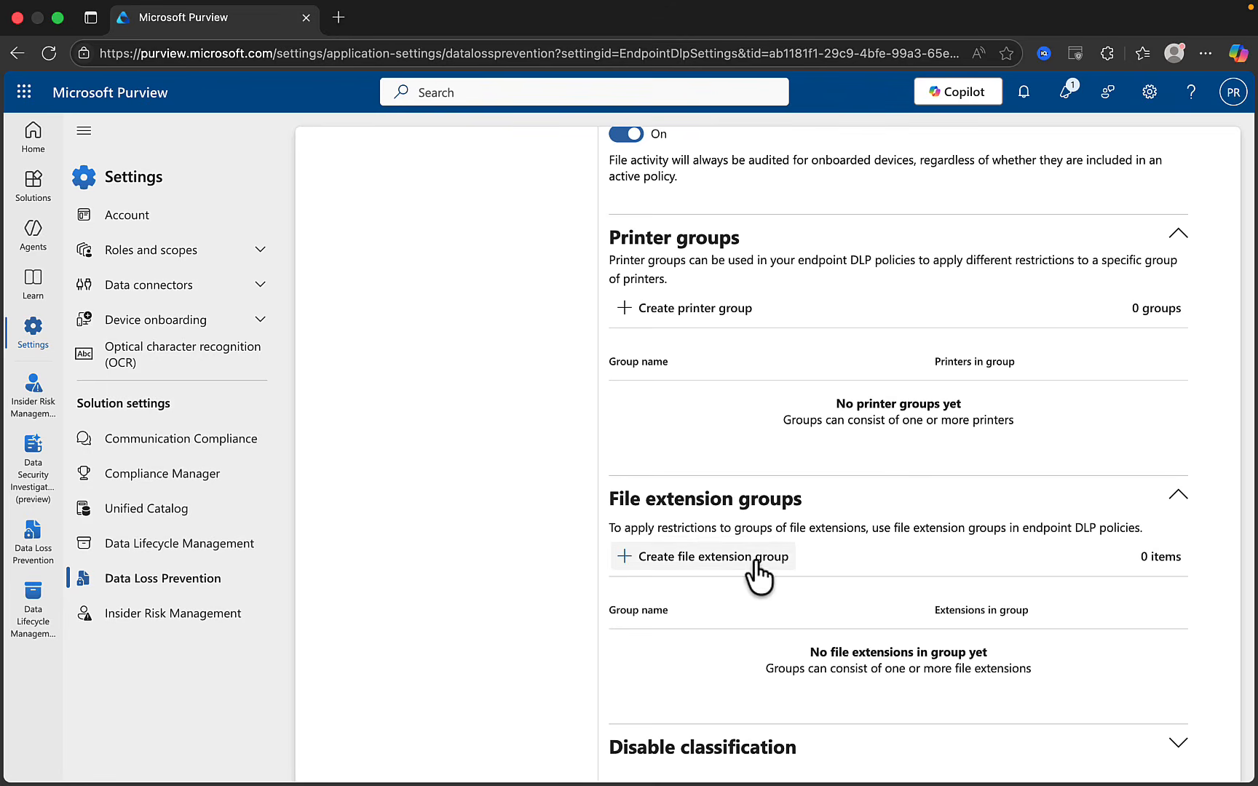
# Close the new file extension group form unsaved and expand the empty Disable classification section
pyautogui.click(701, 557)
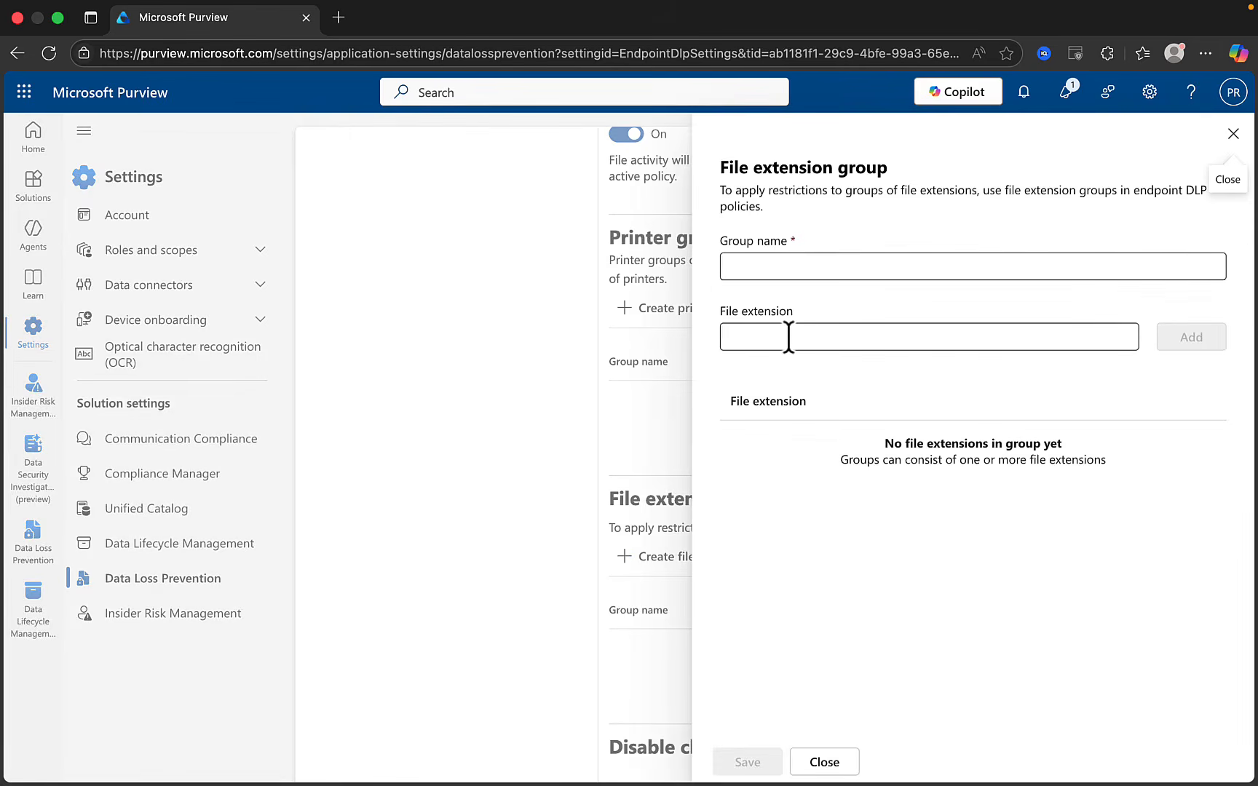
pyautogui.click(1233, 134)
pyautogui.scroll(-3, 879, 548)
pyautogui.scroll(1, 879, 548)
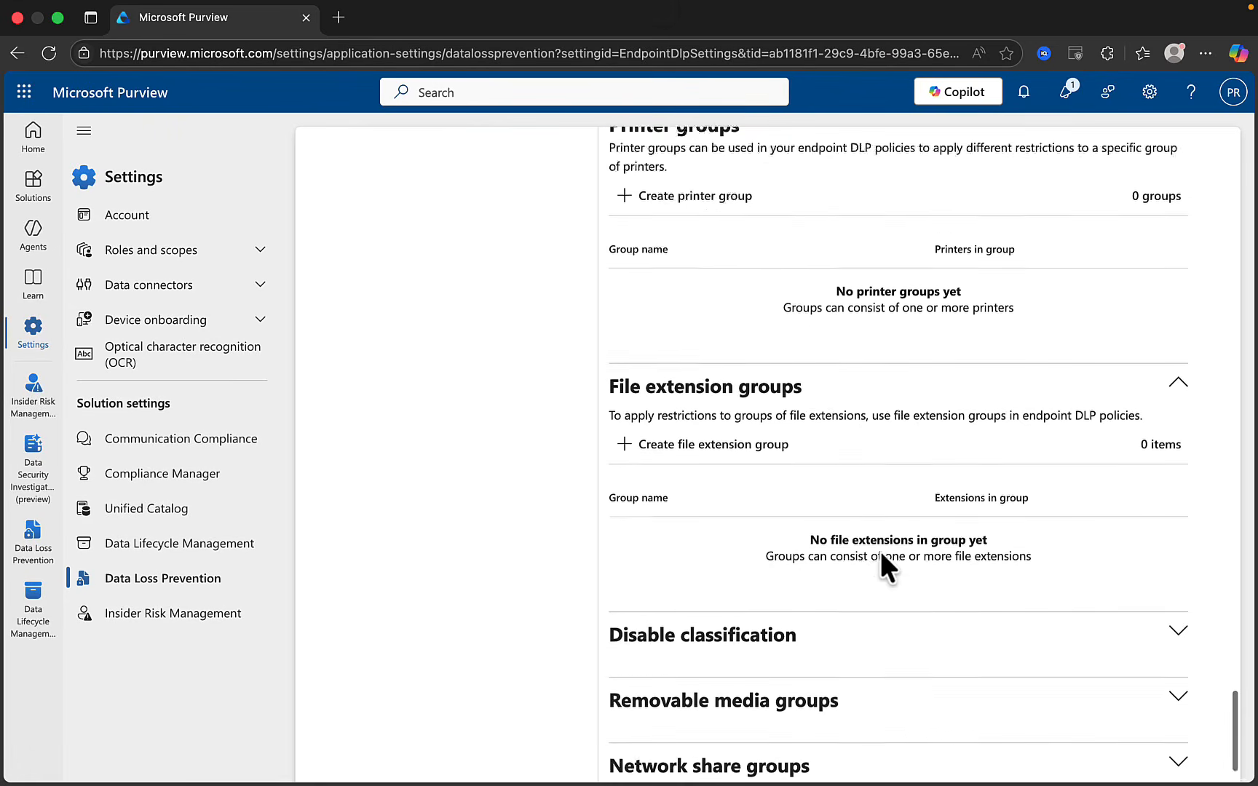
pyautogui.scroll(-1, 881, 555)
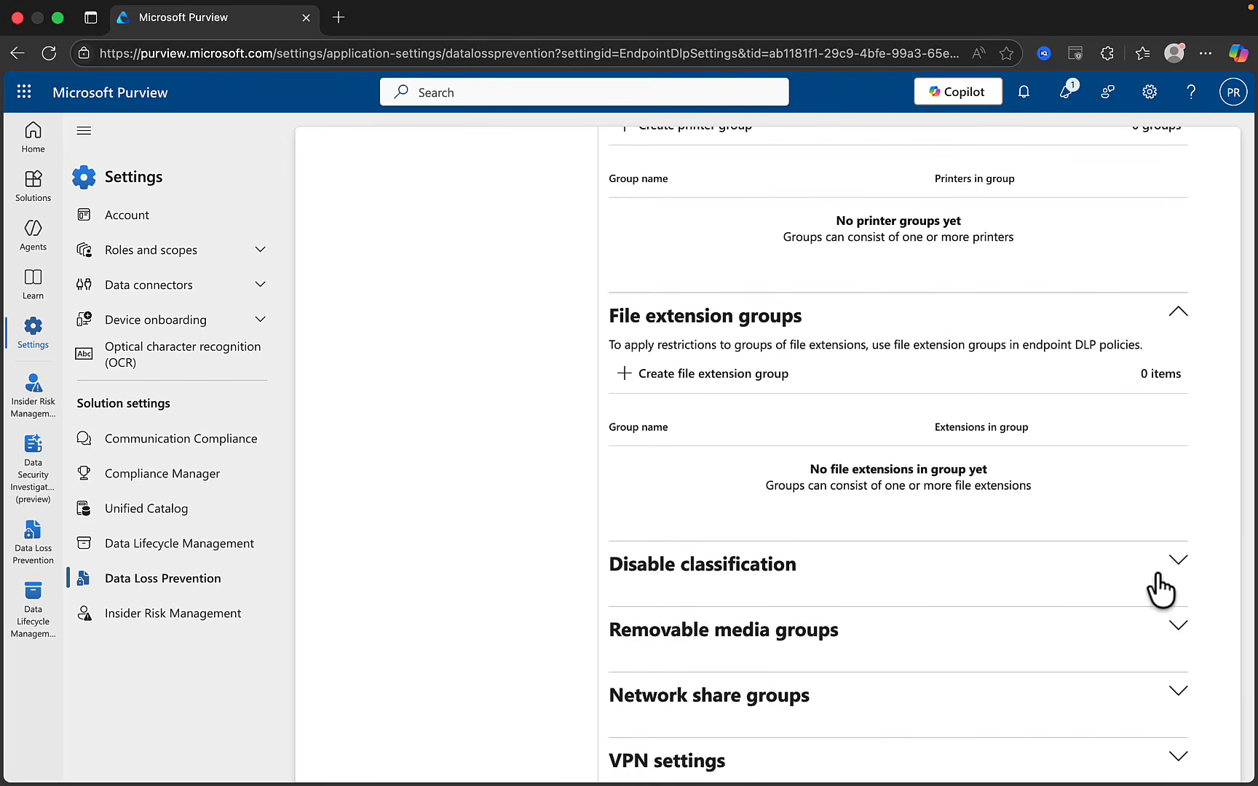
pyautogui.click(1180, 559)
# Expand the Removable media groups section, which lists 0 USB device groups
pyautogui.scroll(-3, 1013, 582)
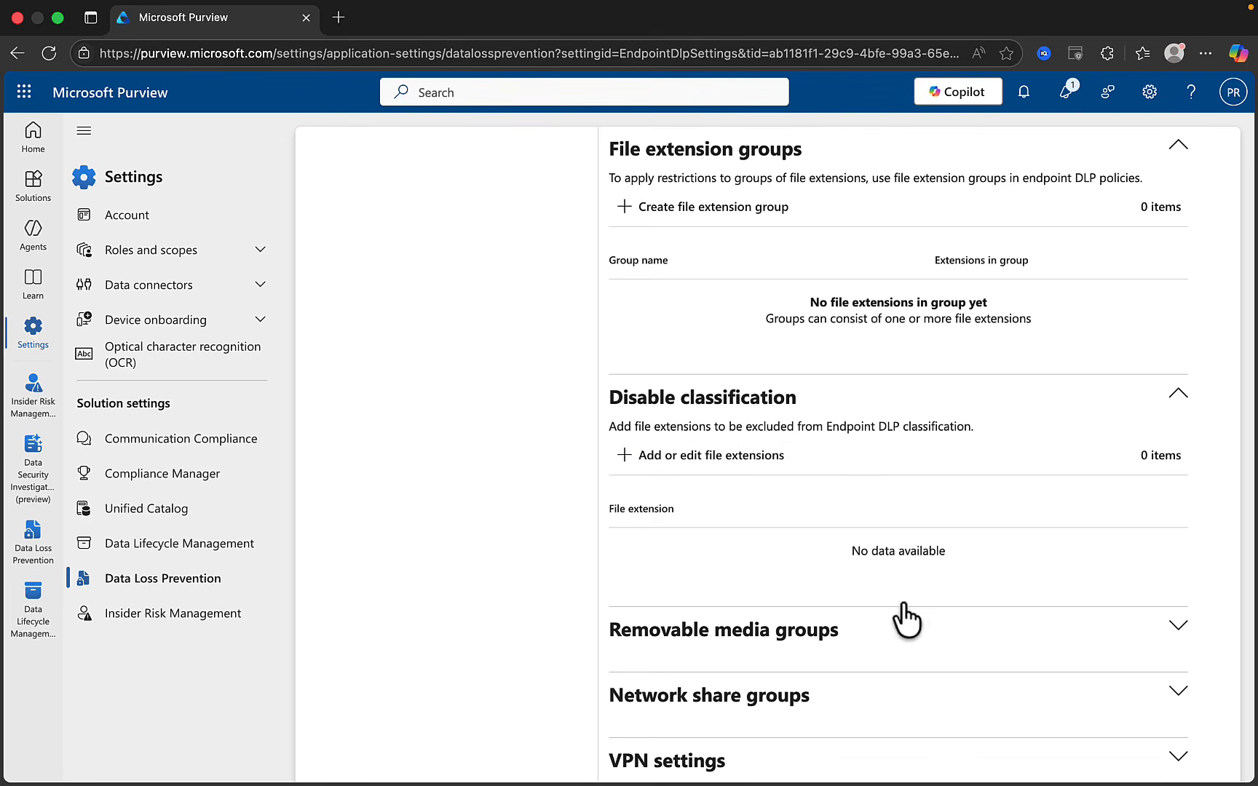
pyautogui.click(1172, 631)
pyautogui.scroll(-2, 1061, 579)
pyautogui.scroll(-2, 1054, 565)
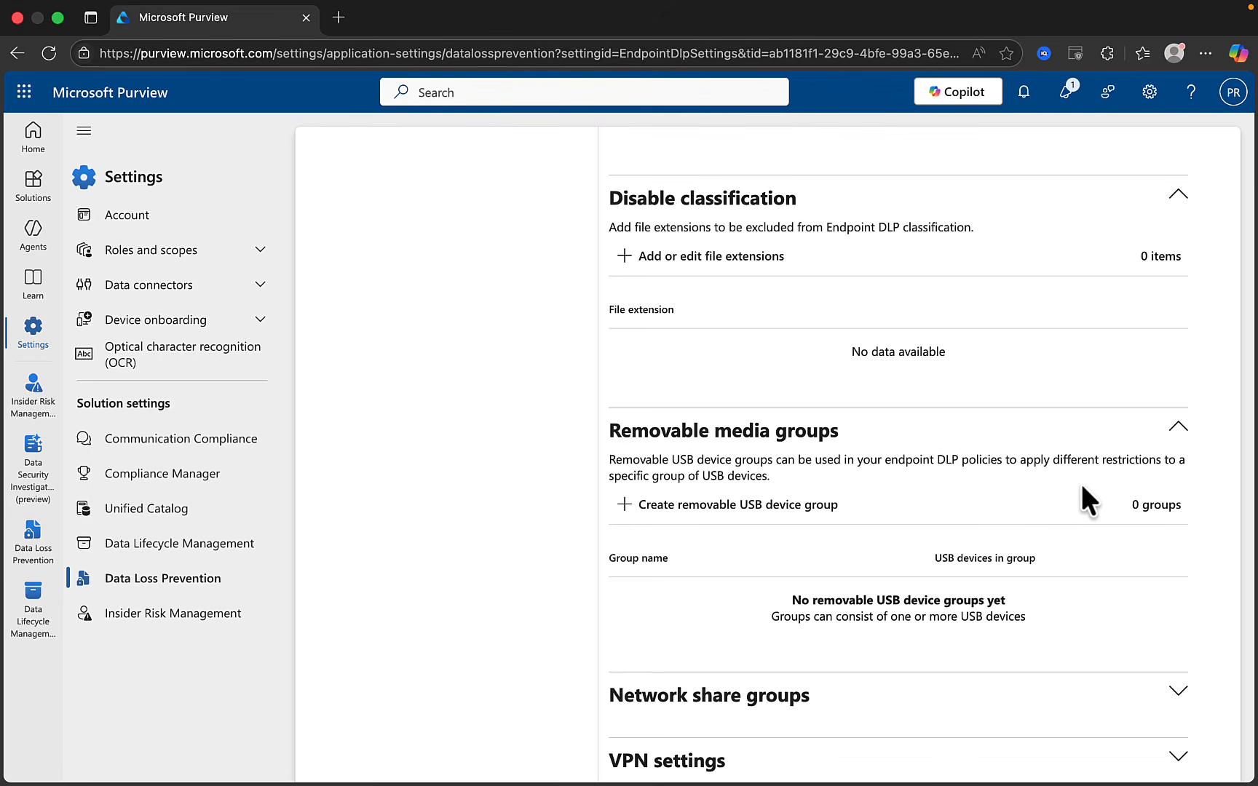
# Cancel the new removable USB device group and its Add device form, then expand the empty Network share groups
pyautogui.click(709, 510)
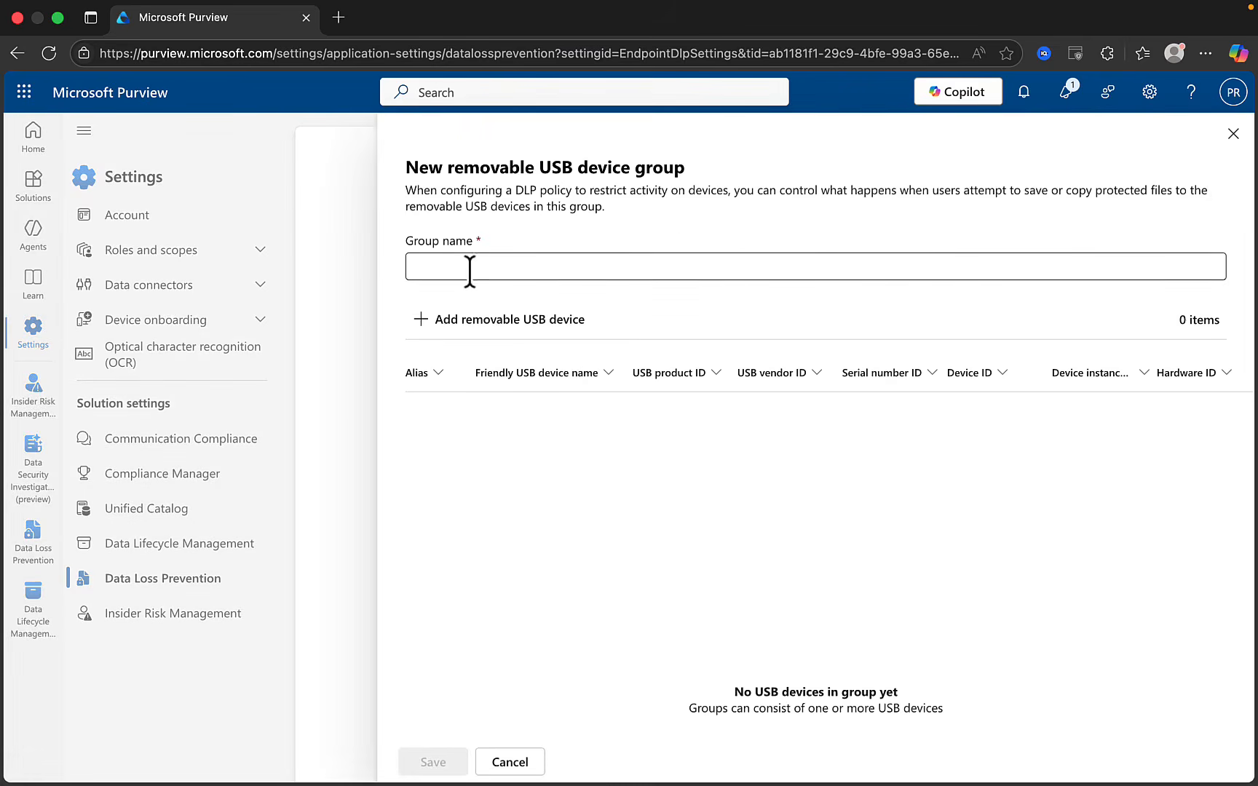
pyautogui.click(512, 326)
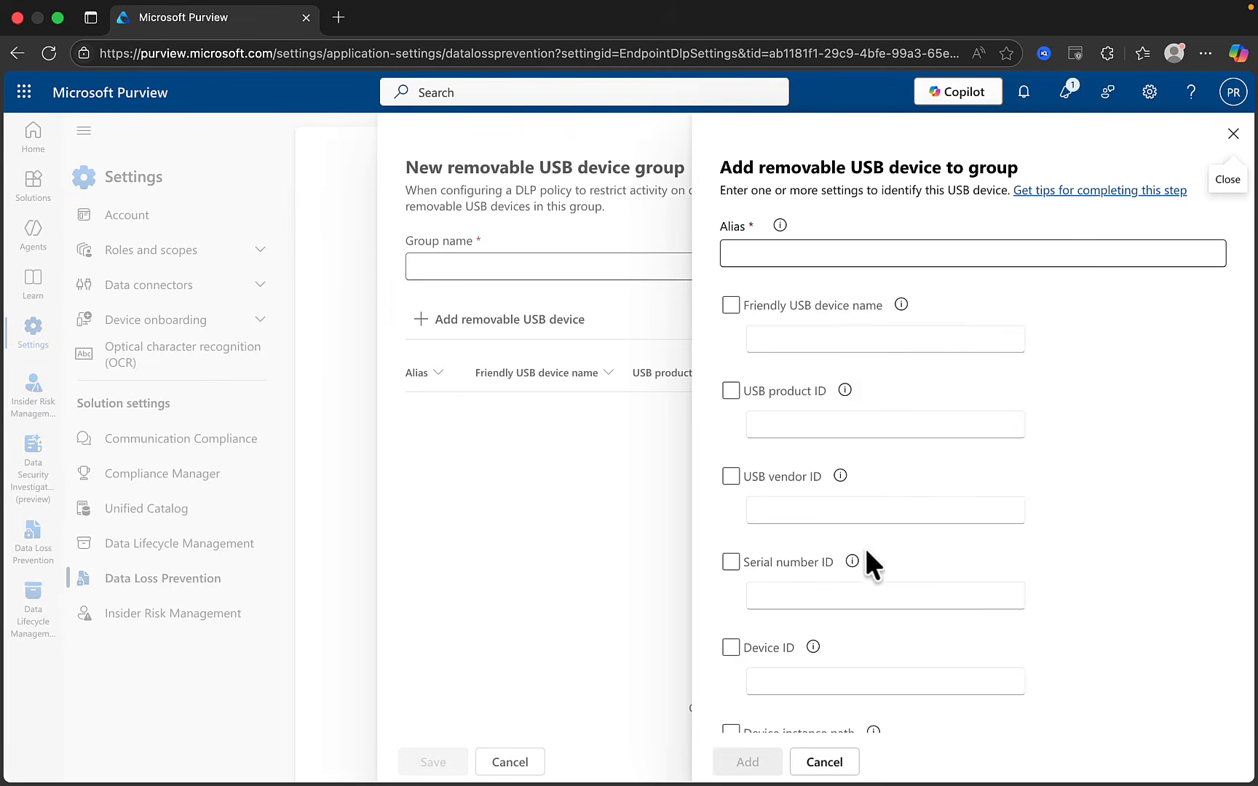
pyautogui.click(1233, 133)
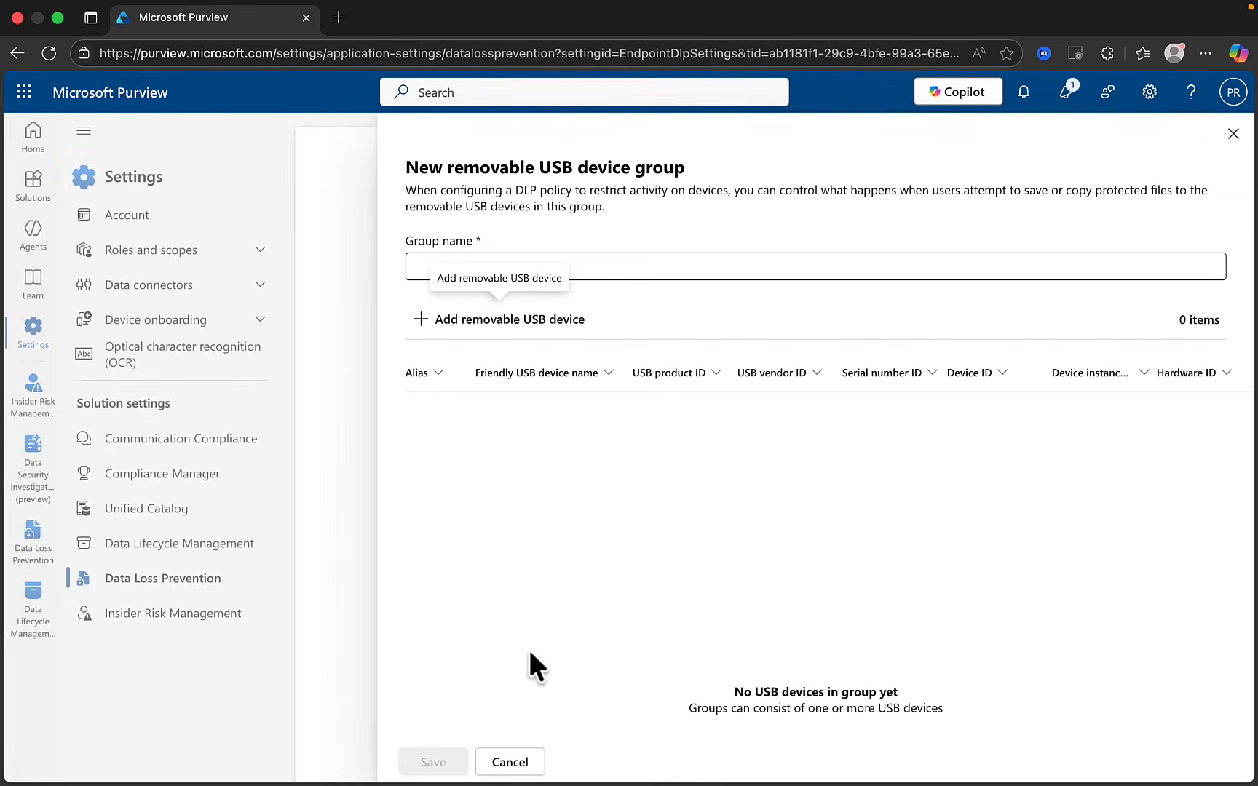
pyautogui.click(513, 763)
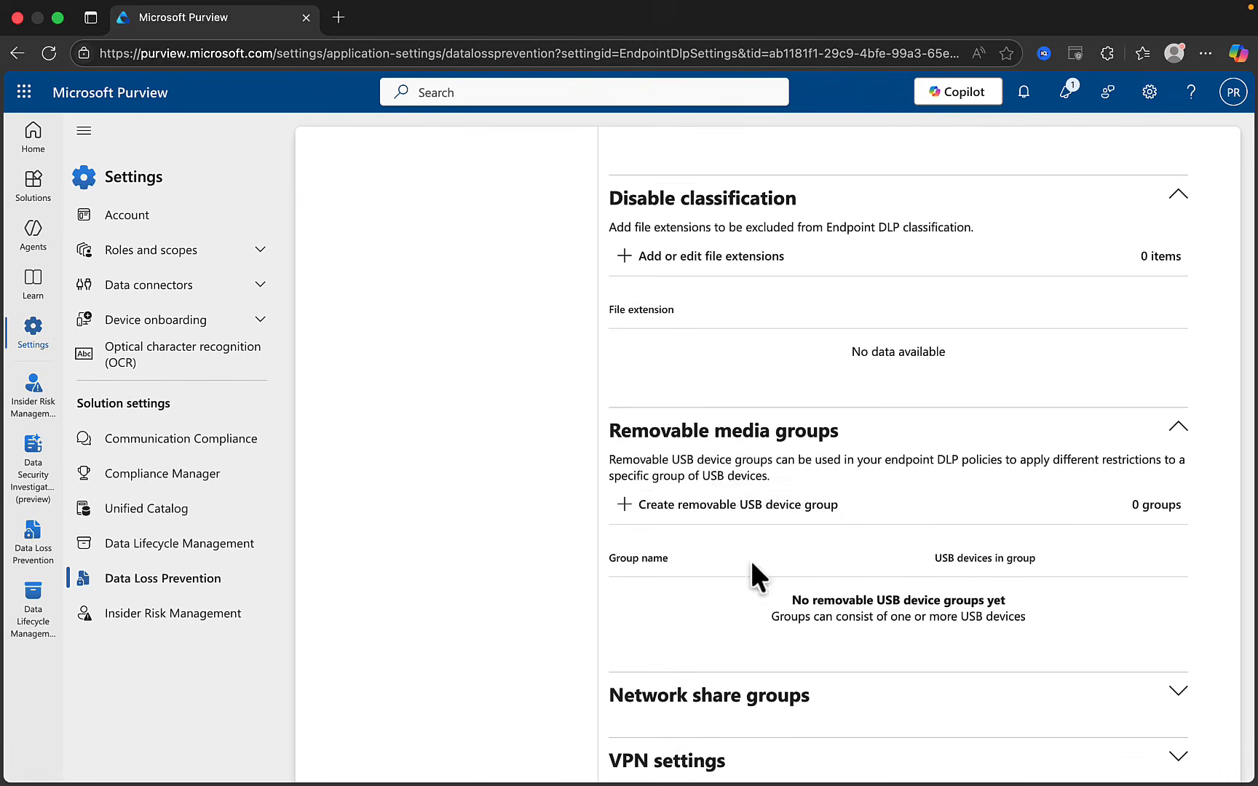
pyautogui.click(1178, 690)
pyautogui.scroll(-3, 1174, 699)
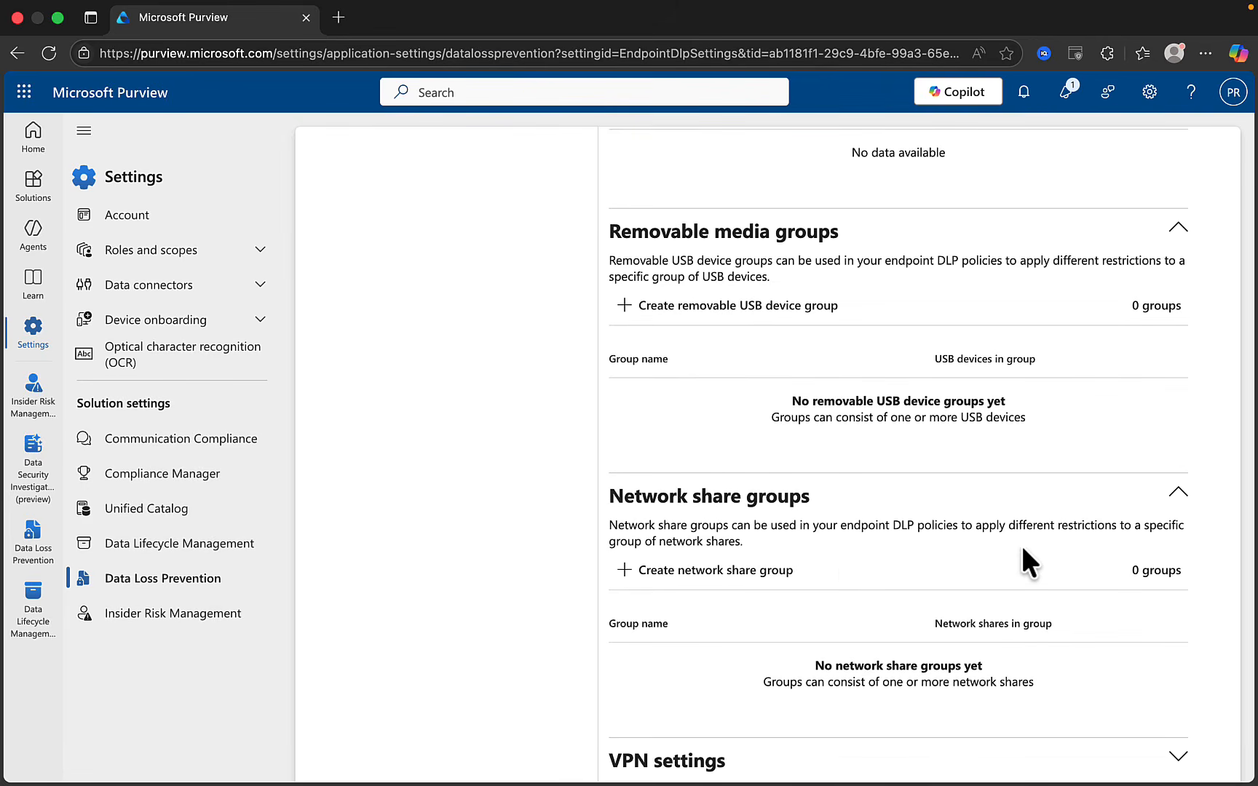
# Close the new network share group form unsaved and expand VPN settings, which has no addresses
pyautogui.click(710, 573)
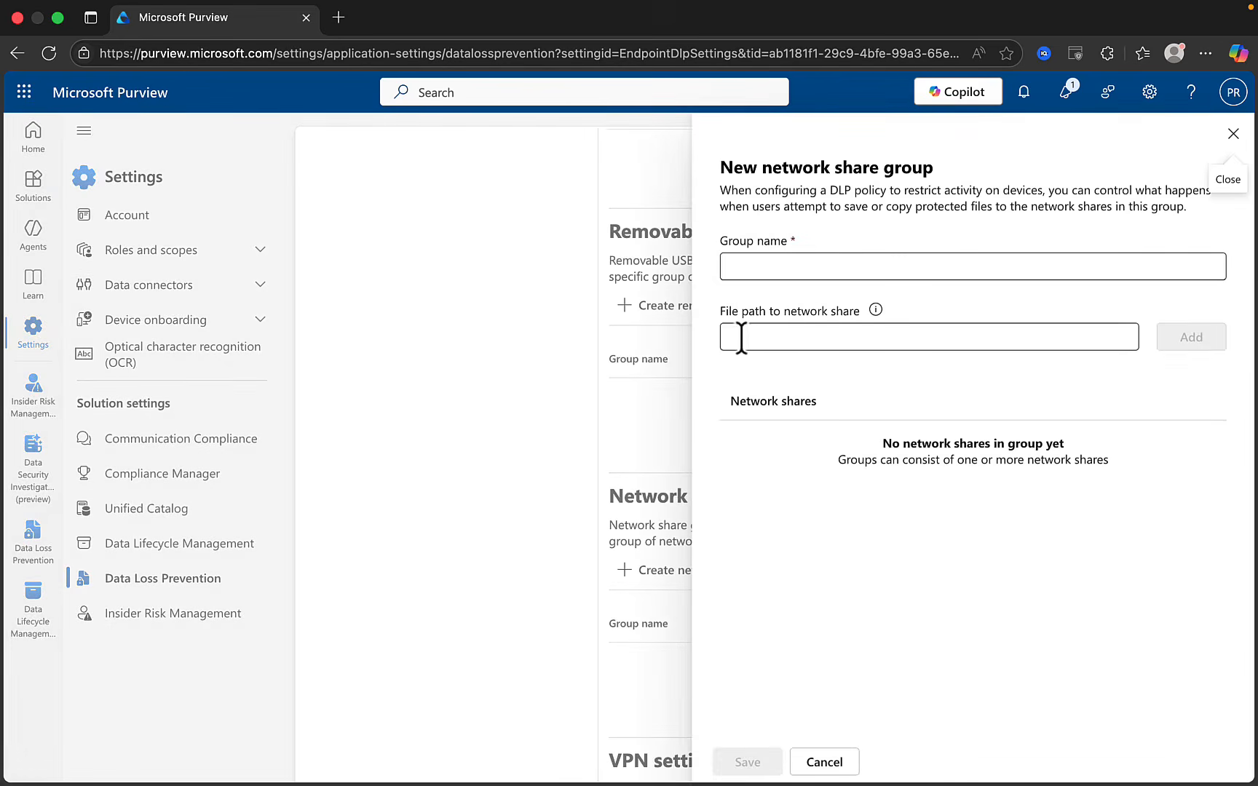
pyautogui.click(1232, 135)
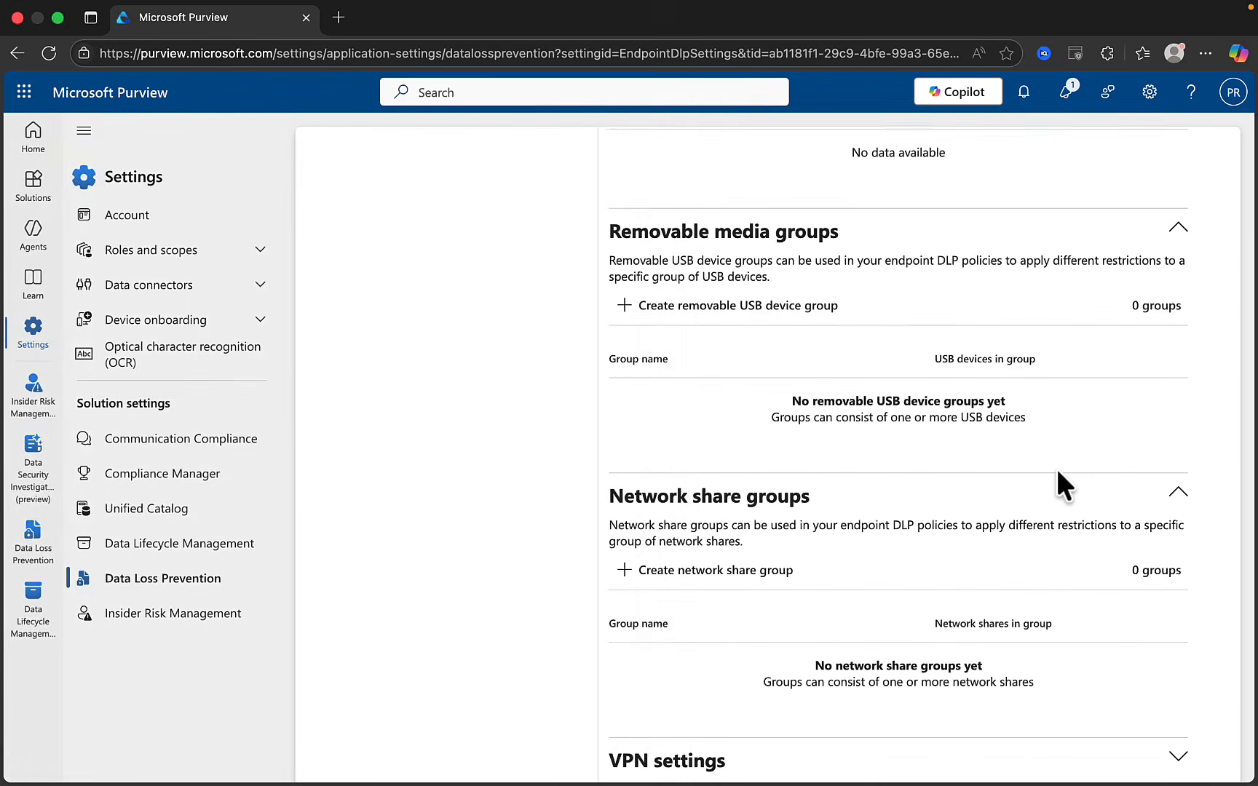
pyautogui.click(1178, 761)
pyautogui.scroll(-3, 1091, 530)
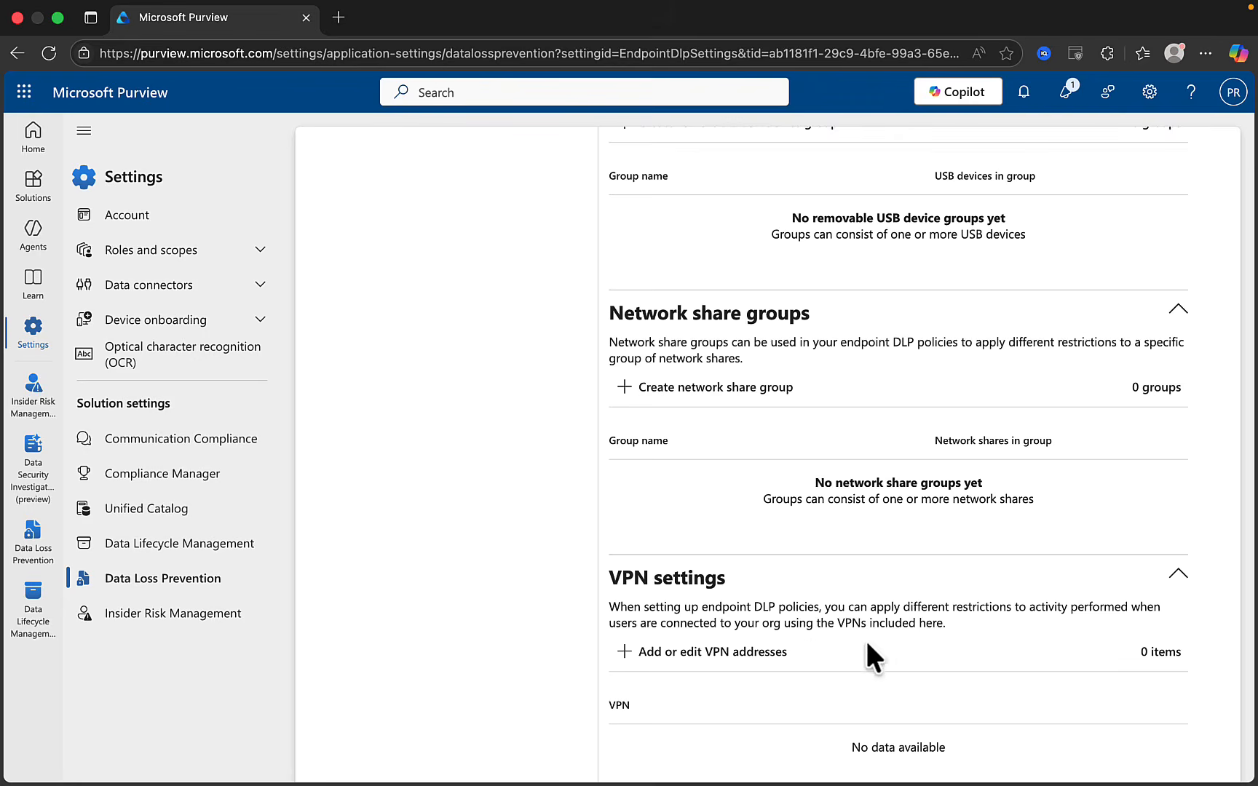
# Open the Add or edit VPN addresses panel and close it without adding an address
pyautogui.click(700, 656)
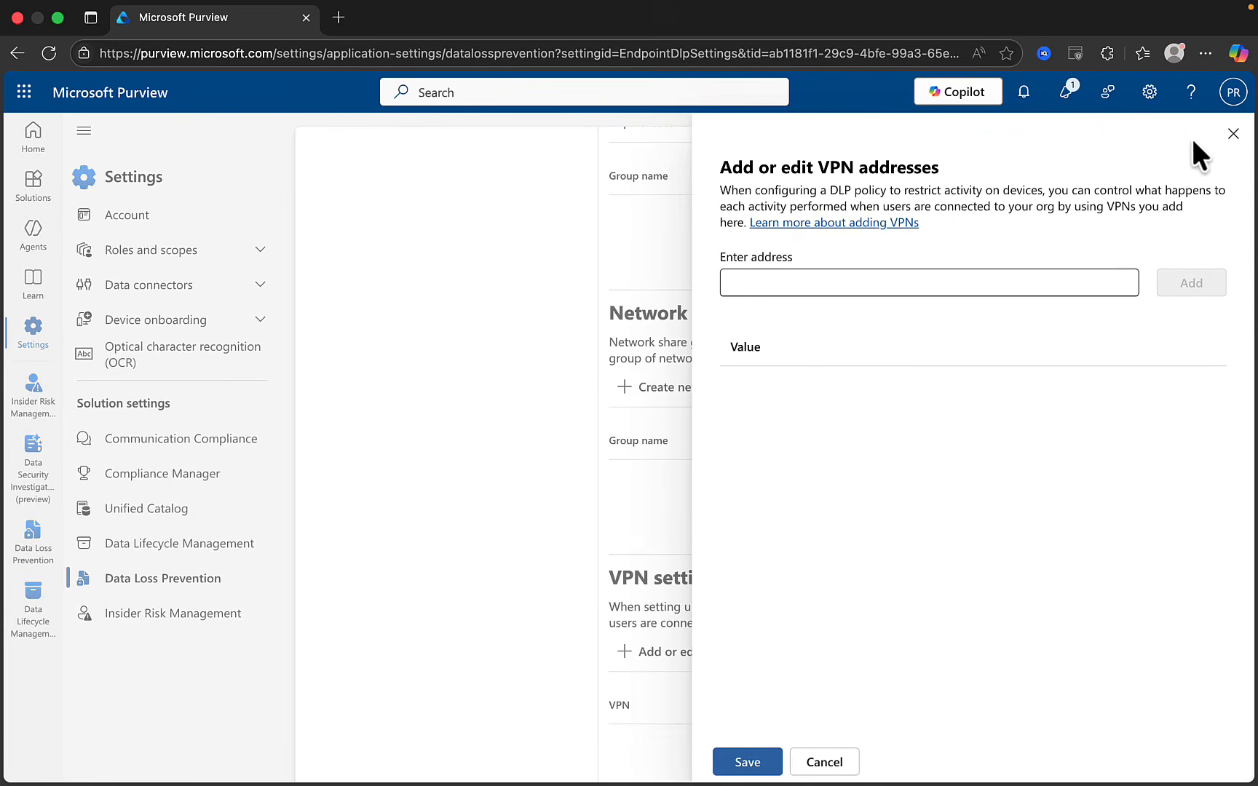
pyautogui.click(1232, 133)
pyautogui.scroll(15, 945, 204)
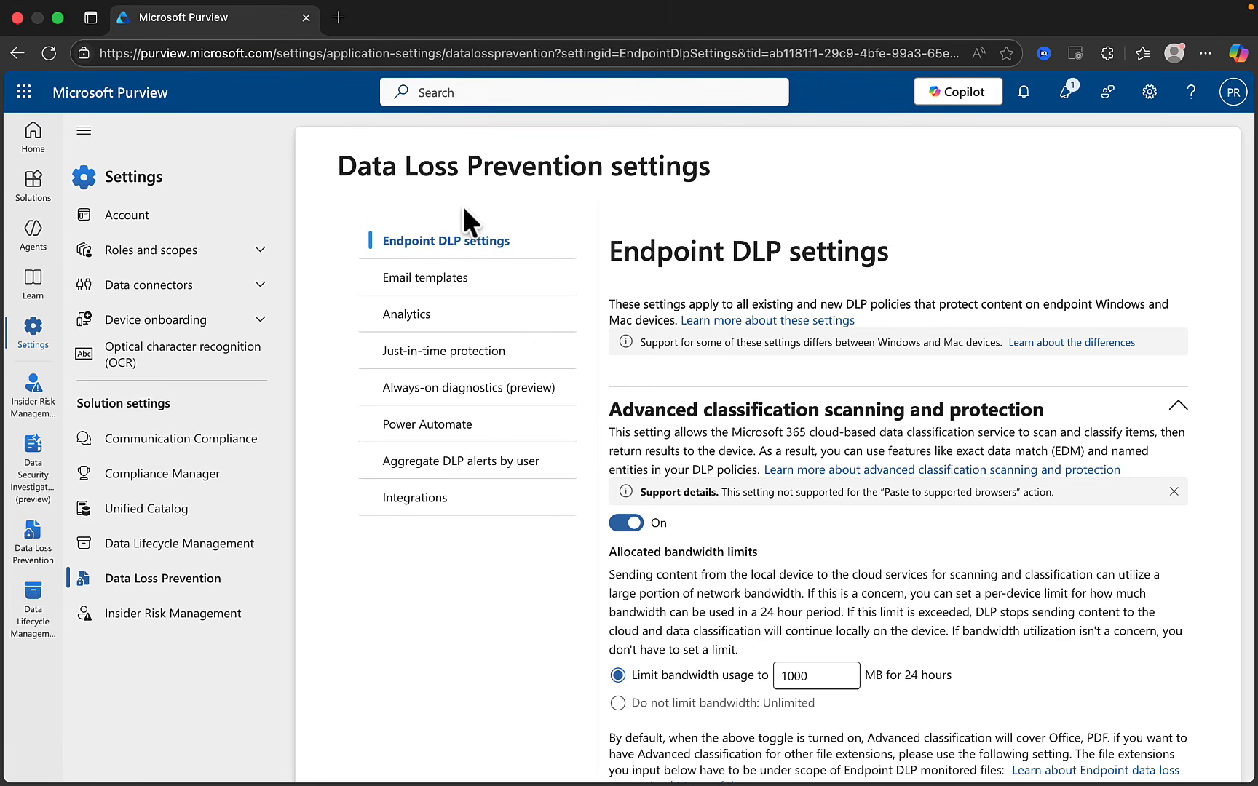
# Open the empty Email templates page, start a new email template, then cancel it unsaved
pyautogui.click(420, 284)
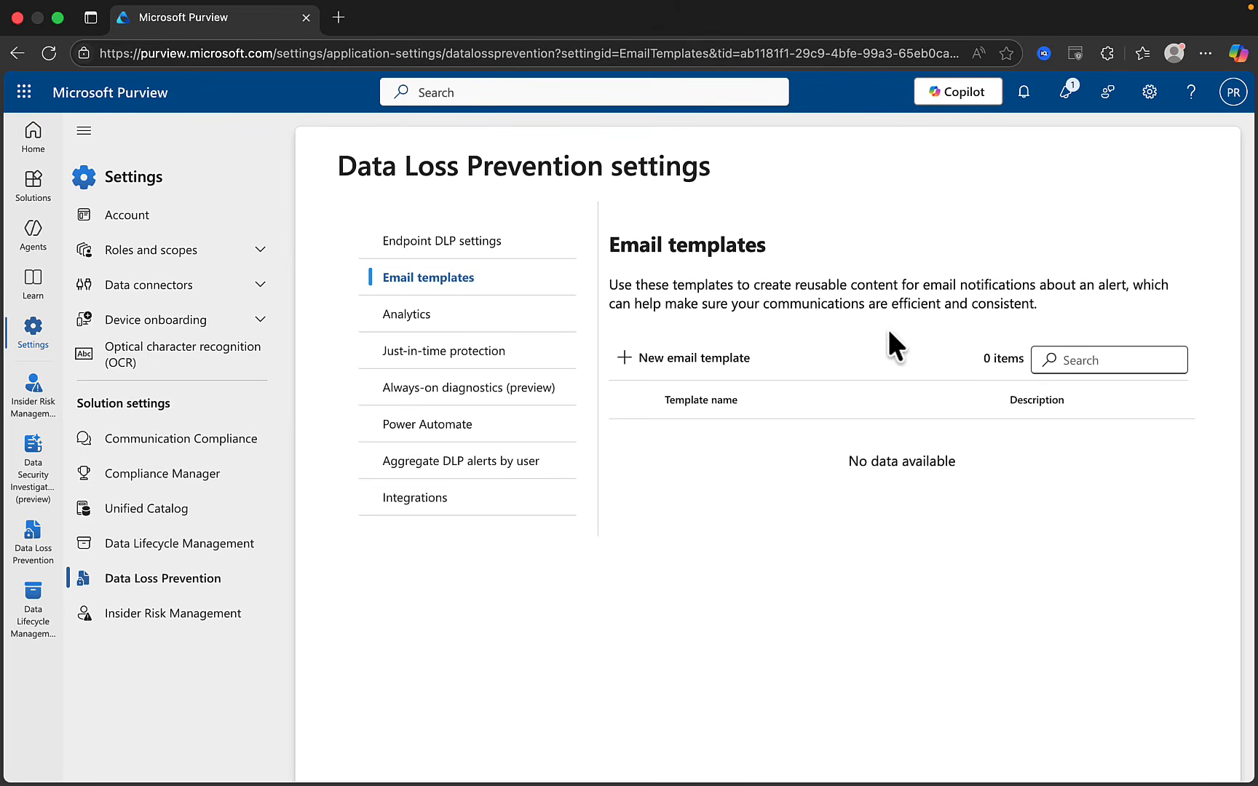
pyautogui.click(635, 362)
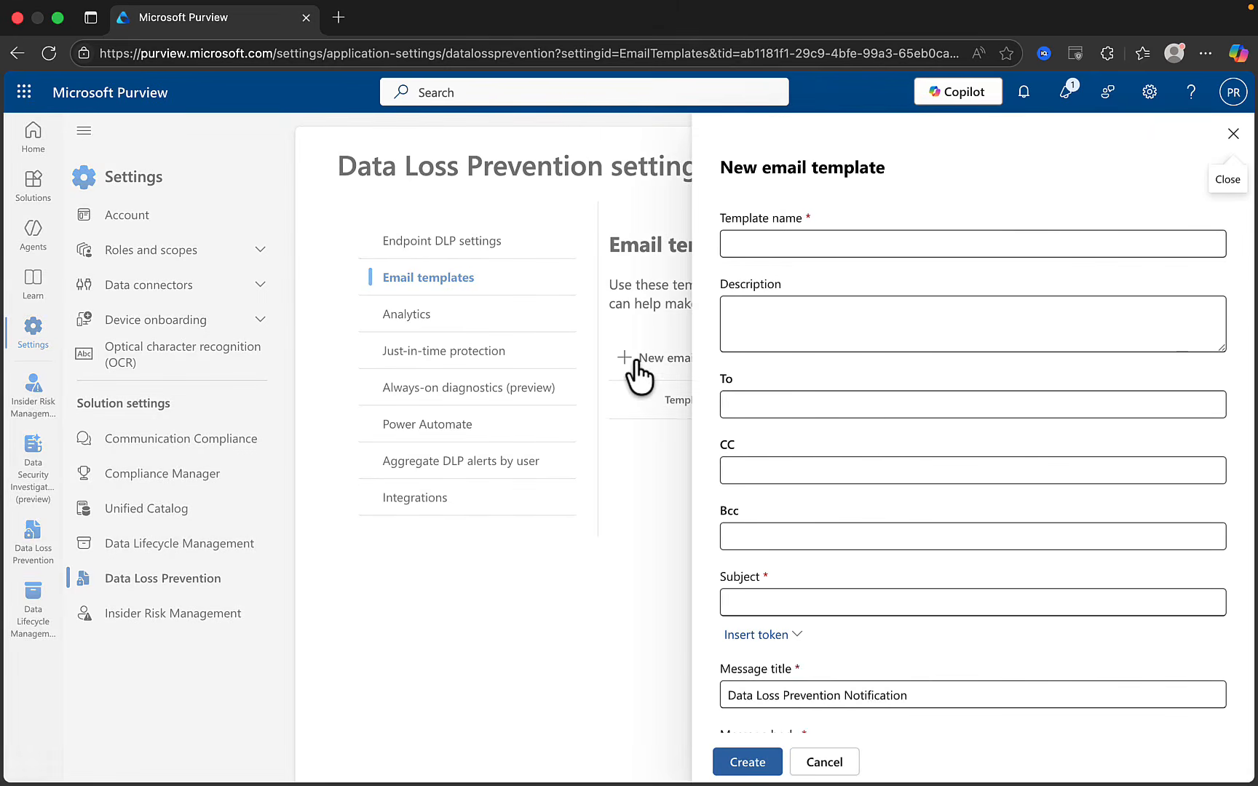
pyautogui.scroll(-5, 794, 368)
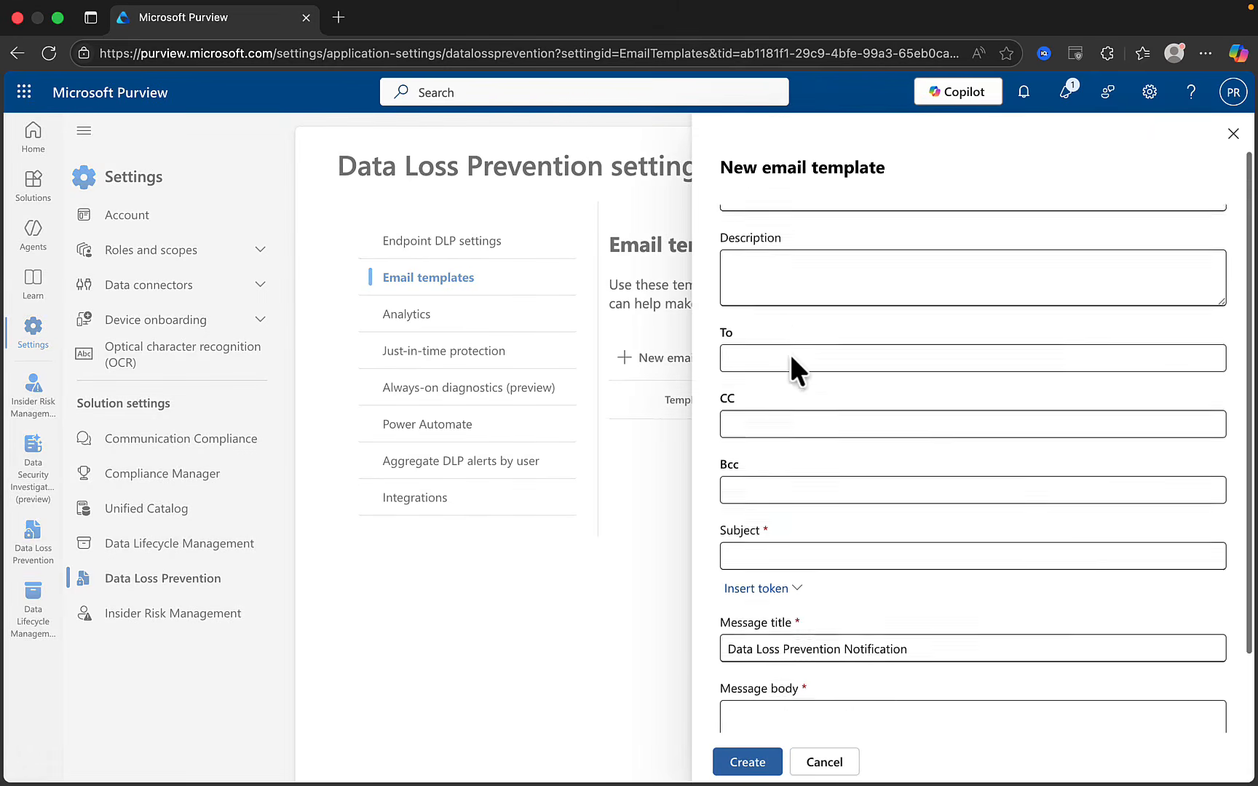
pyautogui.scroll(2, 789, 357)
pyautogui.scroll(-3, 774, 369)
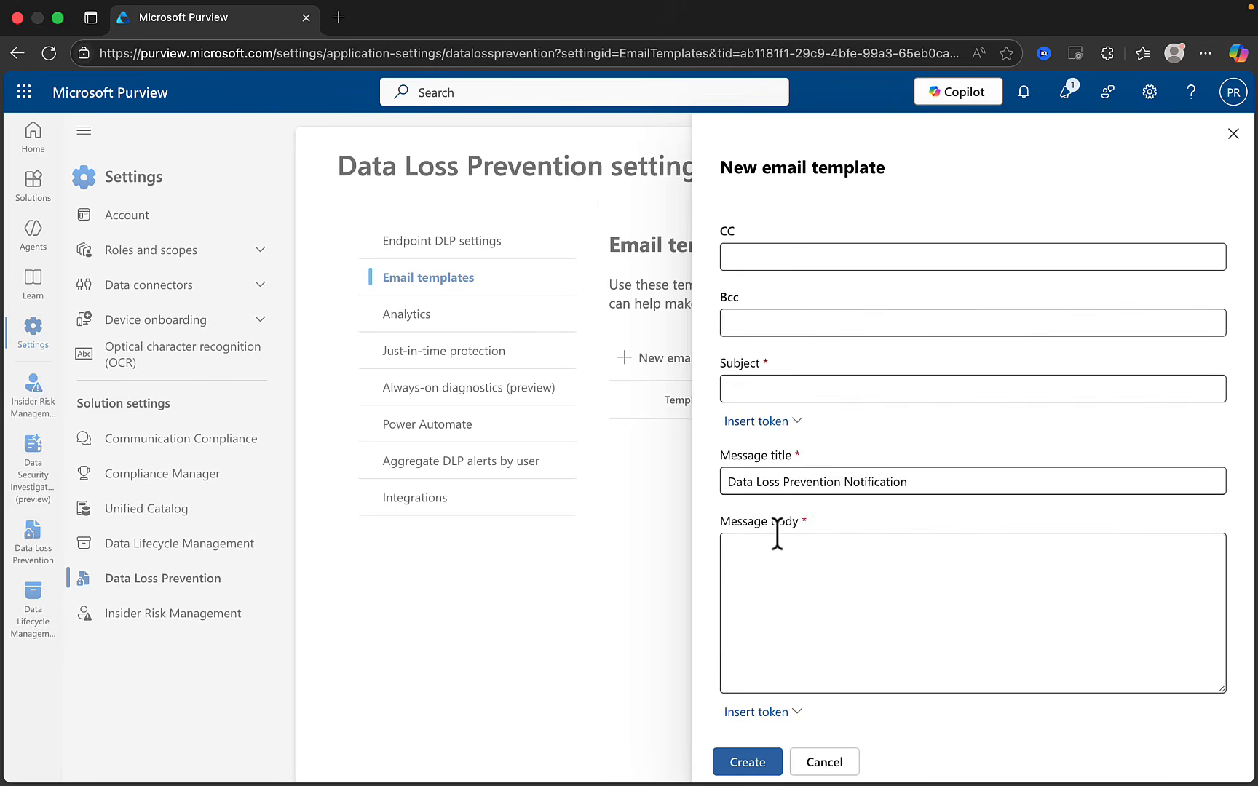
pyautogui.click(824, 763)
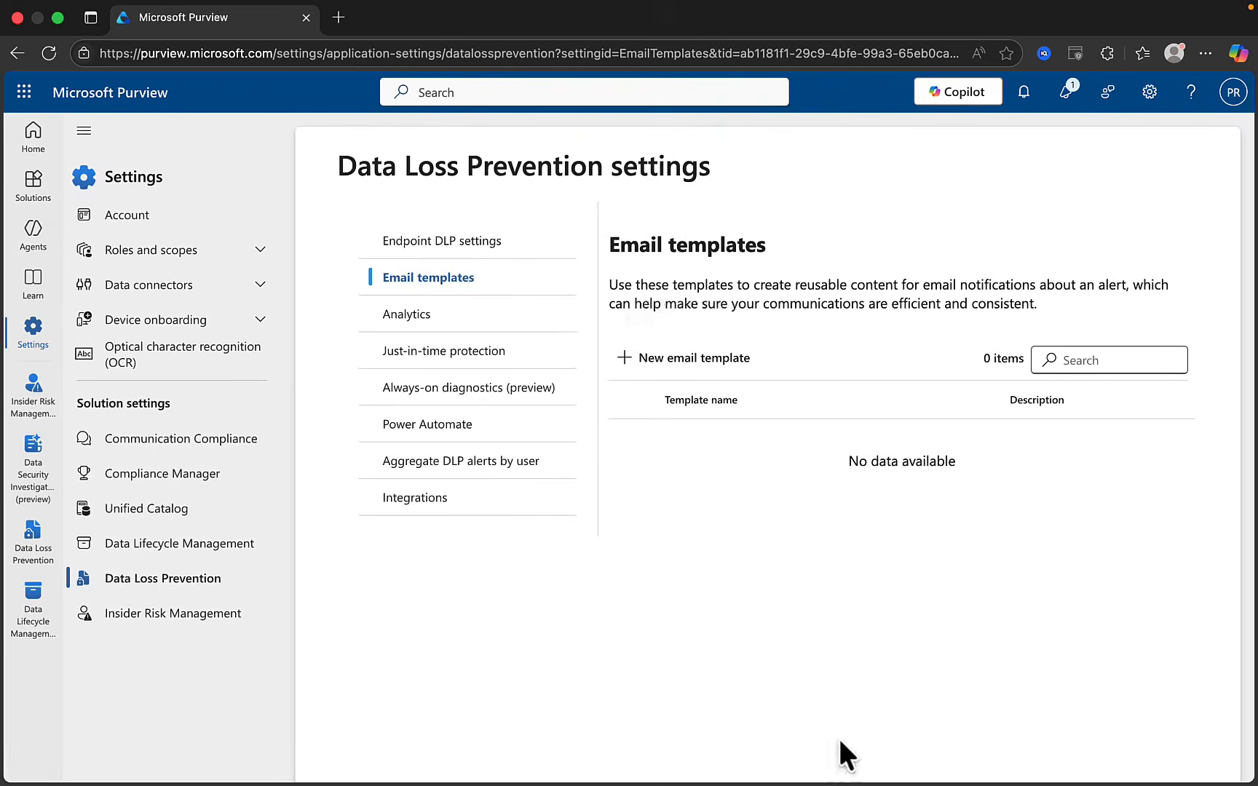
pyautogui.click(447, 331)
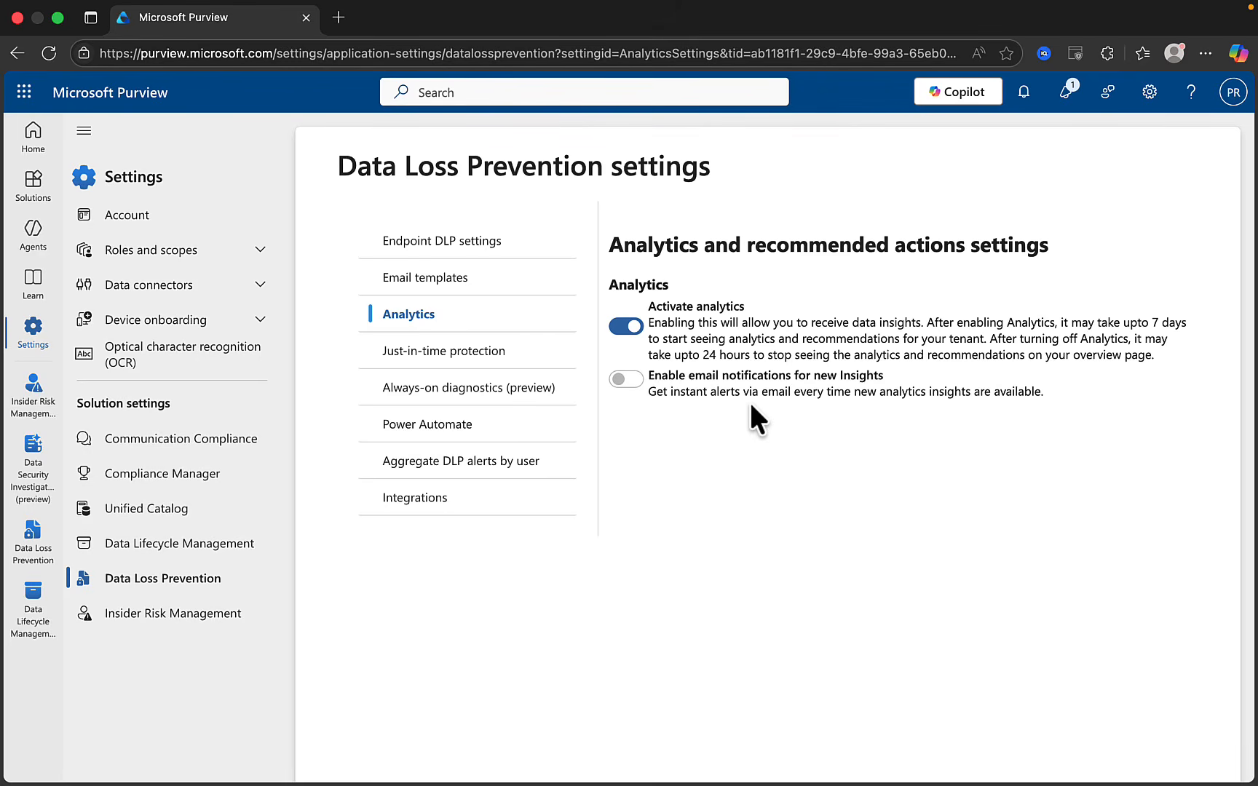
# Show Just-in-time protection settings, monitoring devices for all account or distribution groups
pyautogui.click(420, 362)
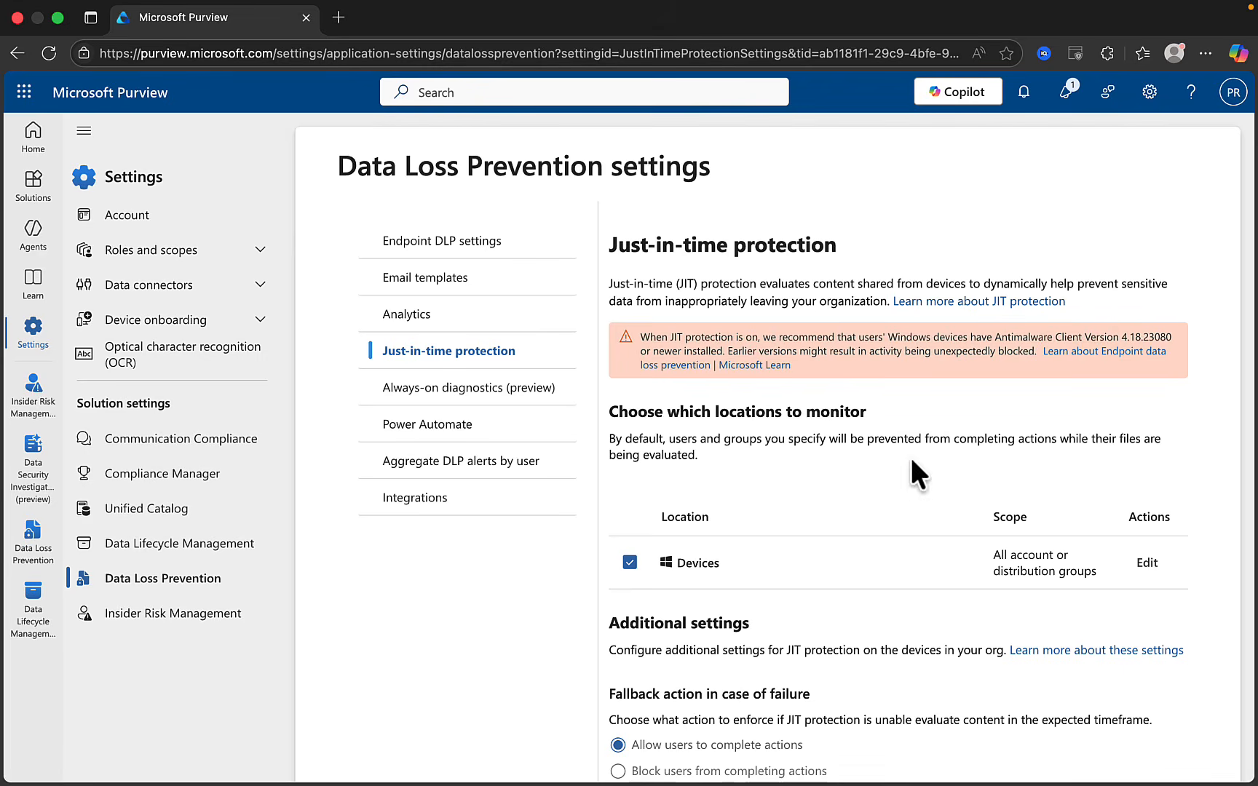
pyautogui.scroll(-2, 910, 455)
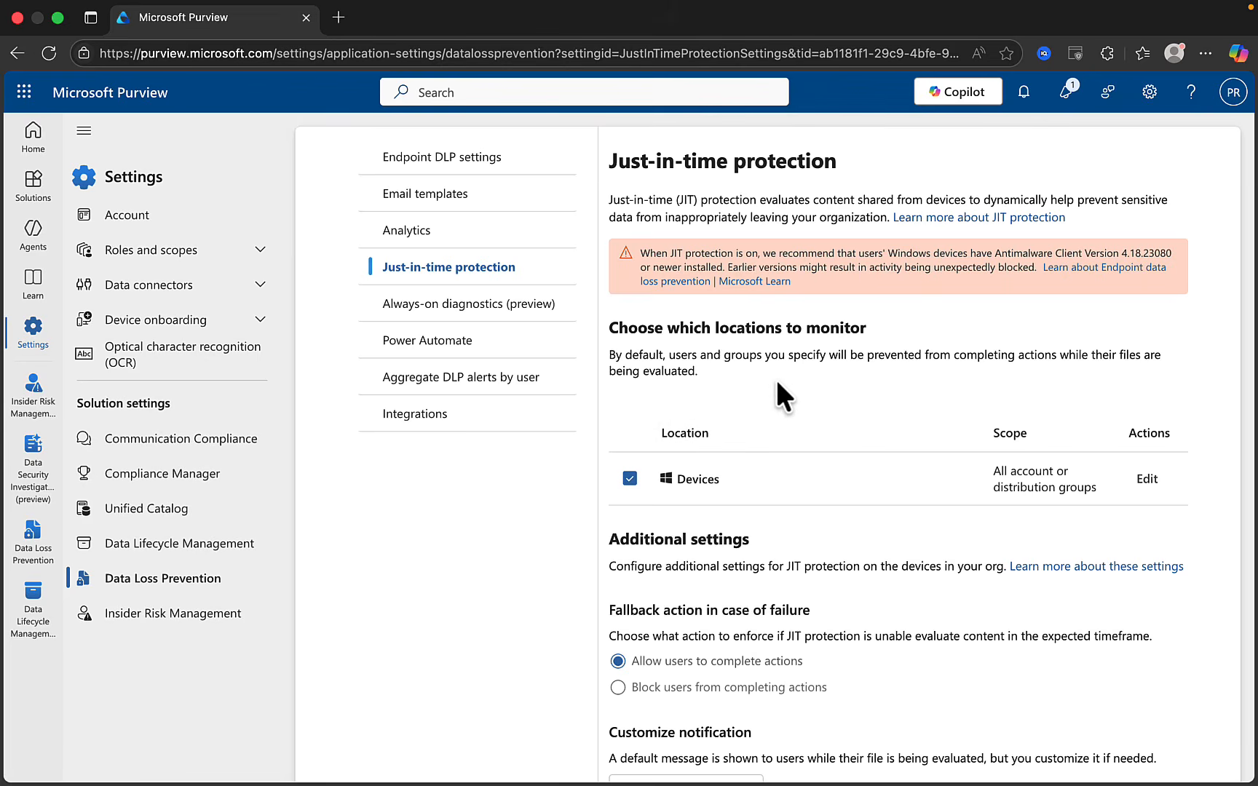
pyautogui.scroll(-5, 771, 397)
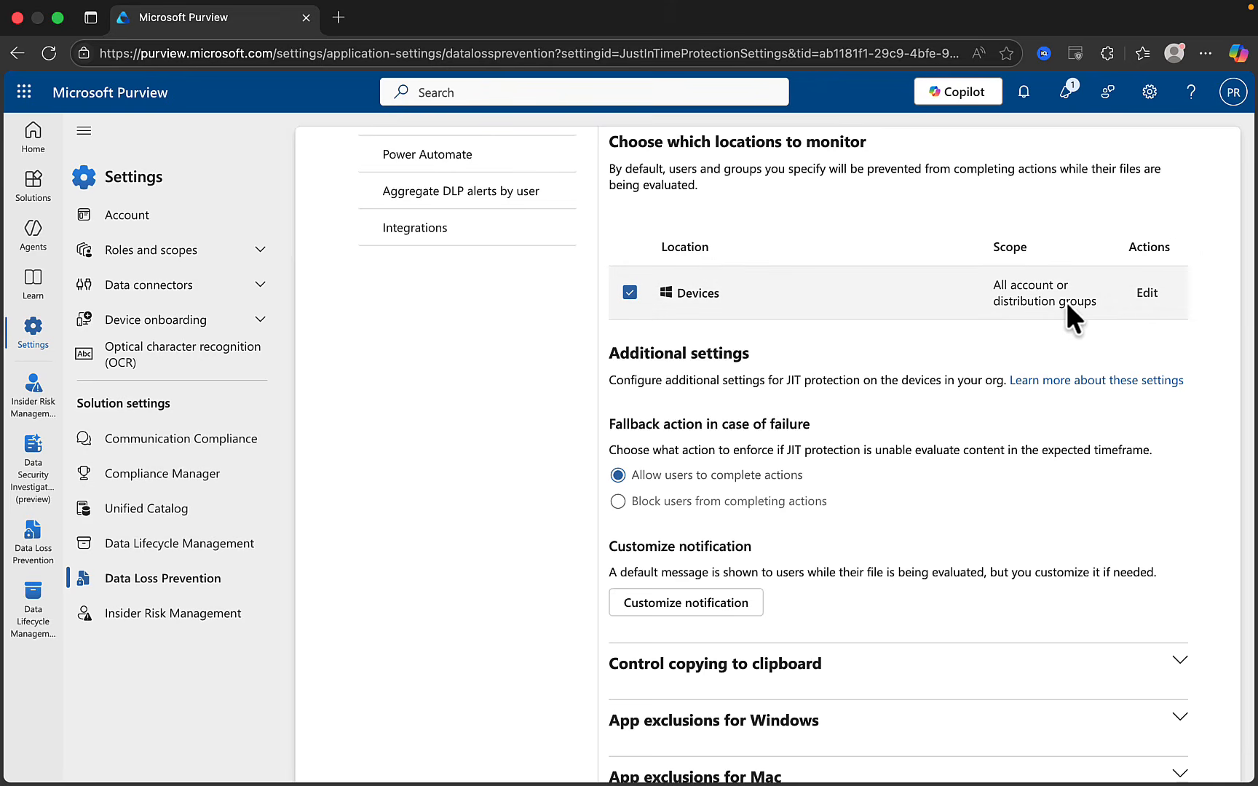
pyautogui.click(1146, 295)
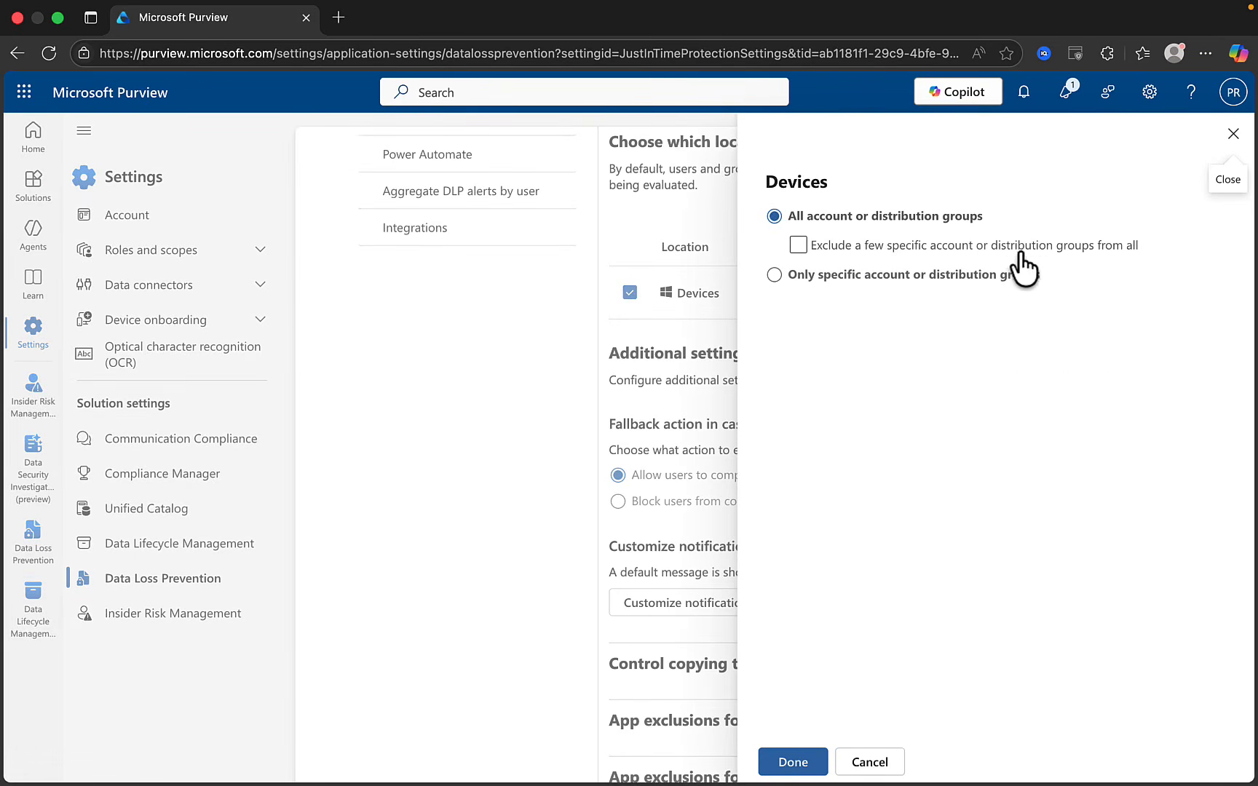
pyautogui.click(774, 276)
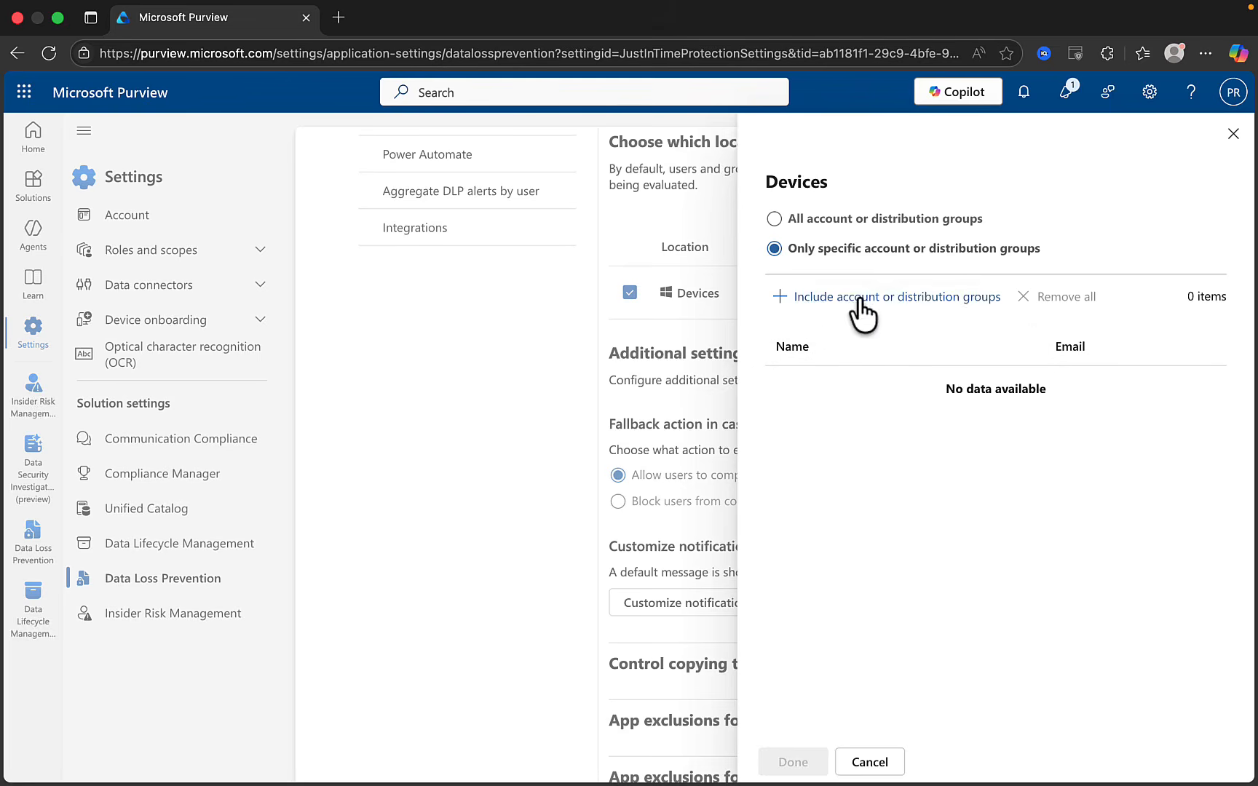
pyautogui.click(1232, 136)
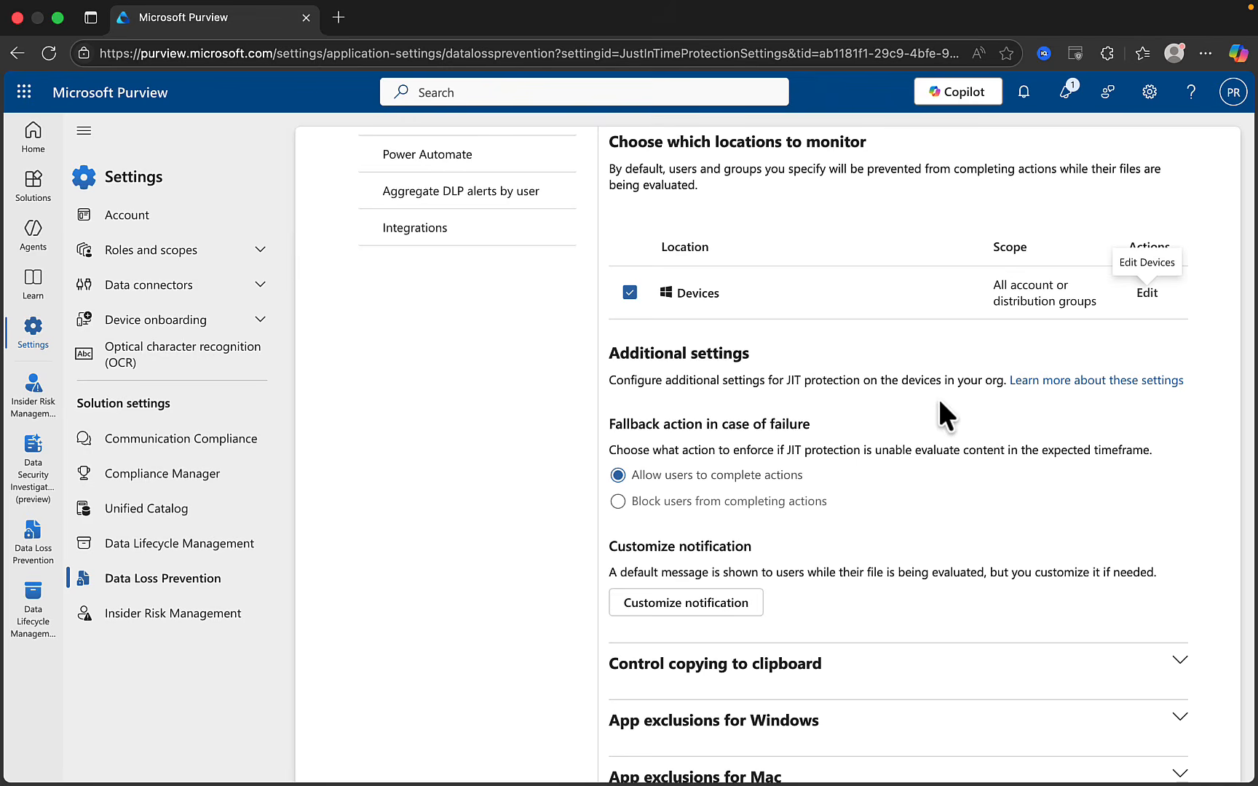
pyautogui.scroll(-5, 939, 401)
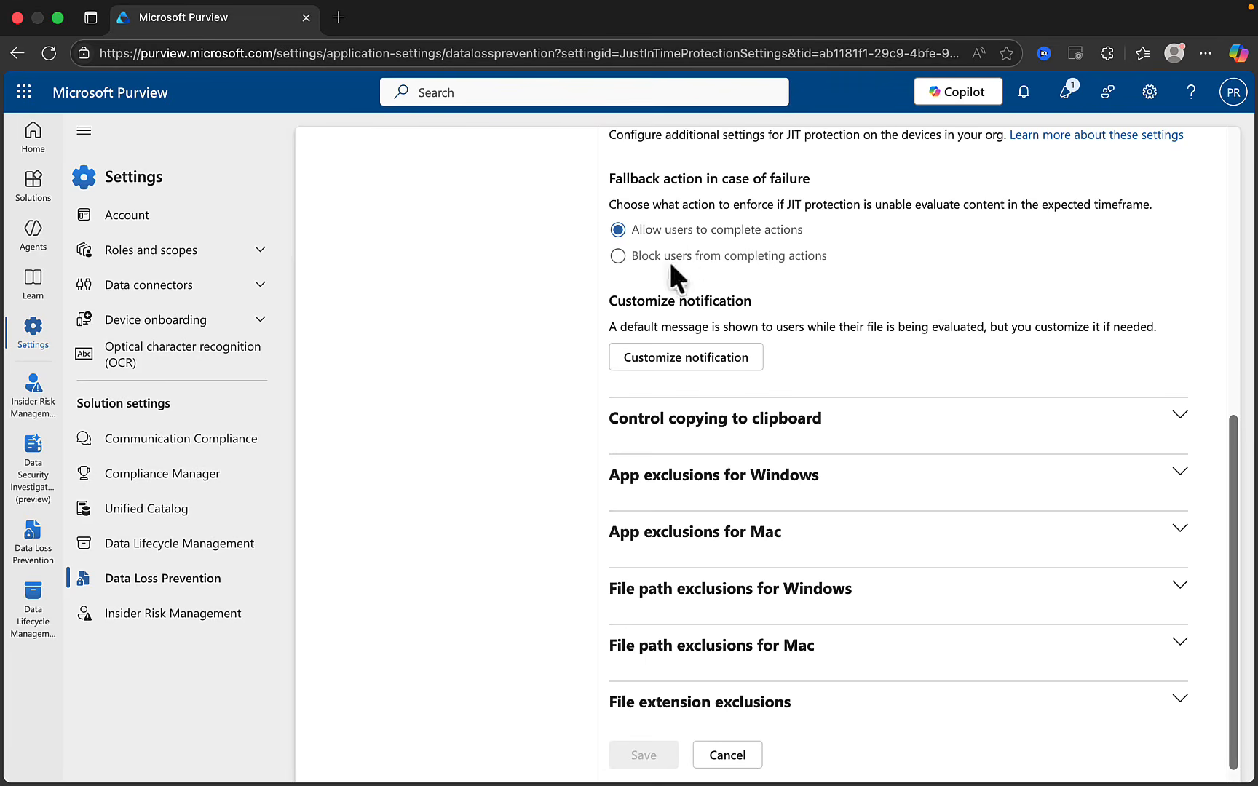
# Switch the fallback to Block and back to Allow, then expand the unrestricted clipboard copying options
pyautogui.click(631, 256)
pyautogui.click(618, 230)
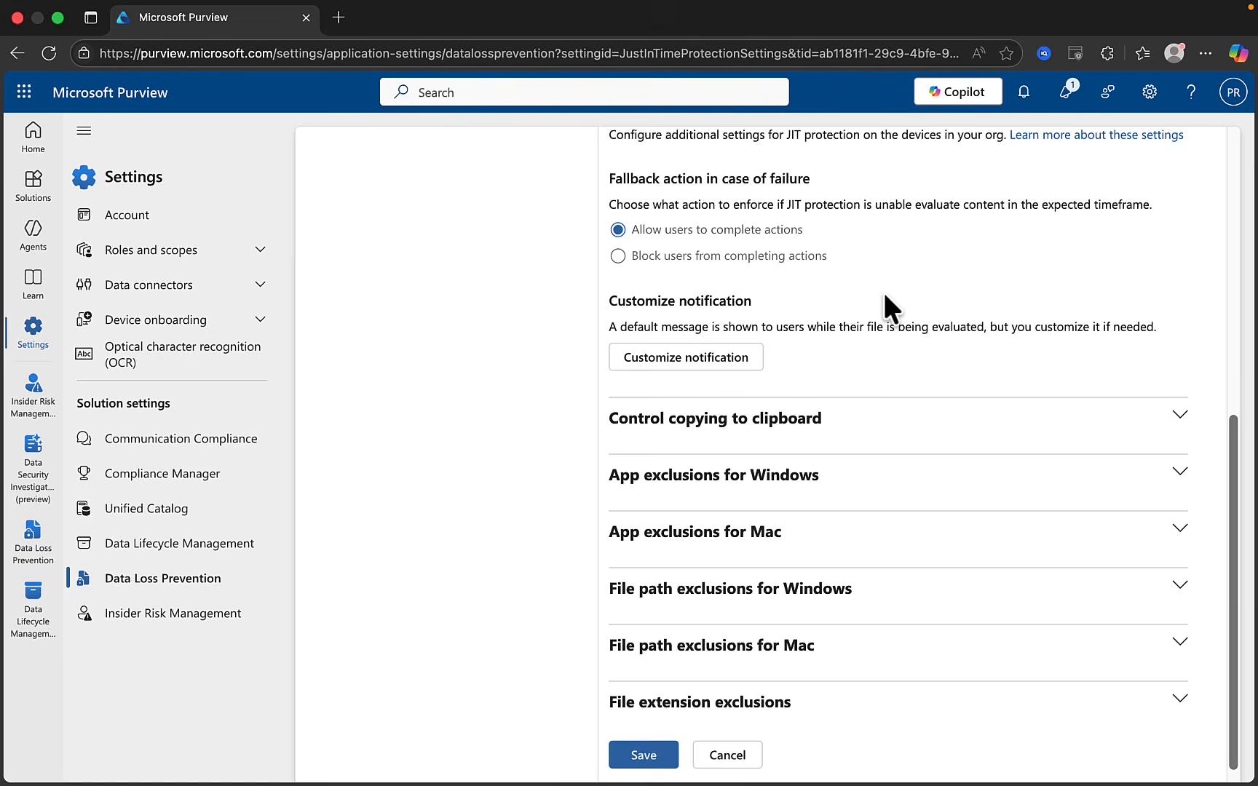
pyautogui.scroll(-1, 937, 371)
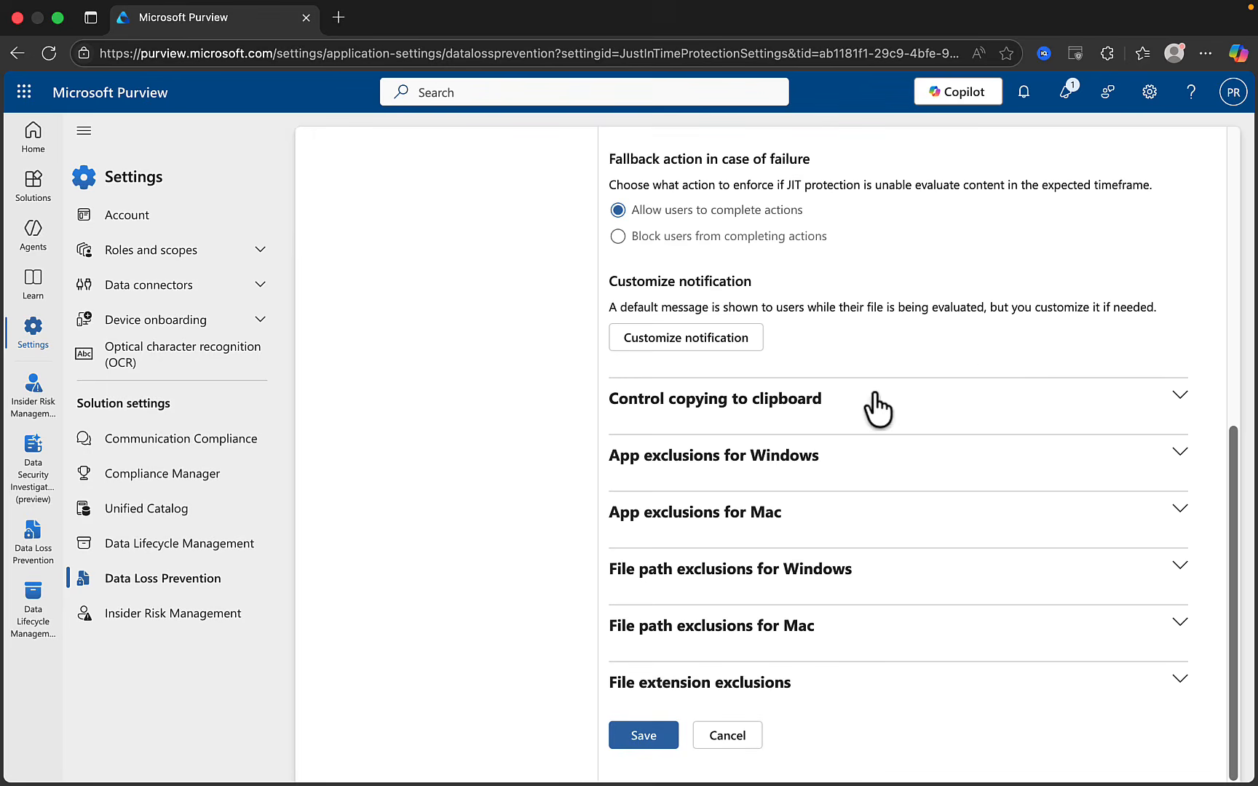
pyautogui.click(970, 399)
pyautogui.scroll(-2, 970, 399)
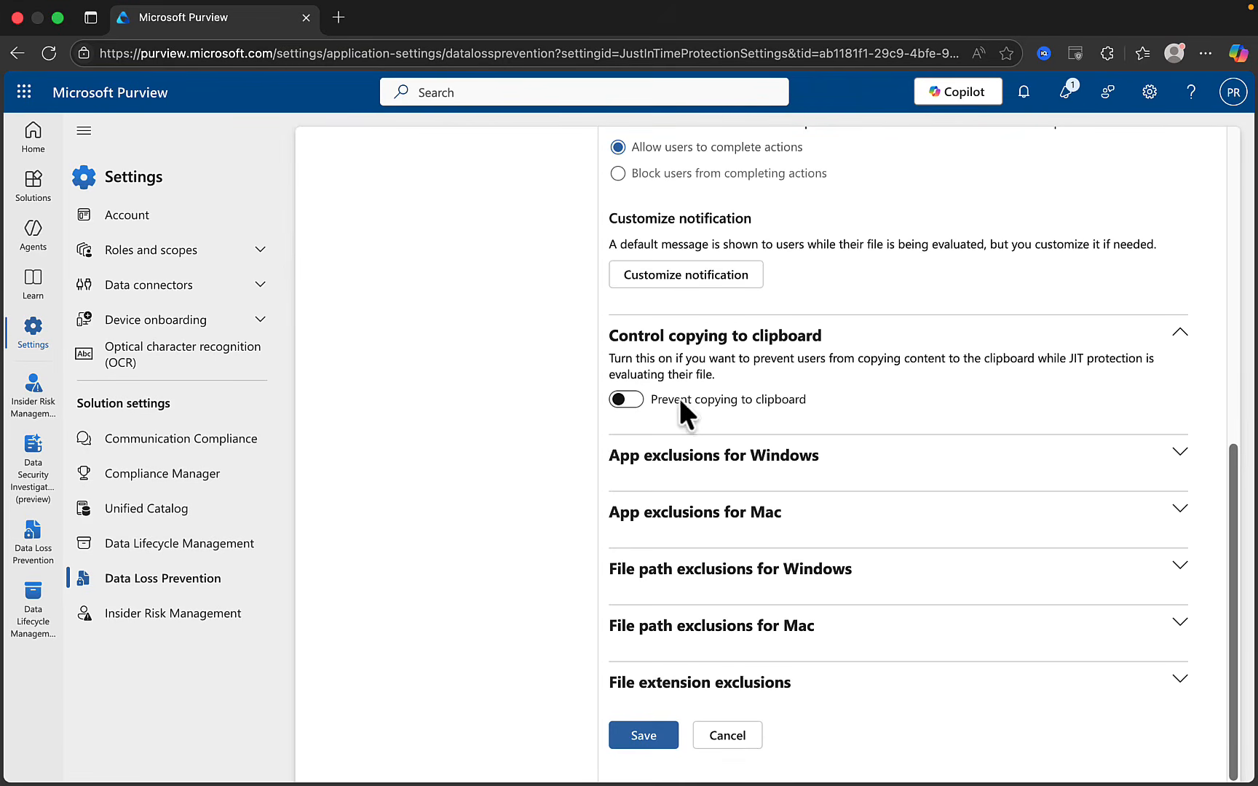
# Expand the Windows and Mac app, file path, and file extension exclusion sections, each empty
pyautogui.click(783, 470)
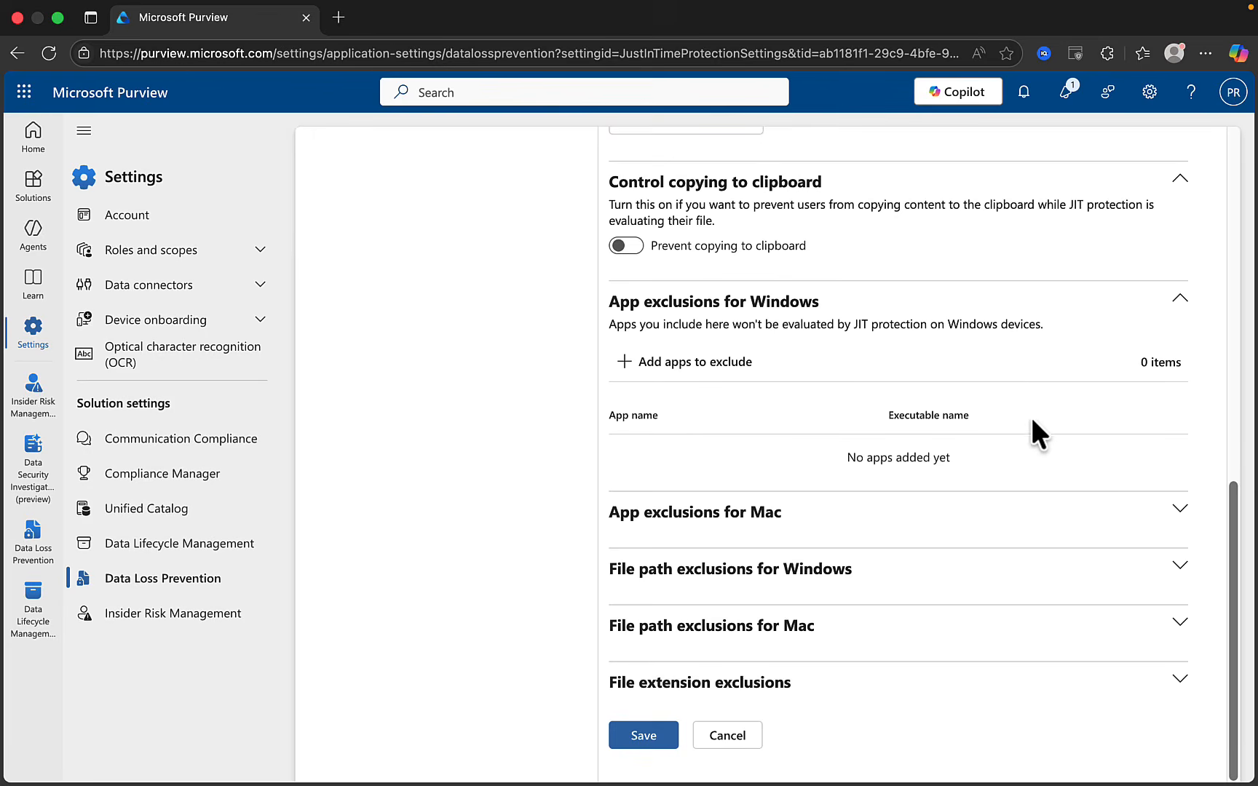
pyautogui.click(1148, 513)
pyautogui.scroll(-3, 1157, 531)
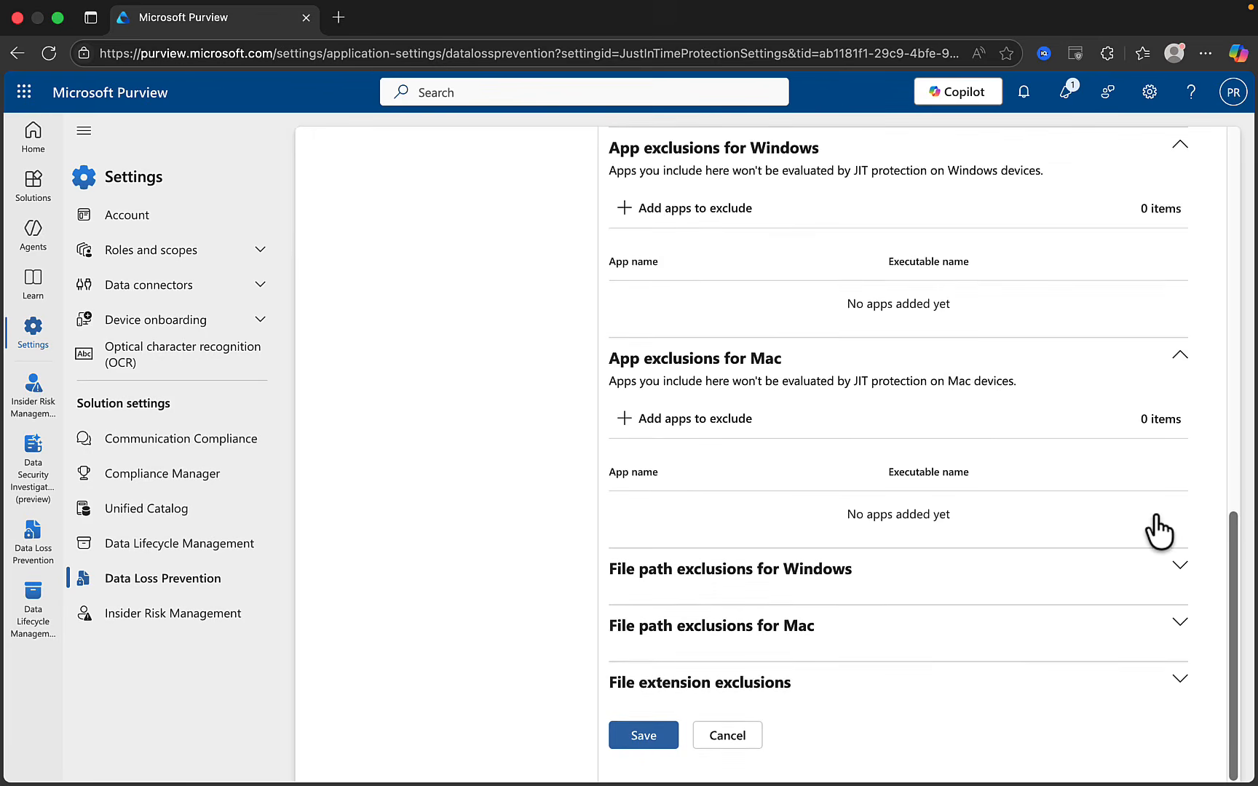
pyautogui.click(926, 570)
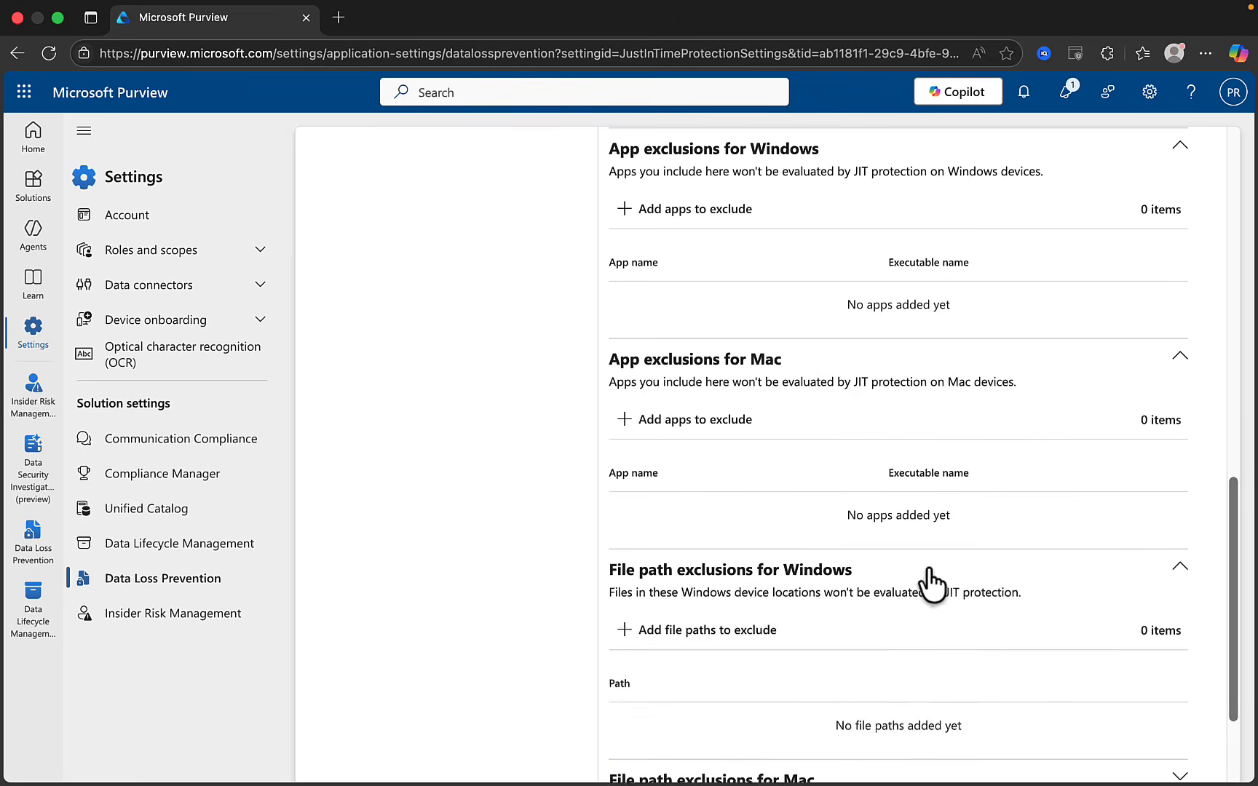
pyautogui.scroll(-3, 932, 582)
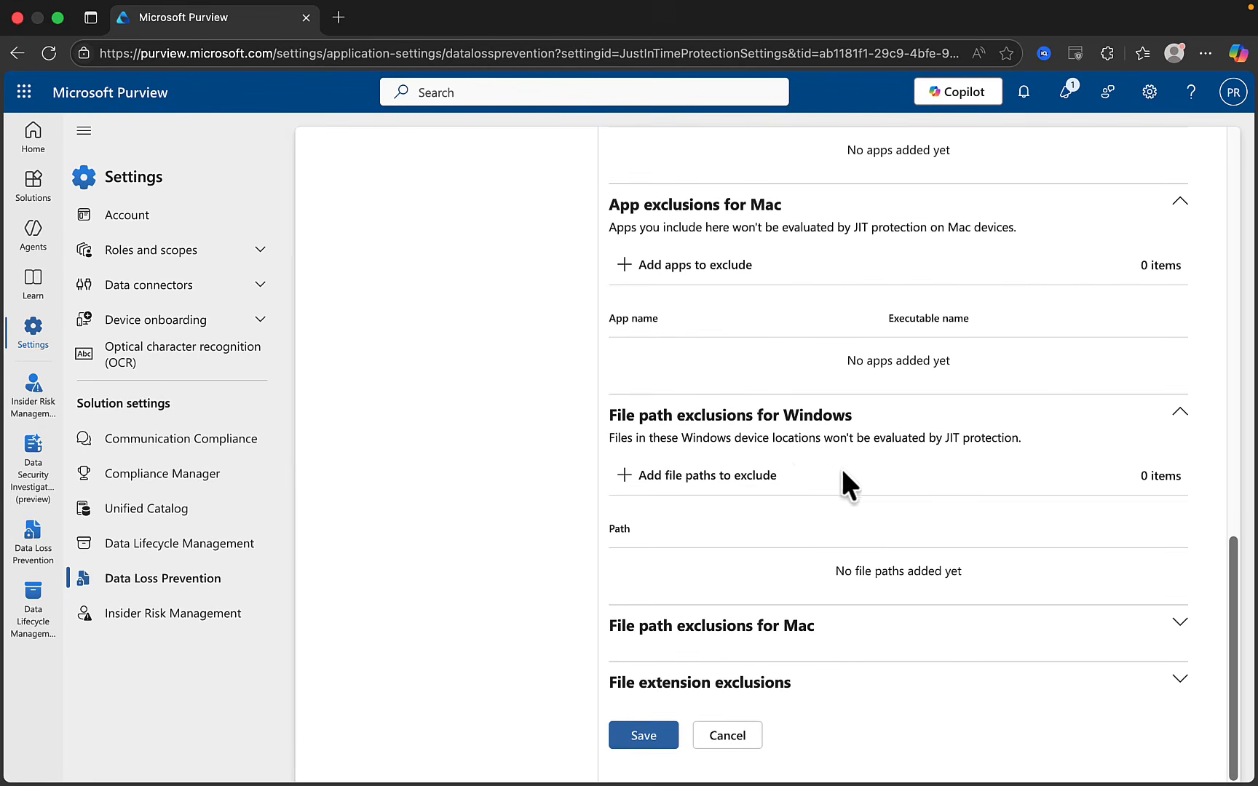
pyautogui.click(876, 647)
pyautogui.scroll(-3, 881, 633)
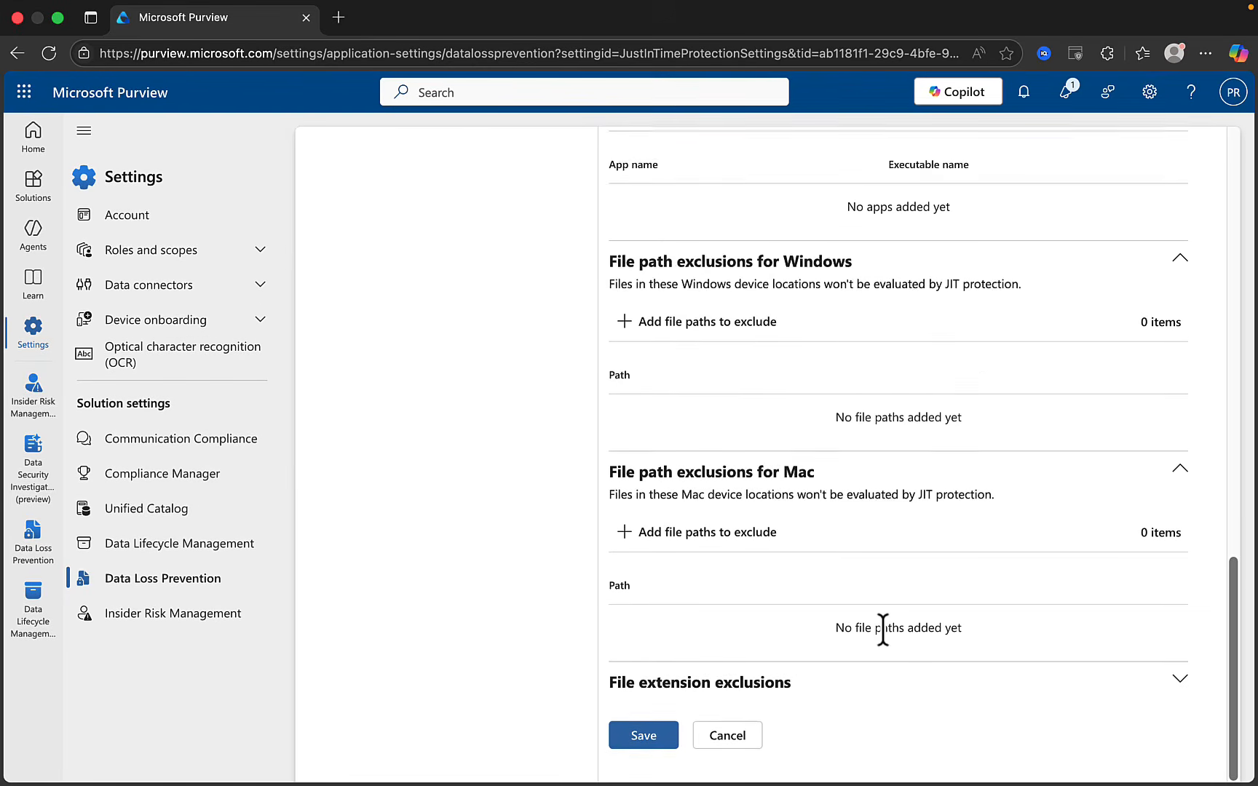
pyautogui.click(1081, 698)
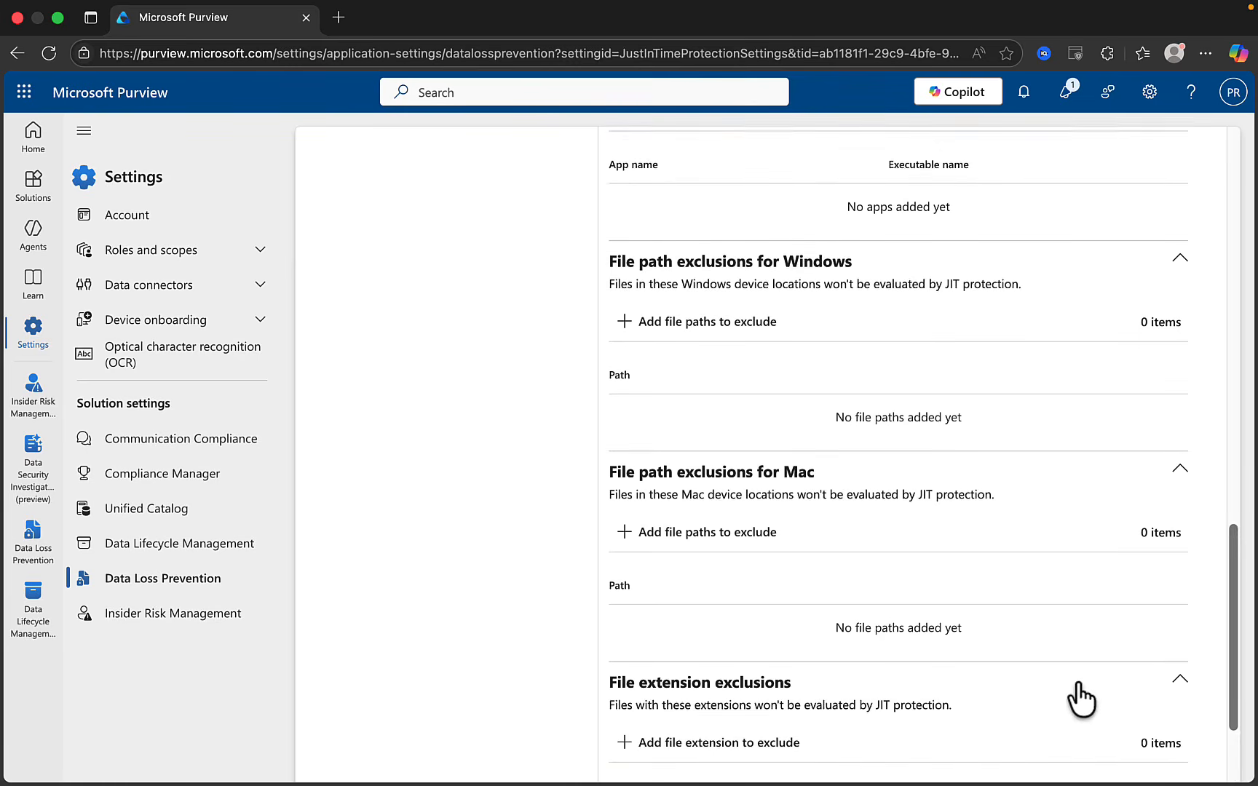
pyautogui.scroll(-3, 1080, 692)
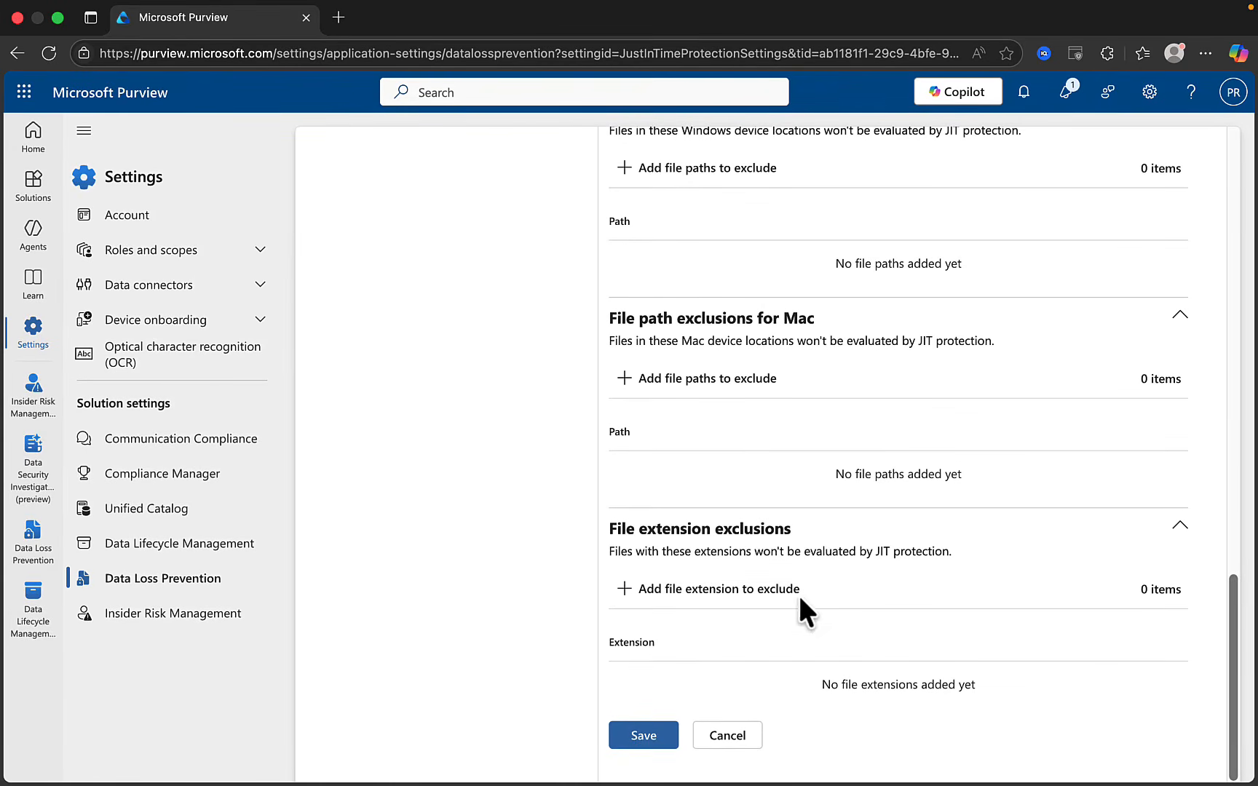
pyautogui.scroll(15, 828, 566)
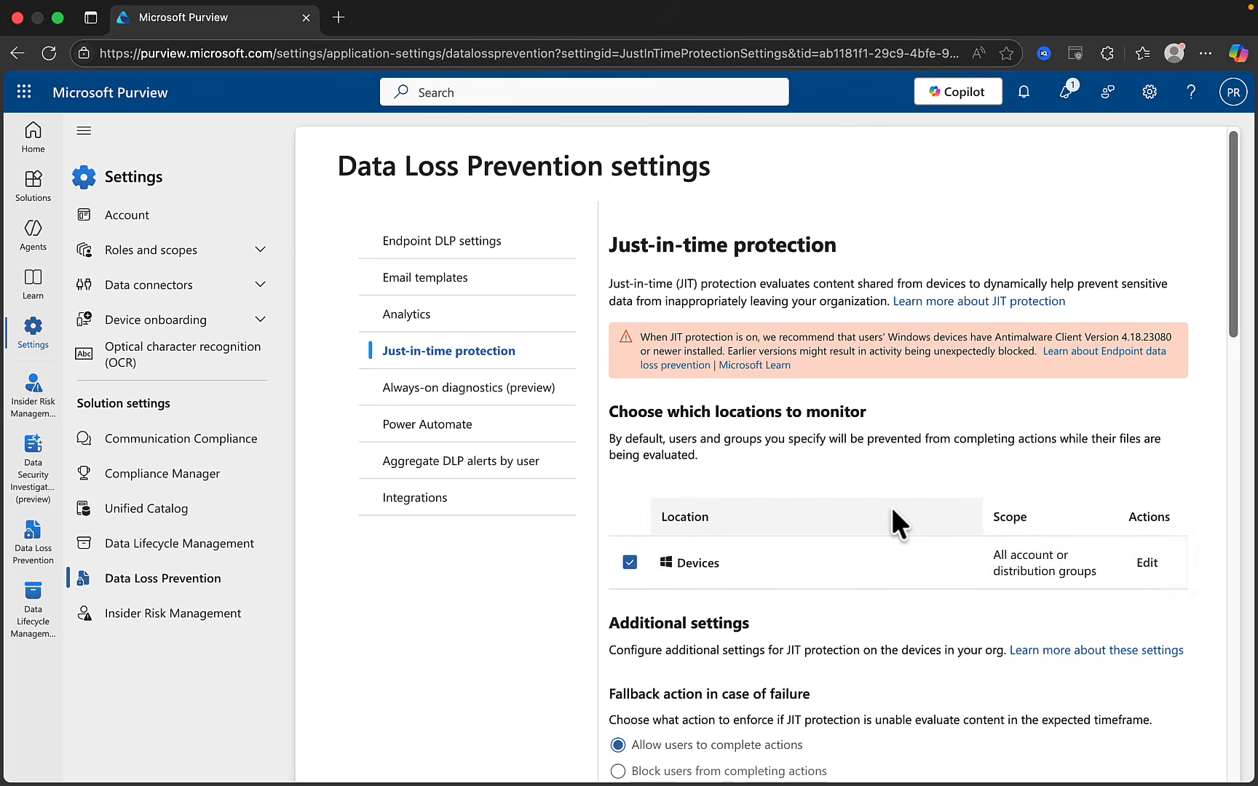
# Turn Always-on diagnostics On with a 90-day cache storage period, then cancel the changes
pyautogui.click(495, 390)
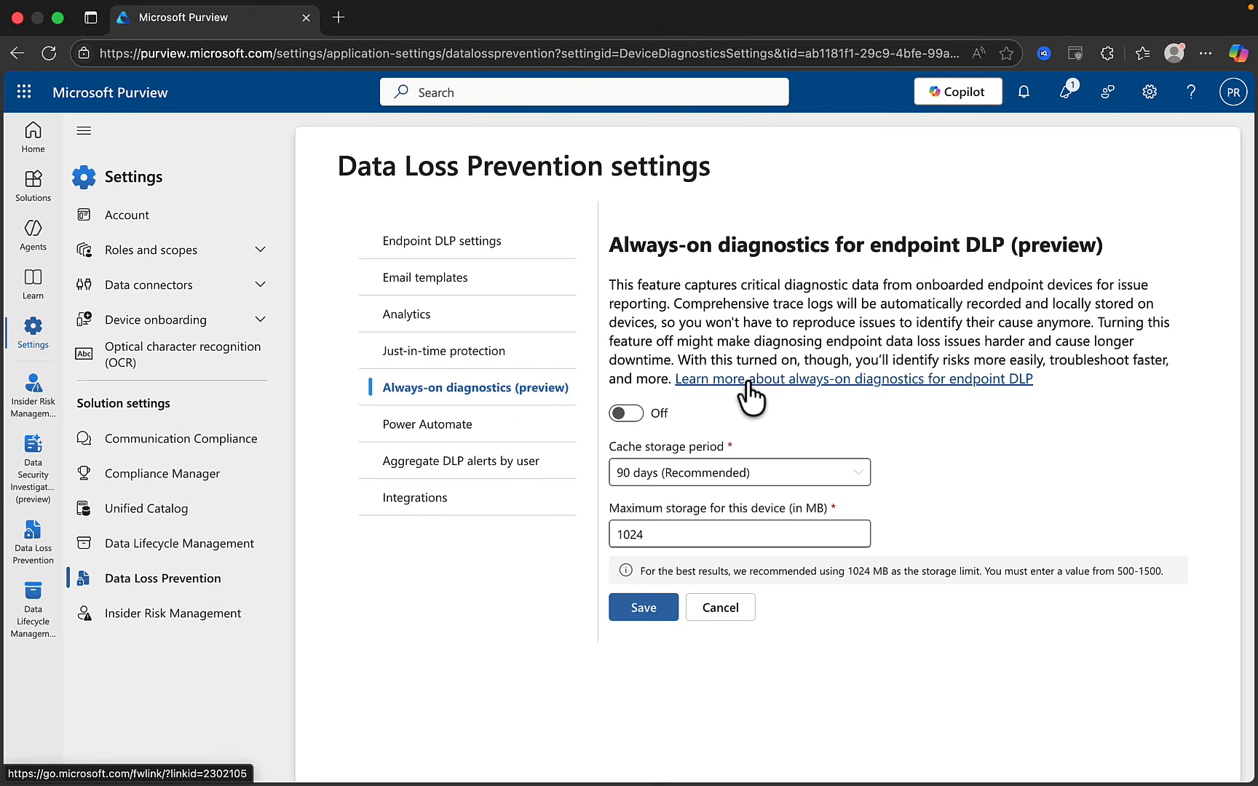
pyautogui.click(634, 416)
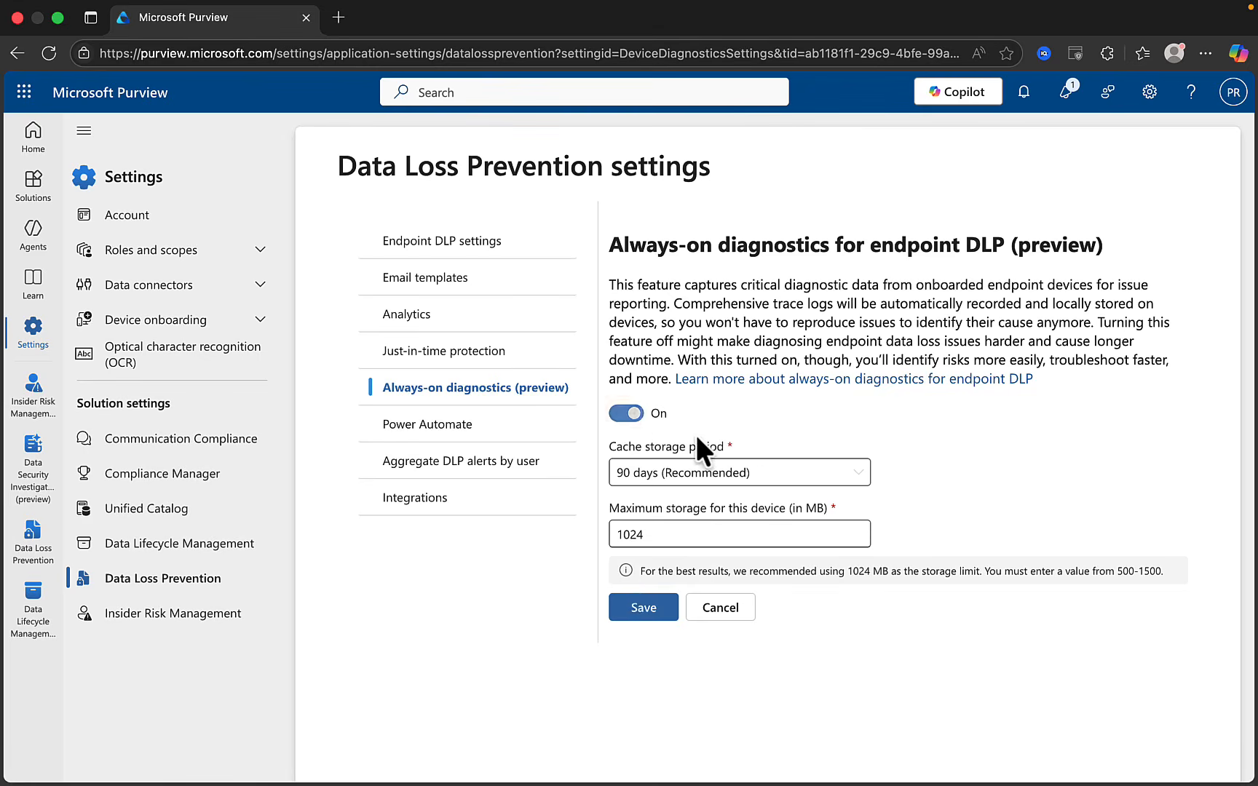
pyautogui.click(801, 481)
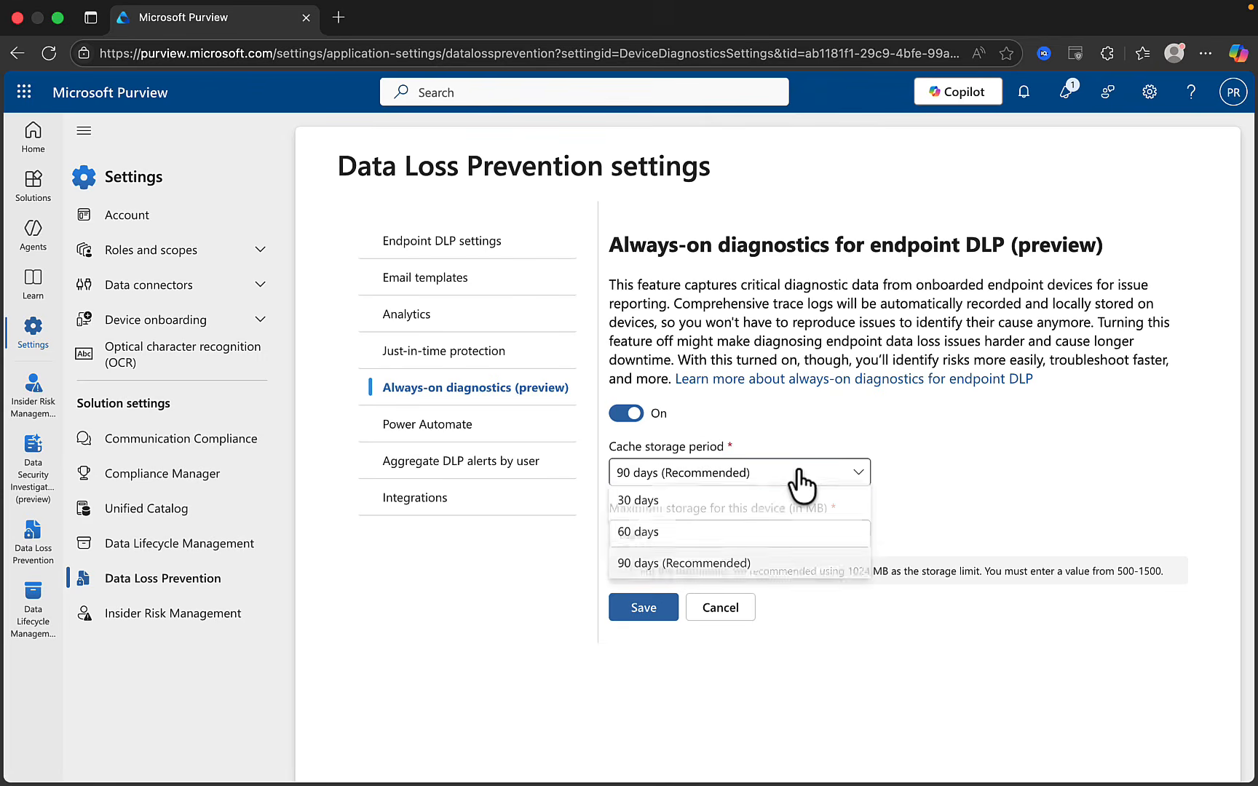
pyautogui.click(1023, 455)
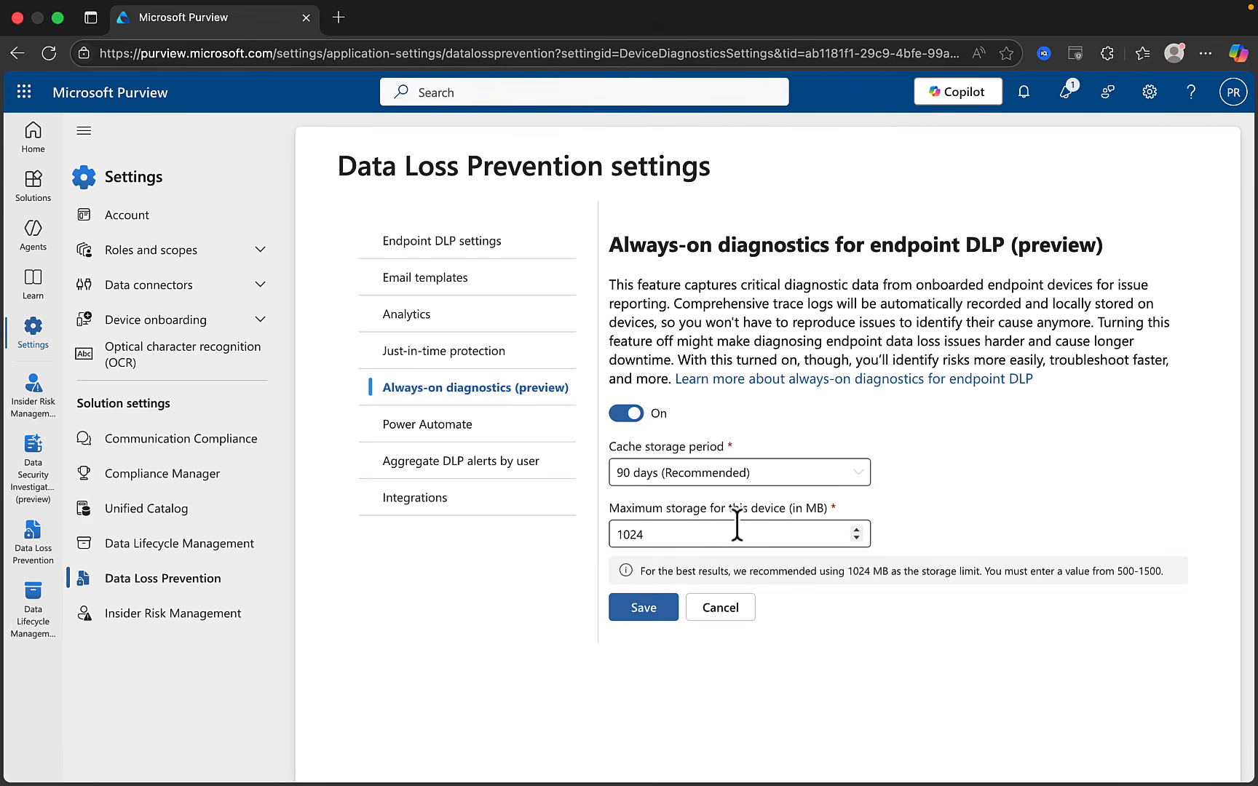
pyautogui.click(728, 609)
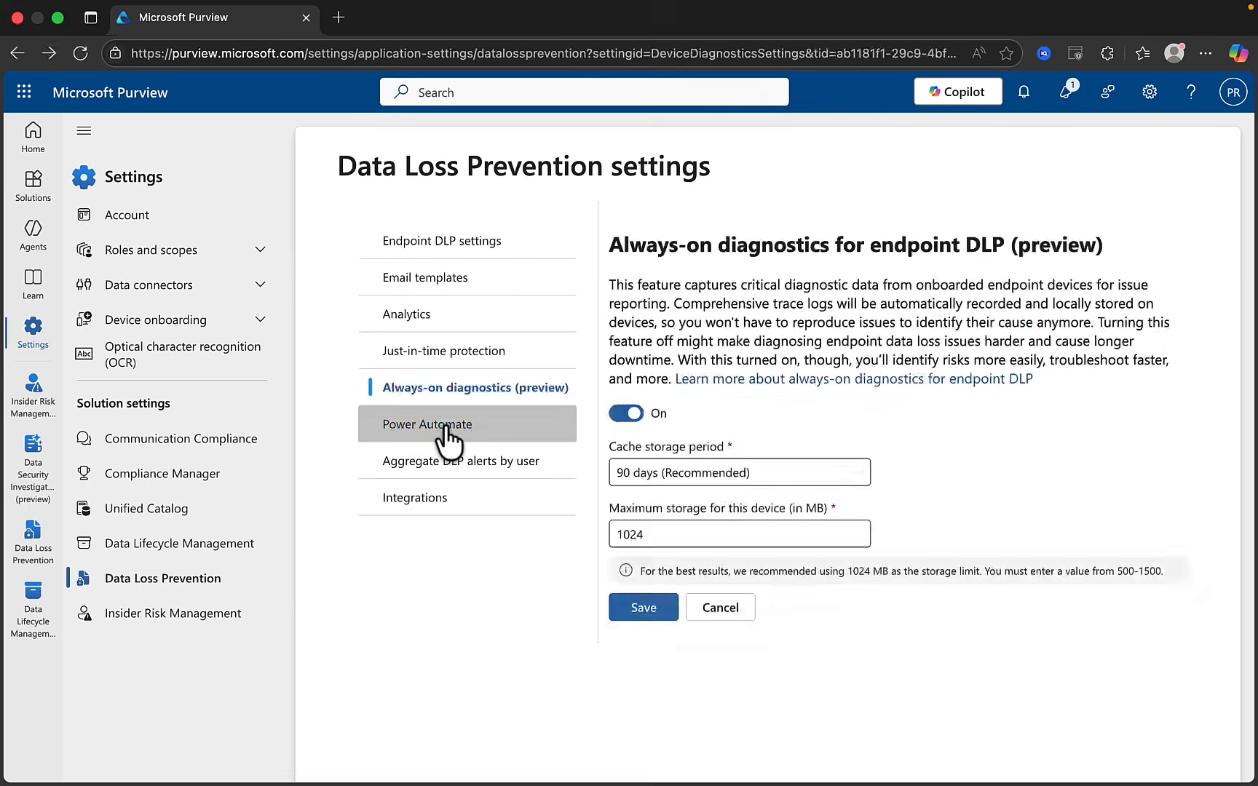
# In Power Automate settings, create a workflow from an existing template, offering Notify Manager - DLP
pyautogui.click(446, 429)
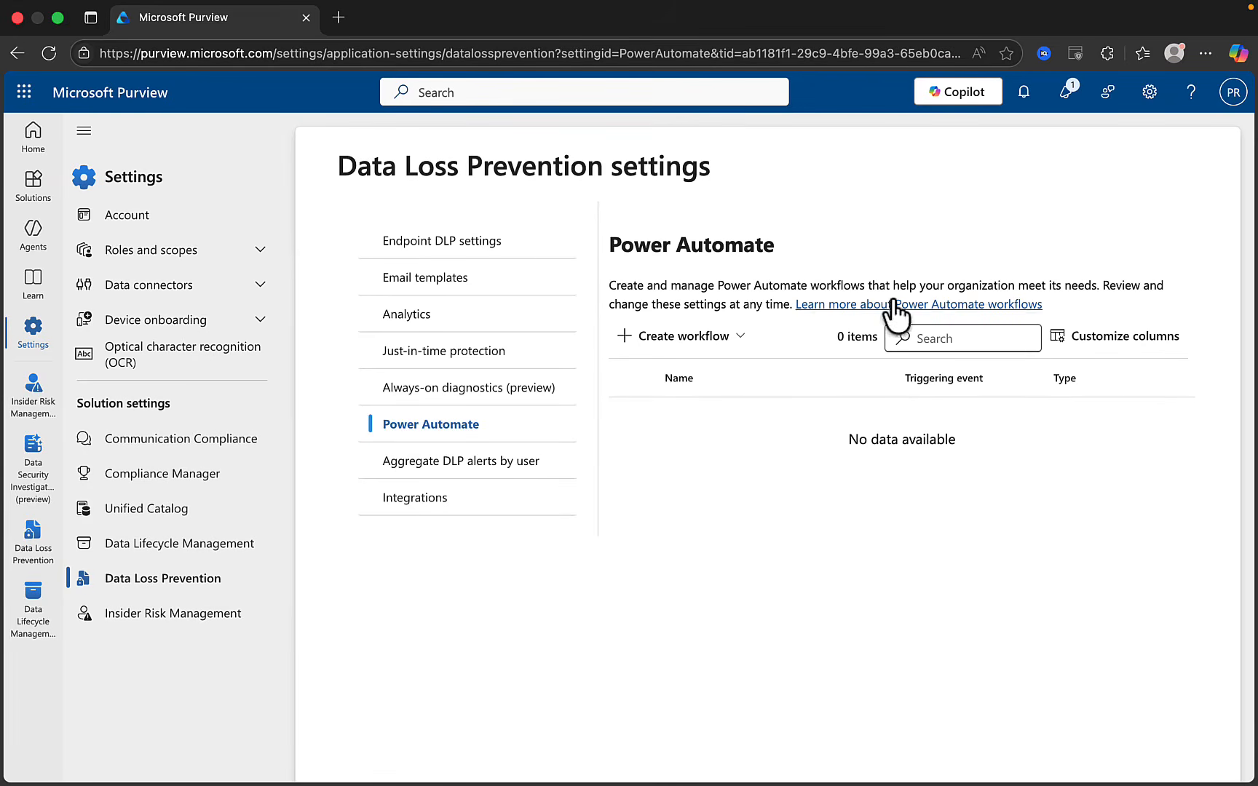
pyautogui.click(722, 335)
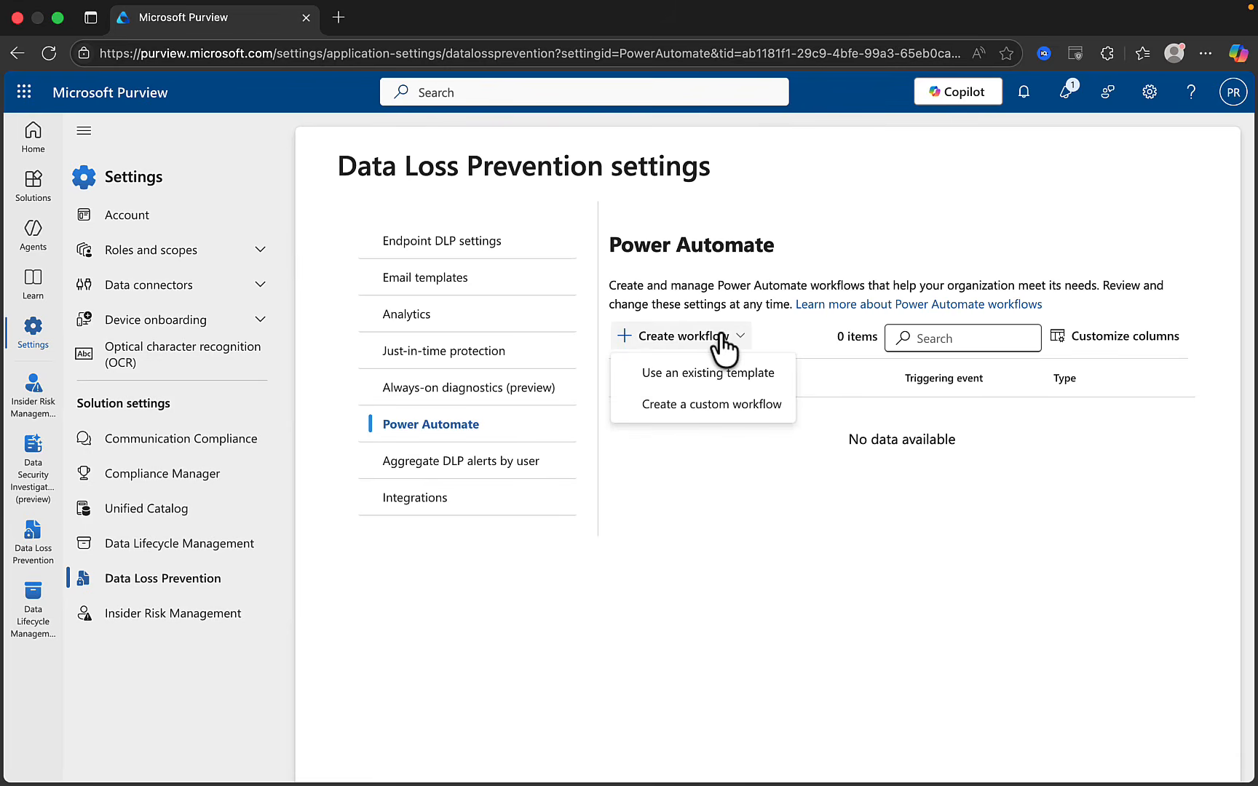
pyautogui.click(698, 373)
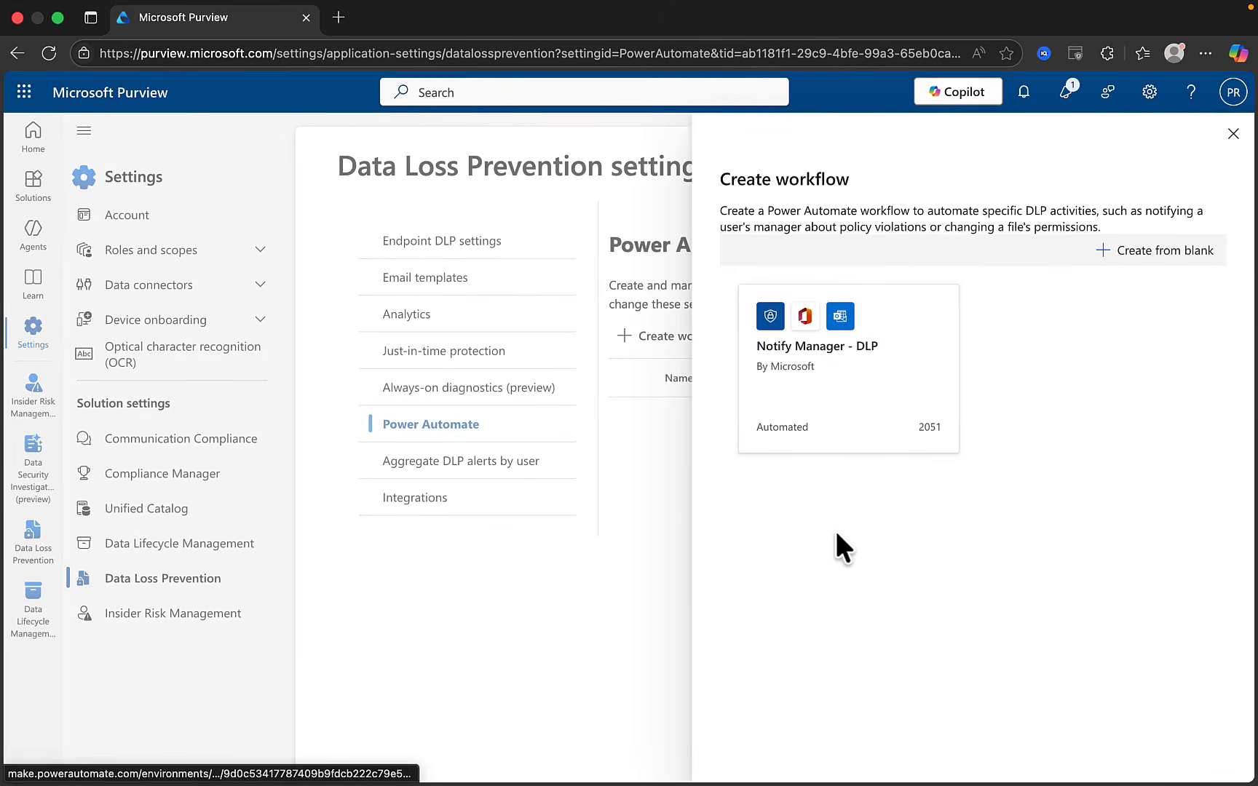
# Review the Notify Manager - DLP flow's steps and close the panel without saving it
pyautogui.click(832, 366)
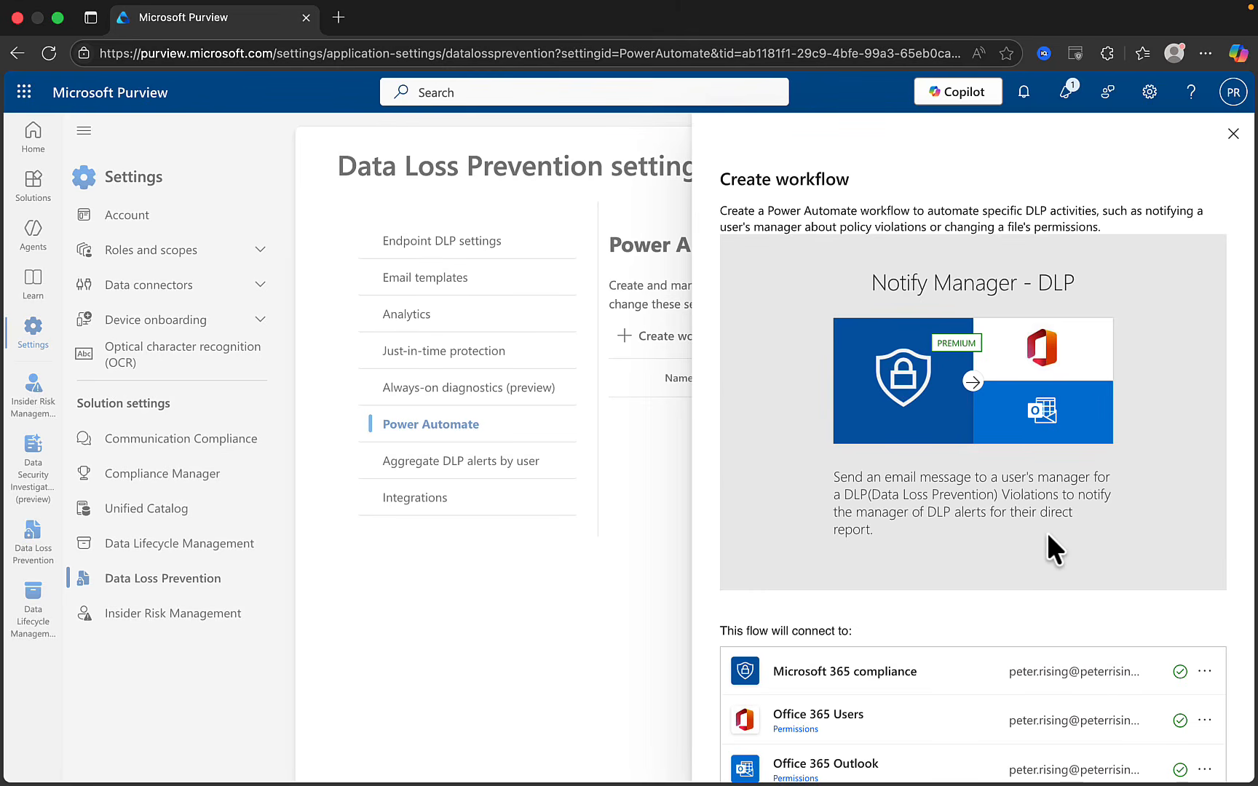
pyautogui.scroll(-2, 1038, 547)
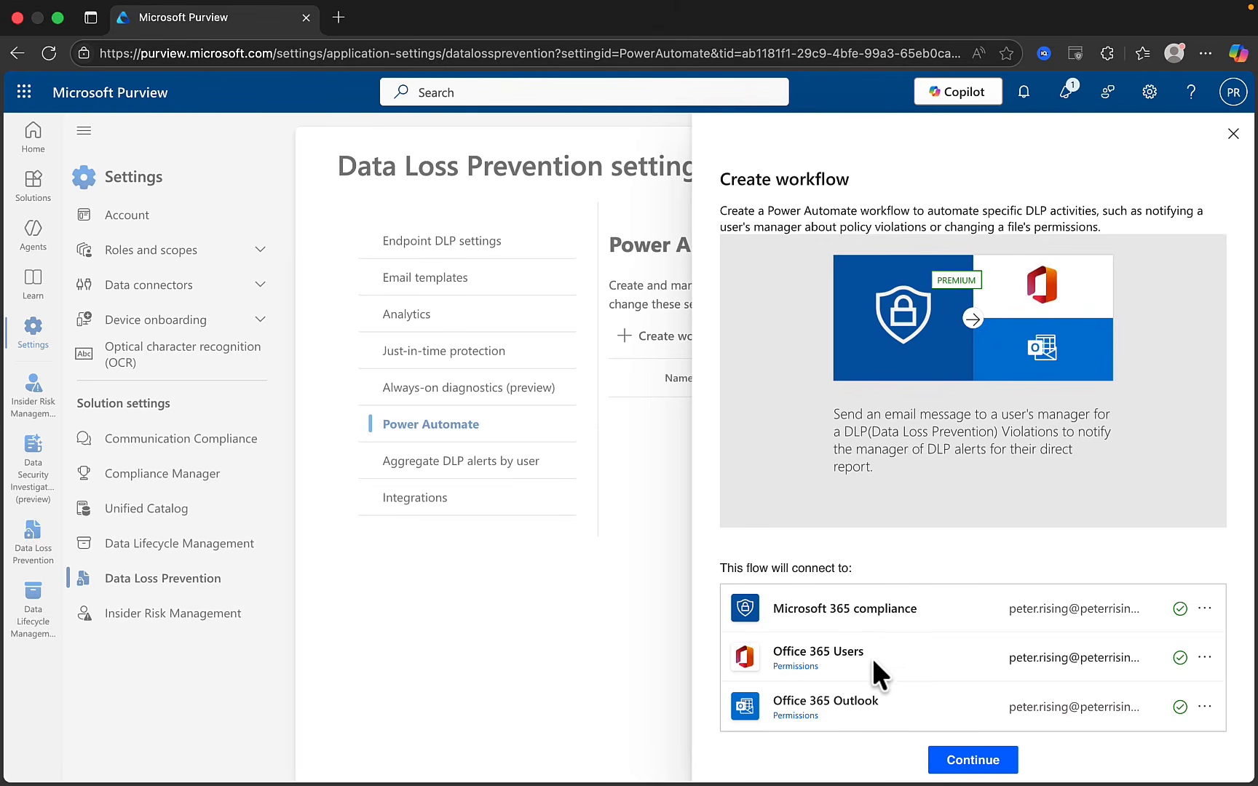
pyautogui.click(972, 760)
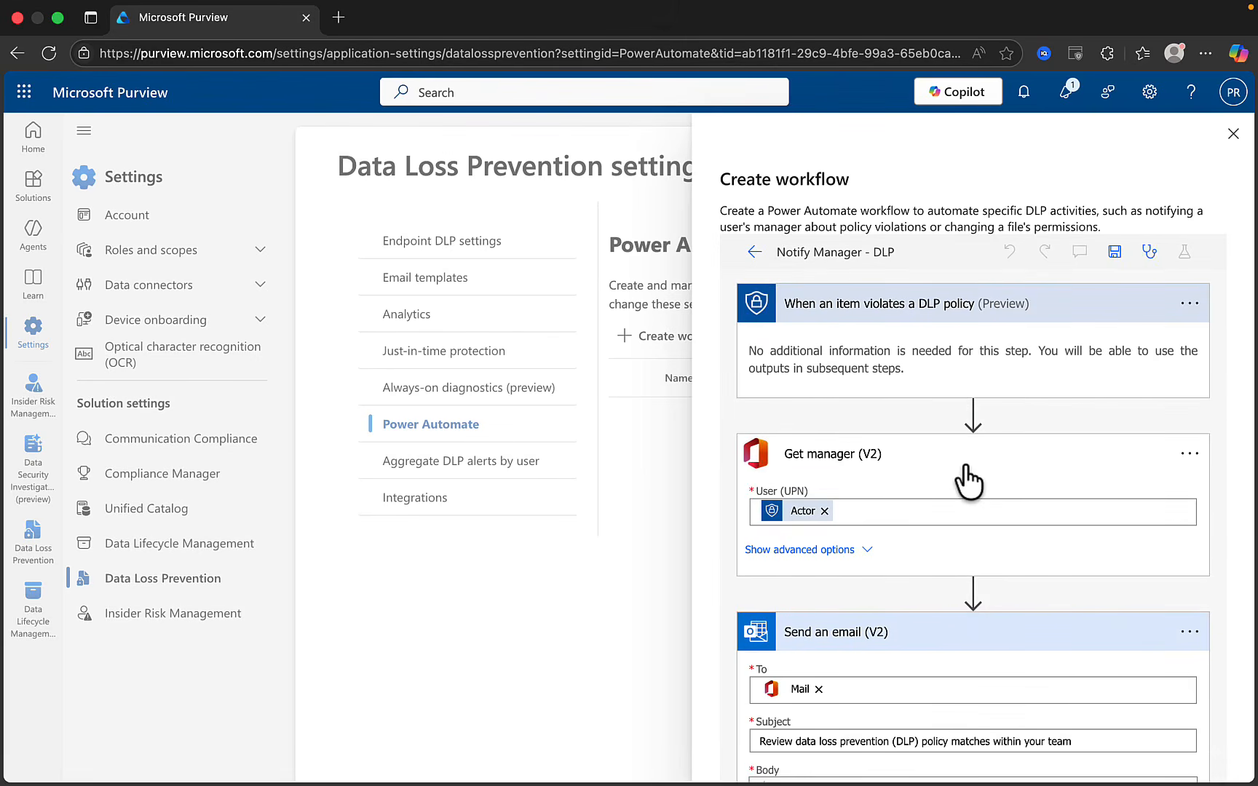
pyautogui.scroll(-2, 907, 407)
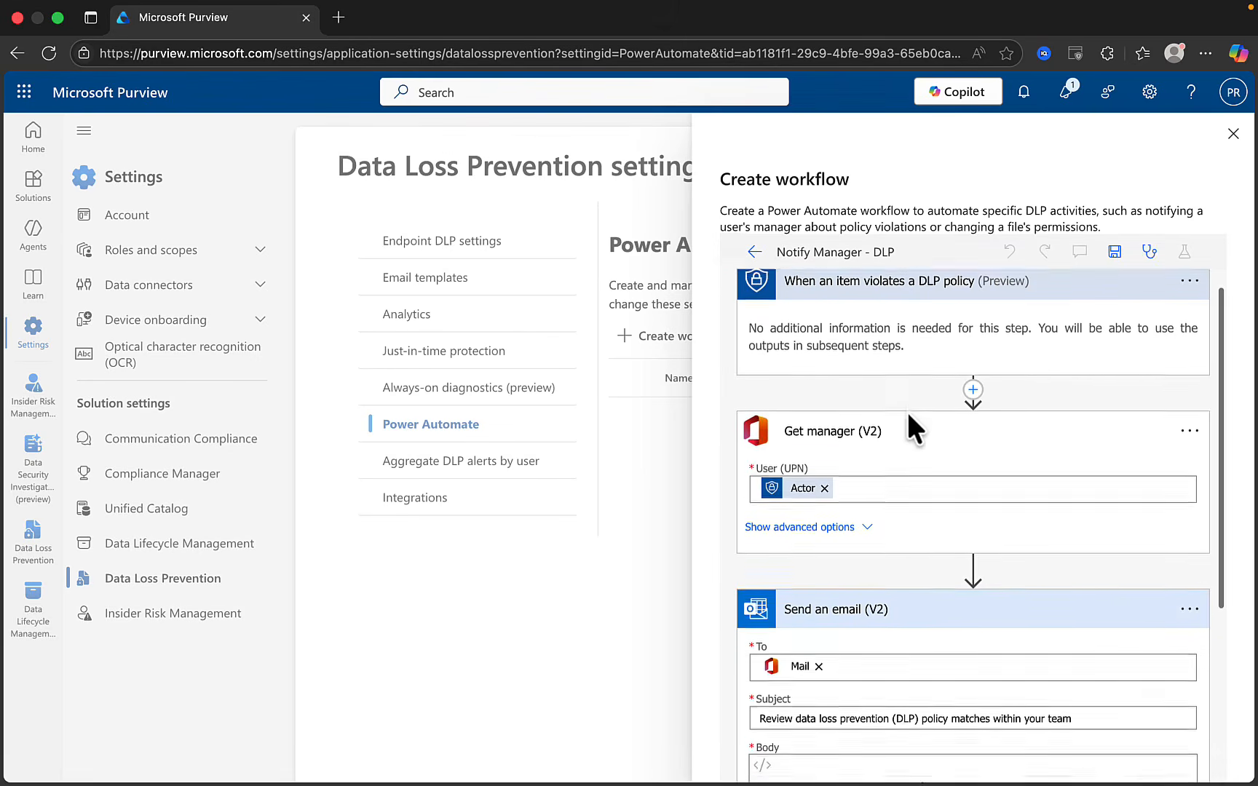
pyautogui.scroll(2, 906, 409)
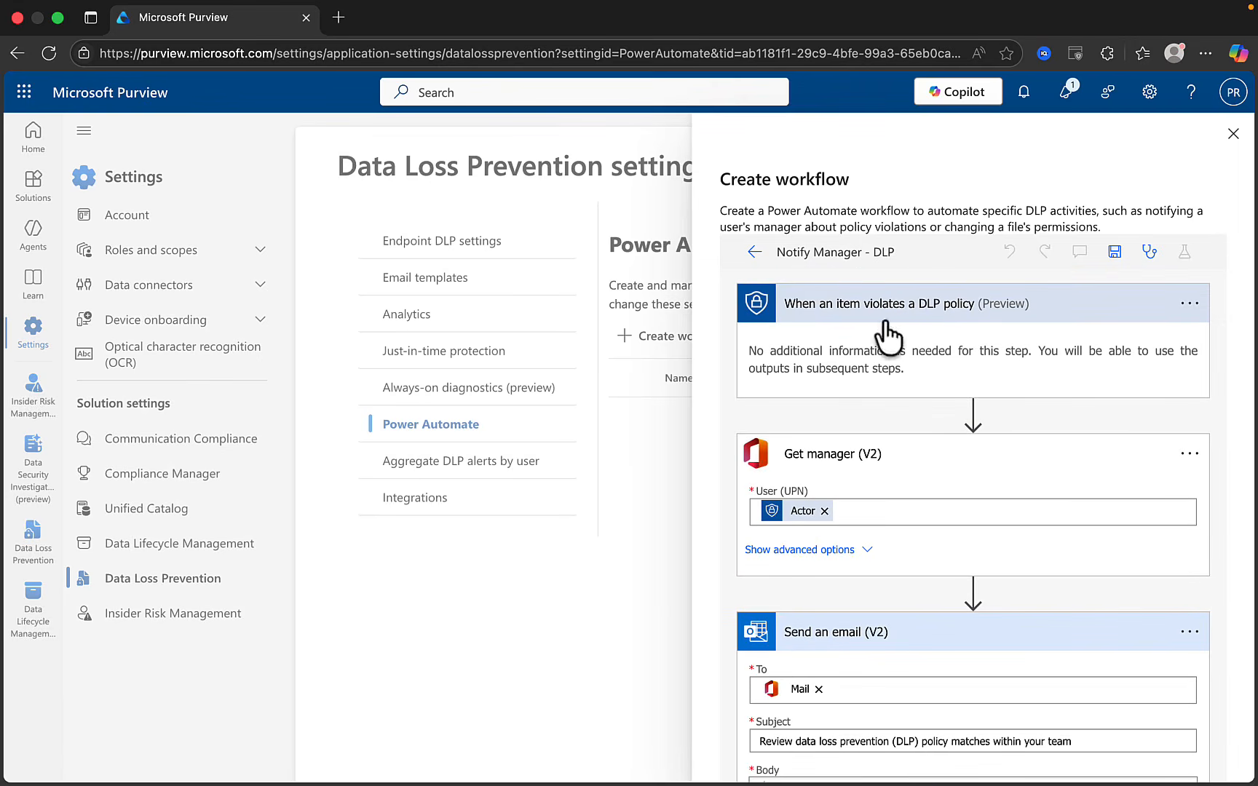
pyautogui.scroll(-4, 940, 508)
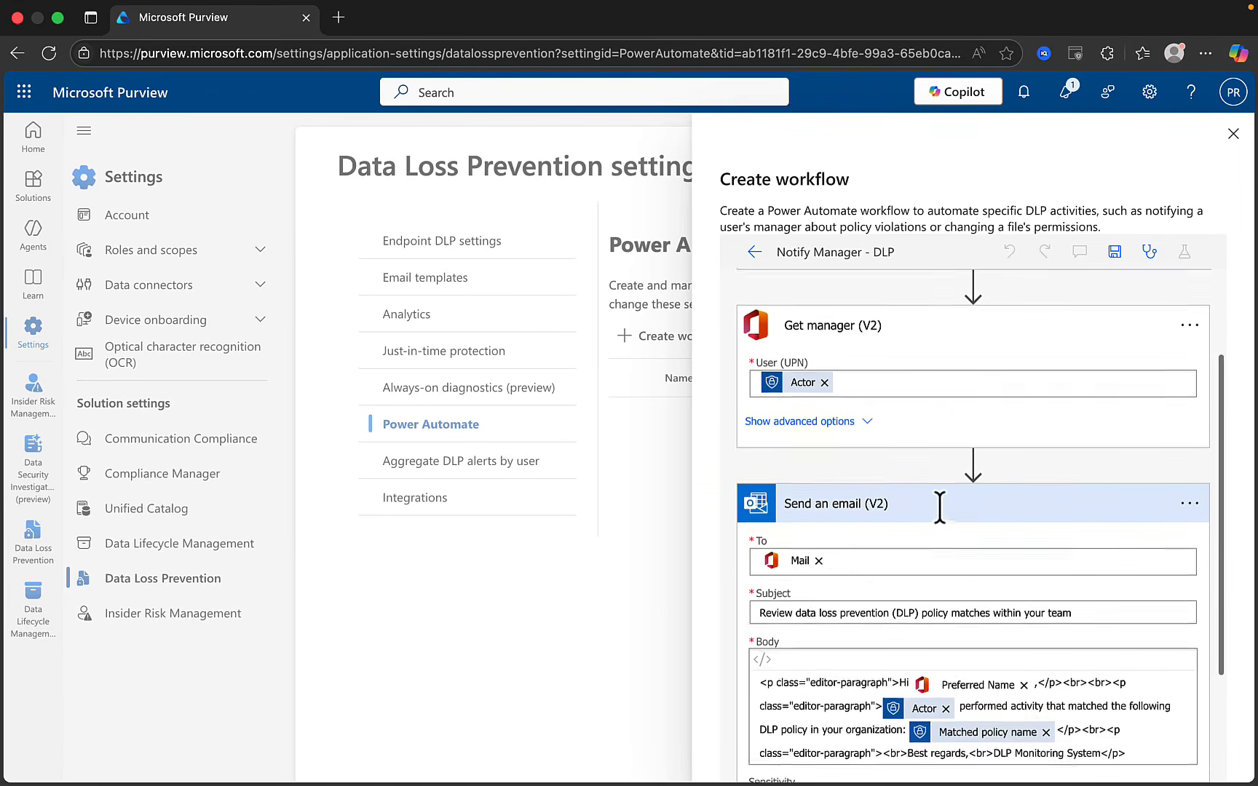
pyautogui.scroll(-4, 892, 517)
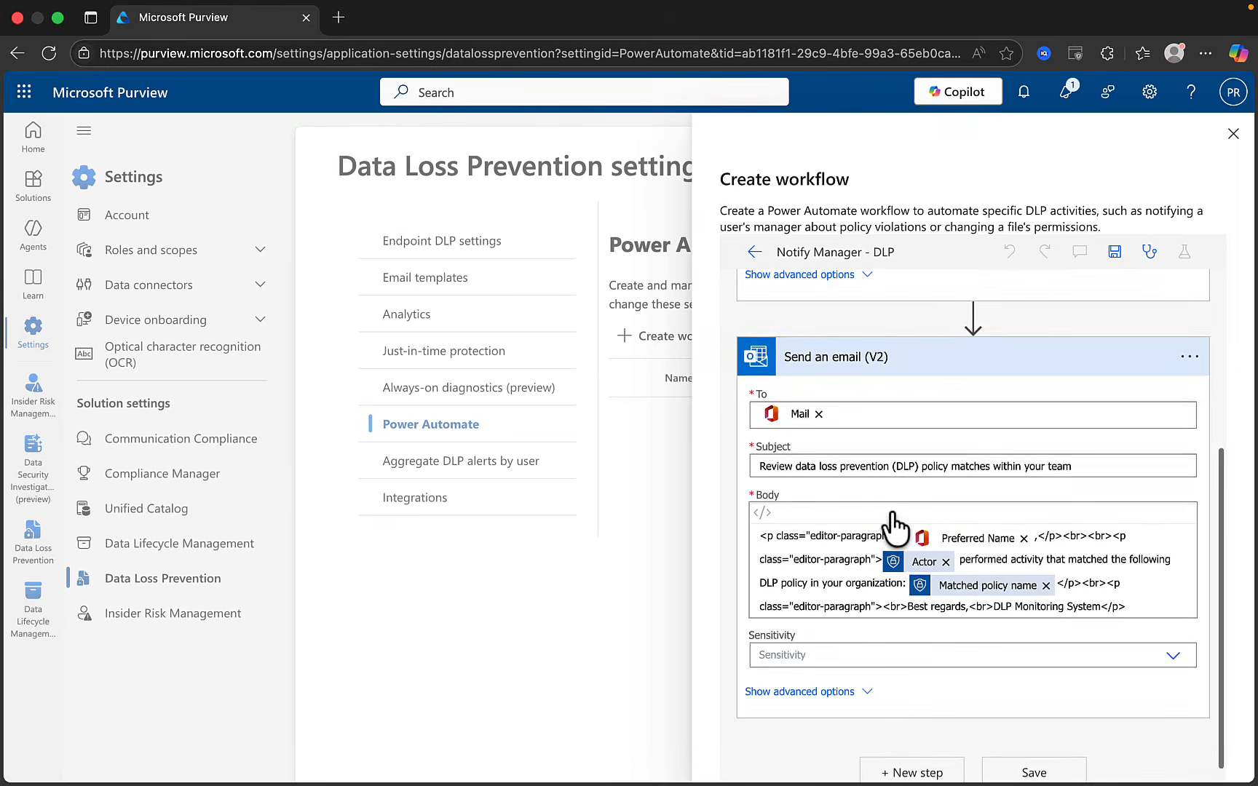
pyautogui.scroll(-1, 814, 485)
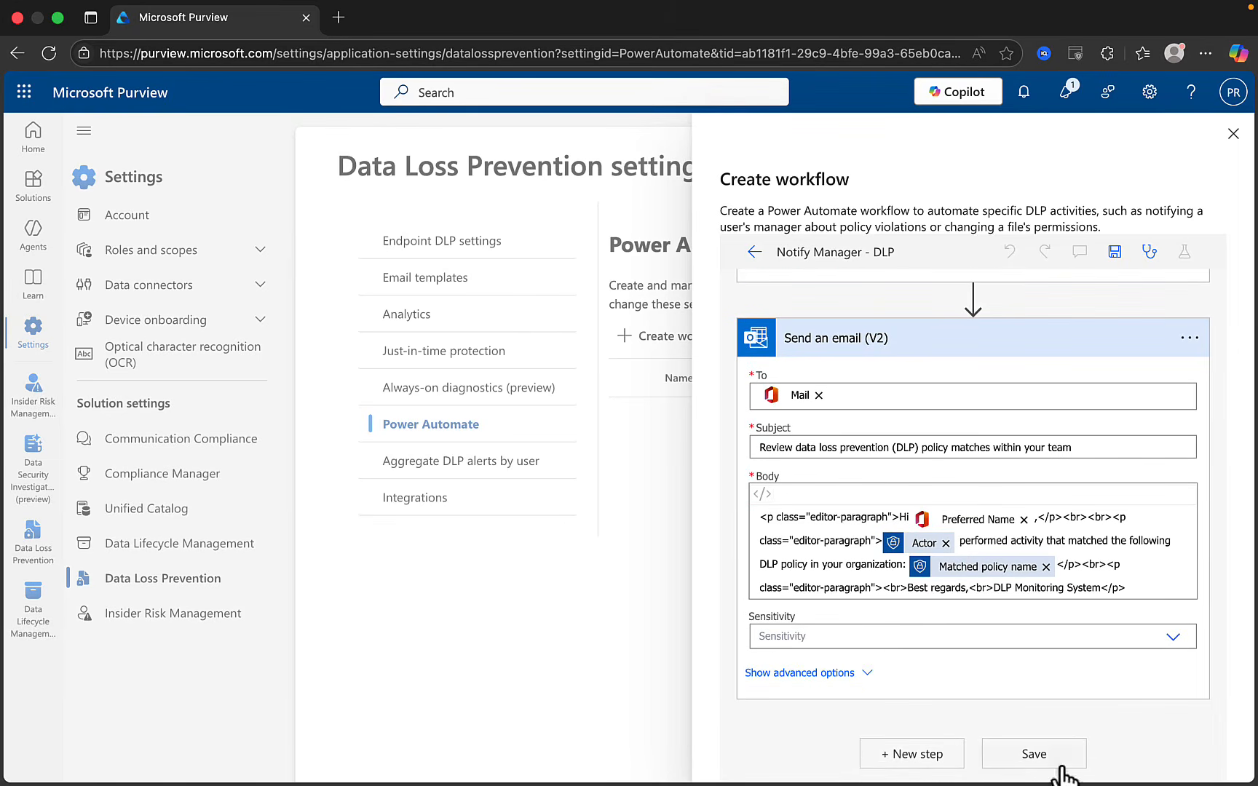
pyautogui.click(1233, 133)
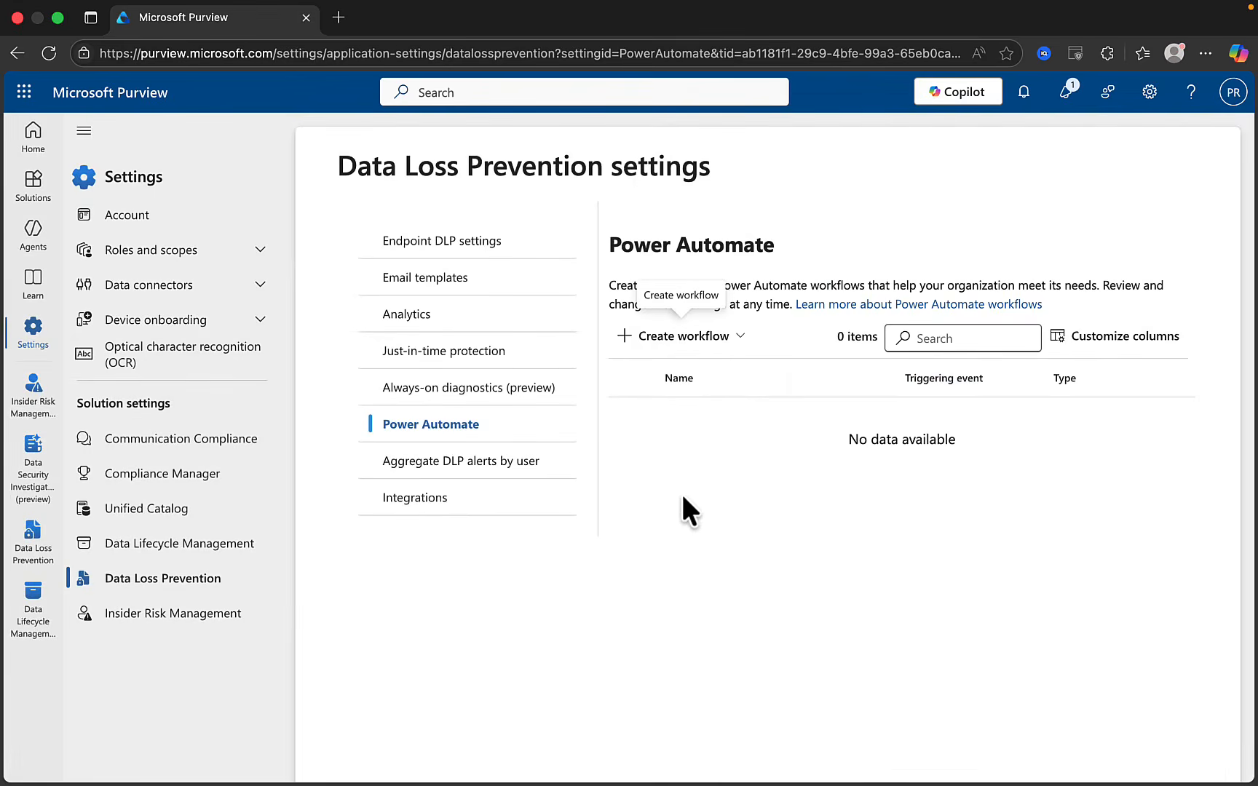
pyautogui.click(431, 478)
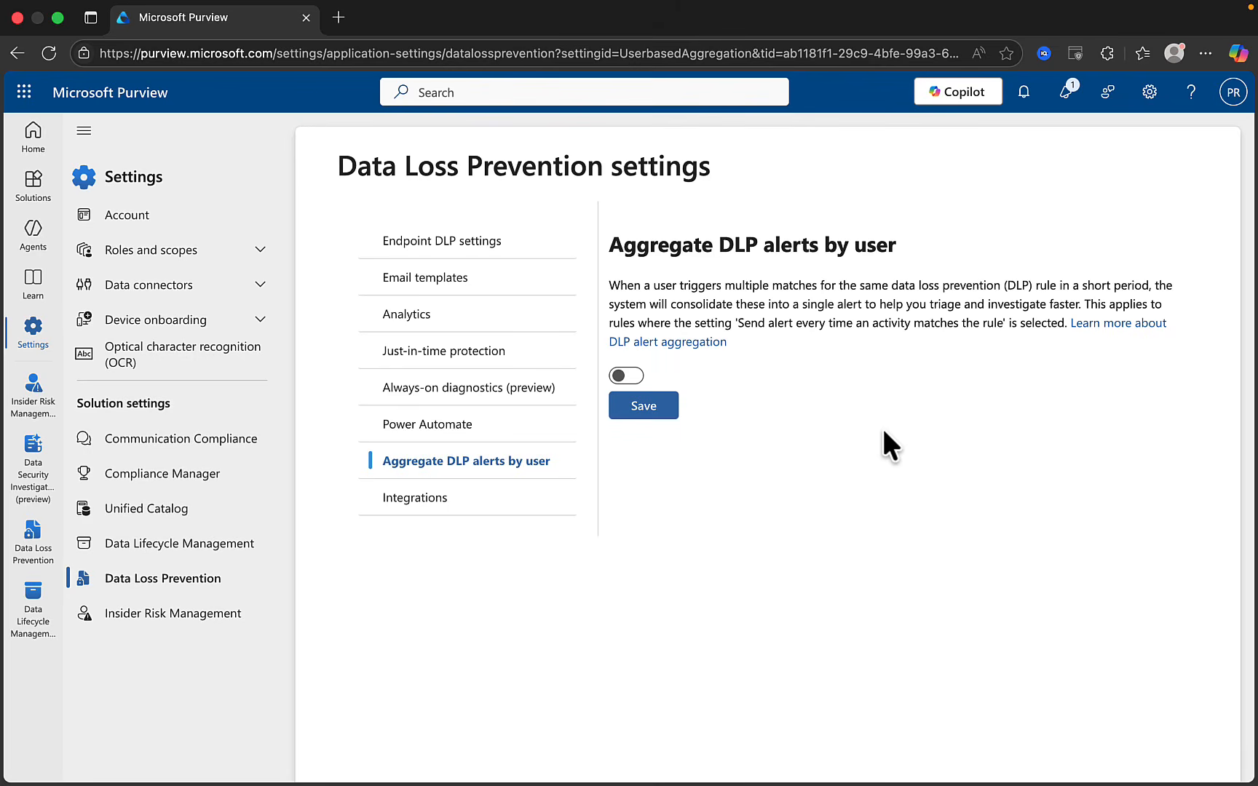
# Turn on per-user DLP alert aggregation with a 15-minute window and save it
pyautogui.click(632, 376)
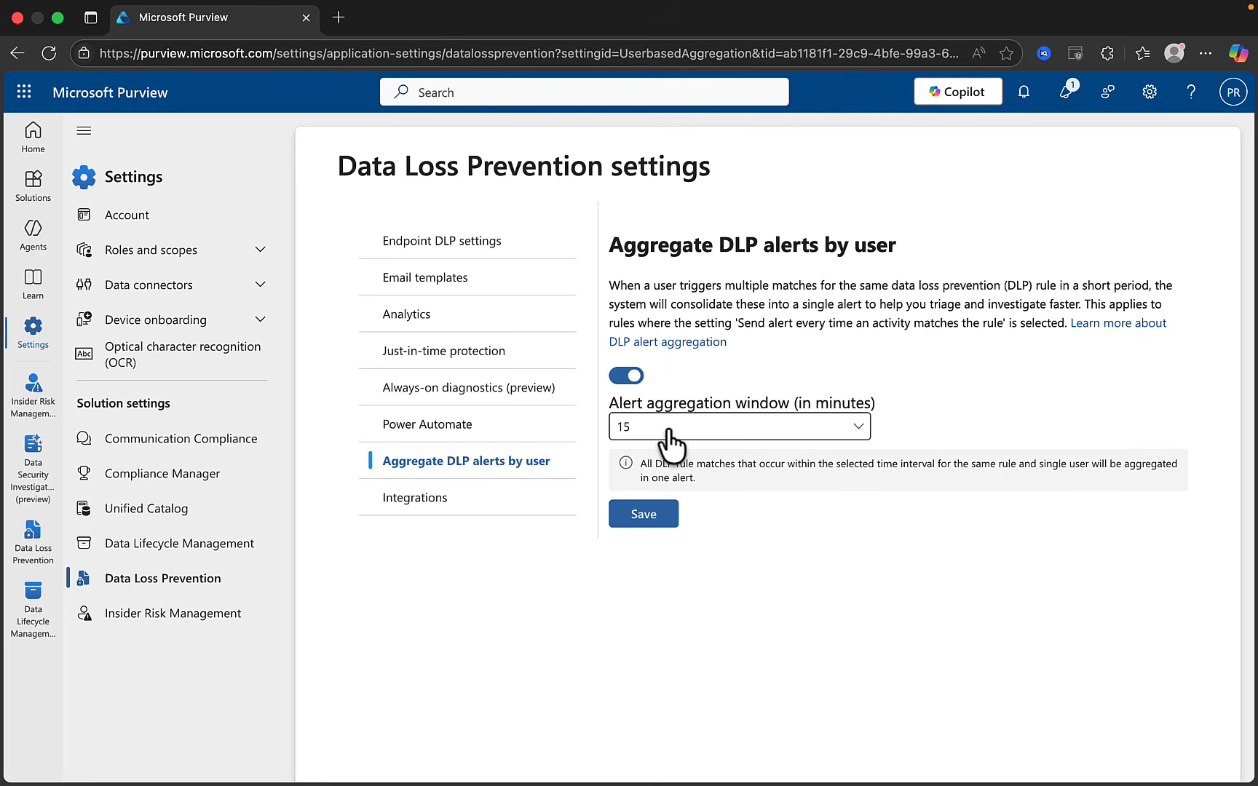
pyautogui.click(669, 434)
pyautogui.click(1014, 383)
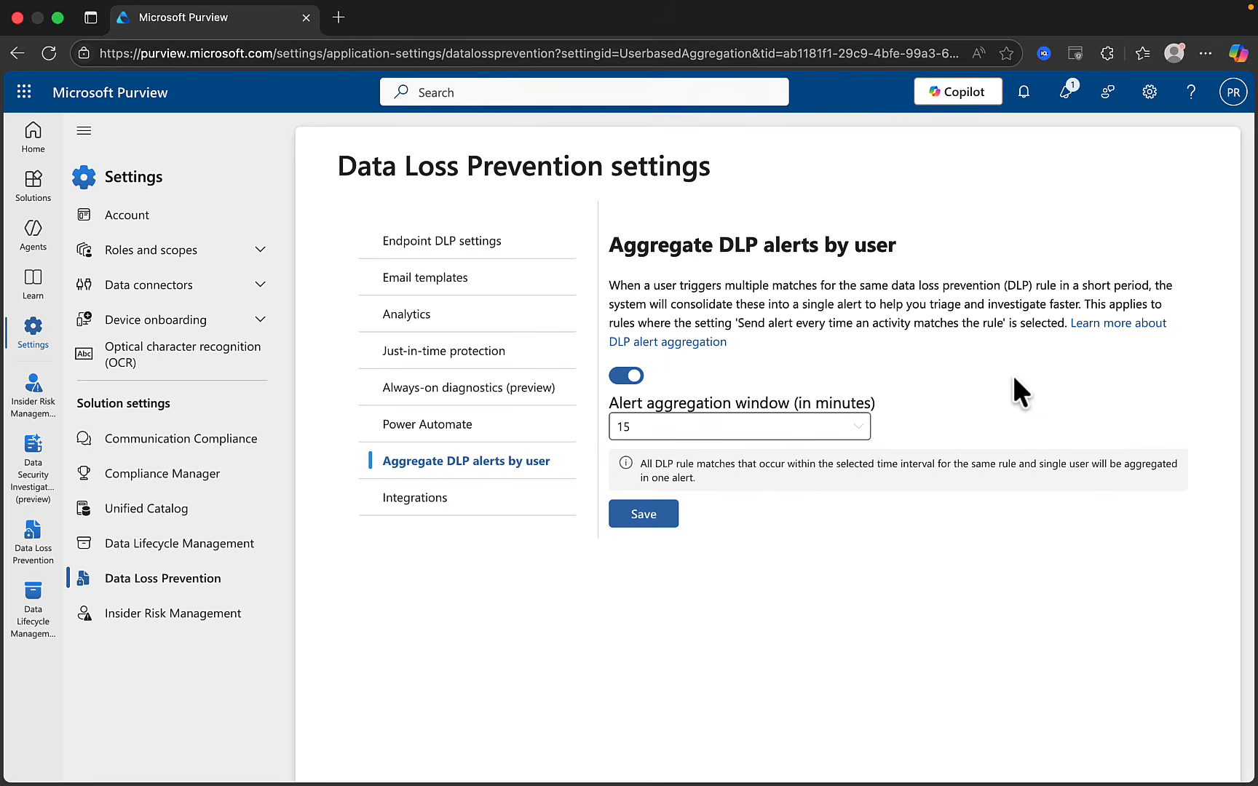
pyautogui.click(644, 517)
pyautogui.click(404, 502)
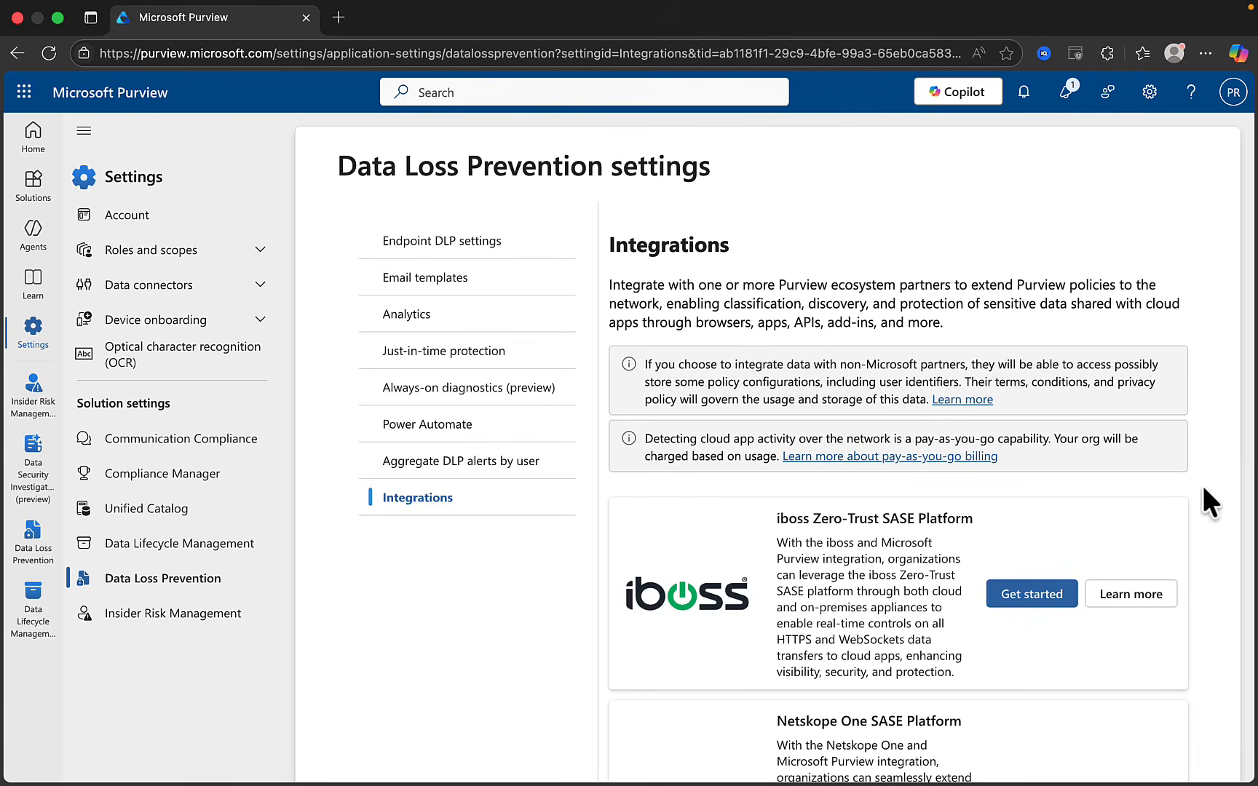
# Scroll through the DLP partner integration cards, such as iboss and Netskope
pyautogui.scroll(-2, 1203, 487)
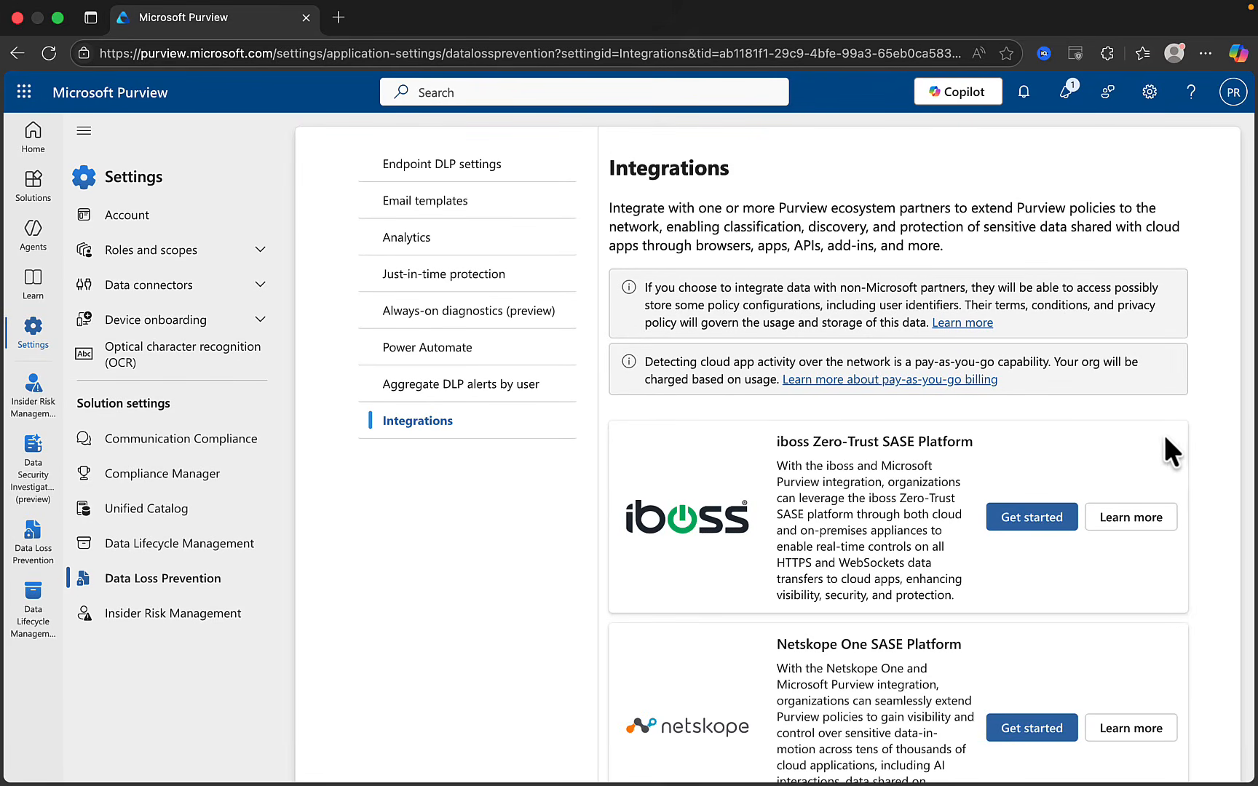
pyautogui.scroll(-1, 1235, 502)
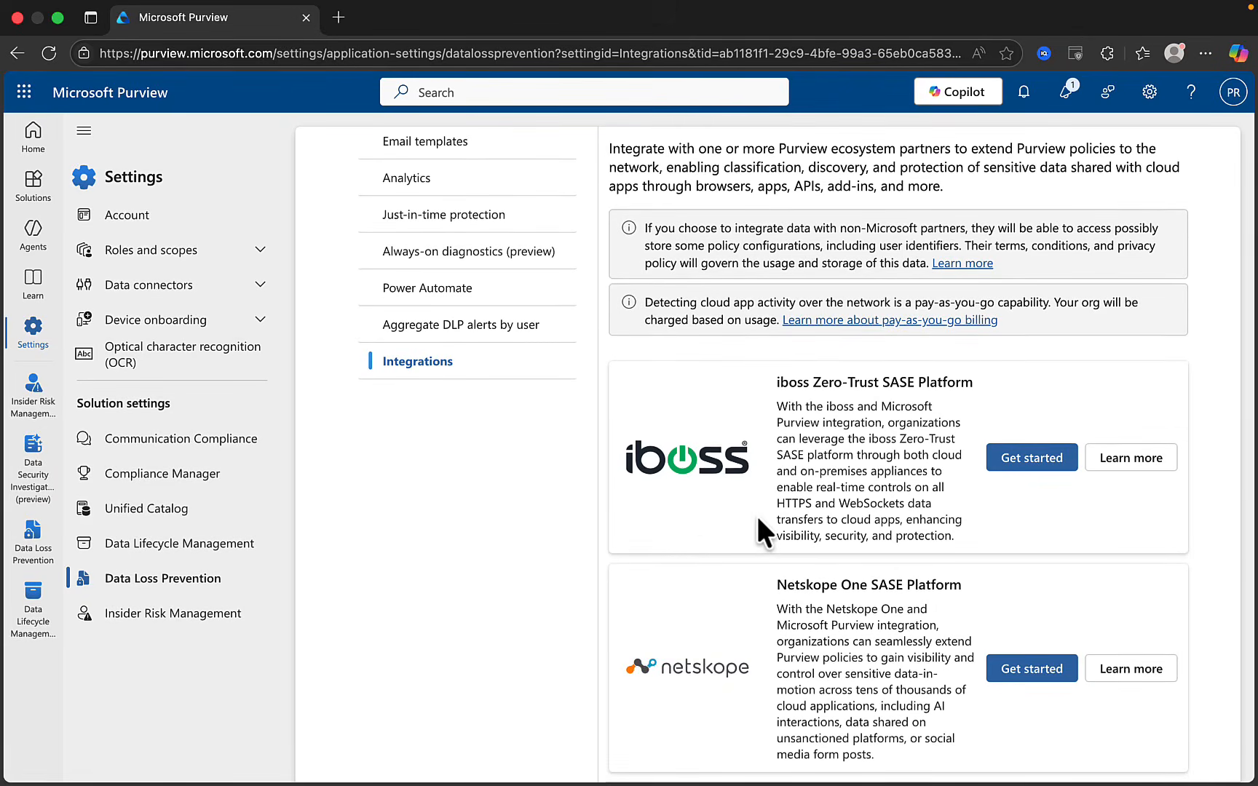
pyautogui.scroll(2, 756, 513)
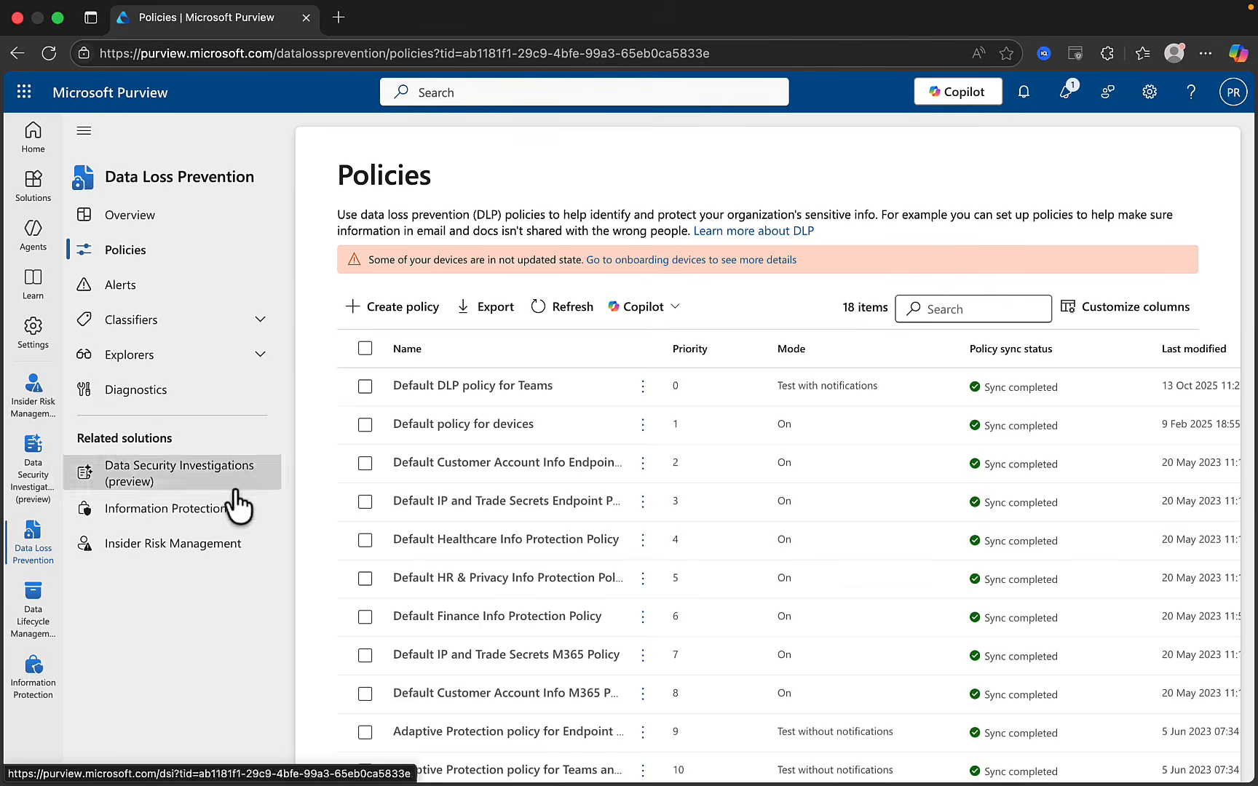
# Show the DLP Alerts list with its 8 active policy-match alerts
pyautogui.click(122, 291)
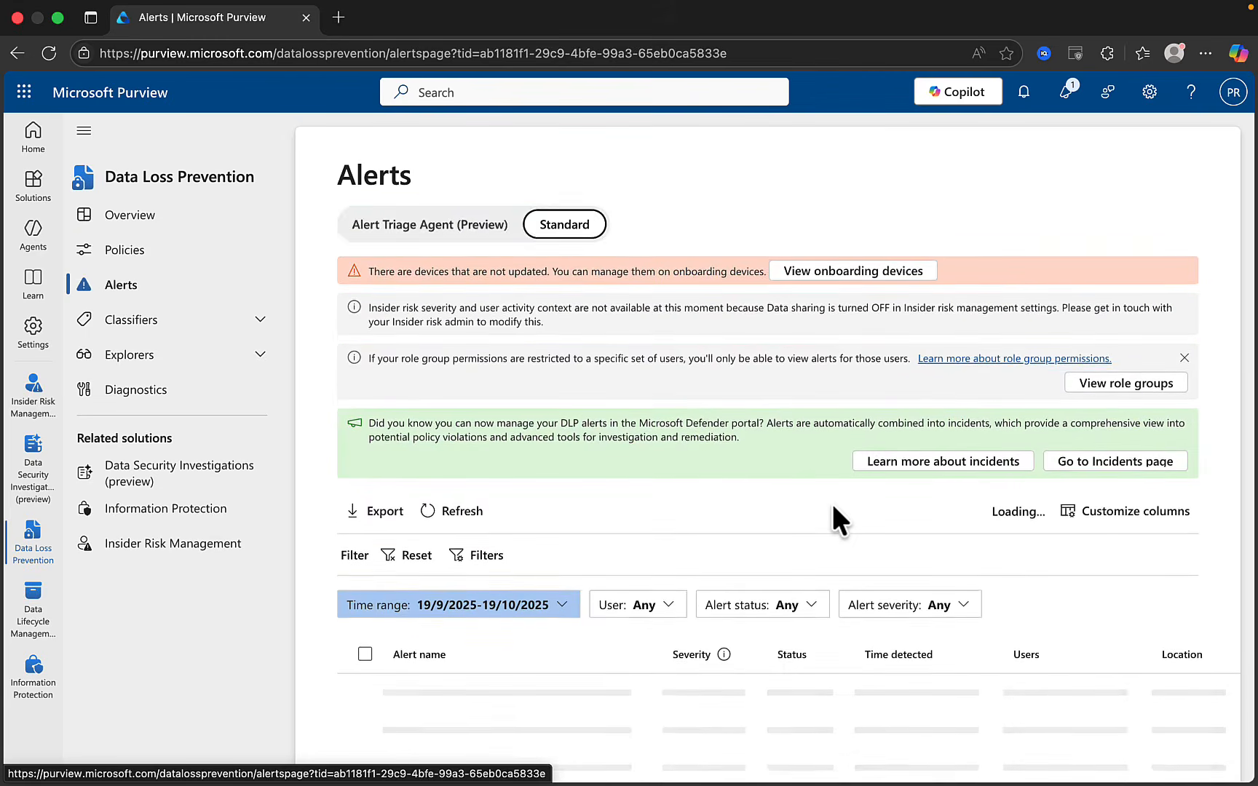
pyautogui.scroll(-4, 832, 501)
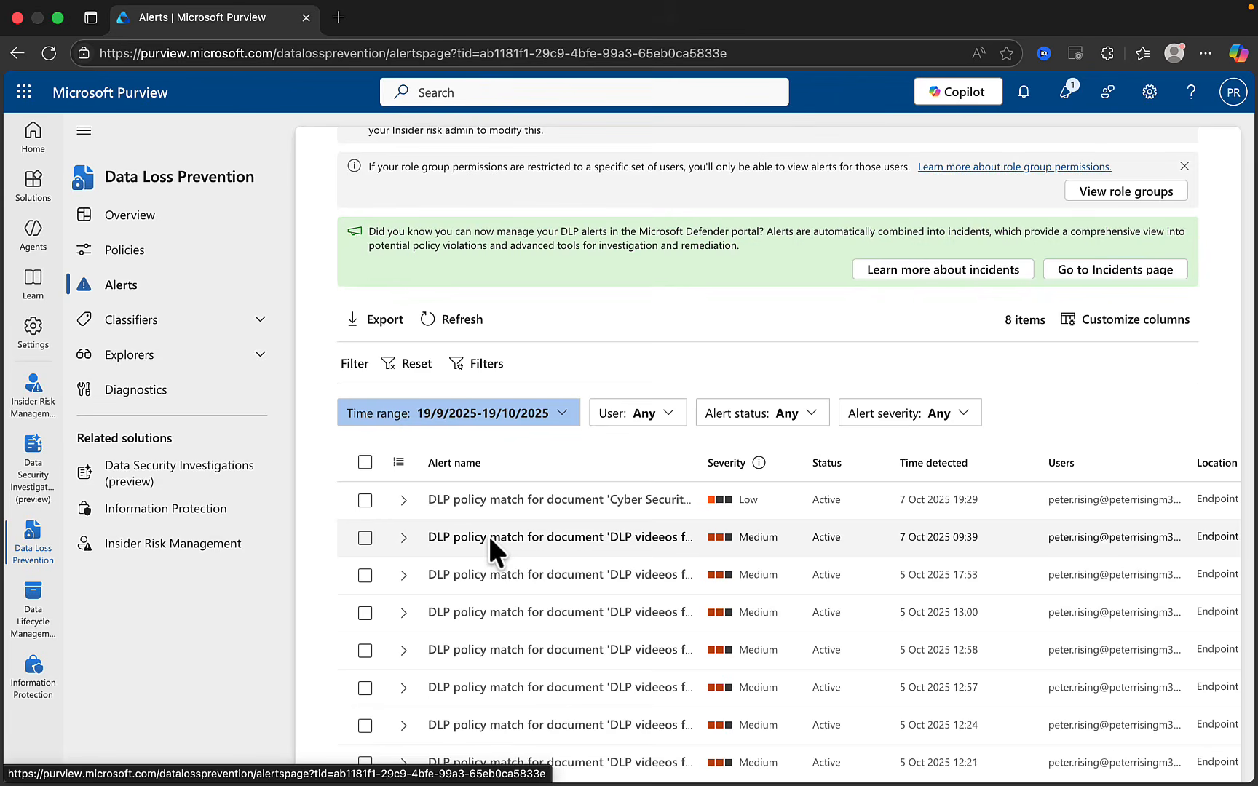
# Open Activity explorer under Explorers and browse its 705 activity records, then return to the top
pyautogui.click(256, 357)
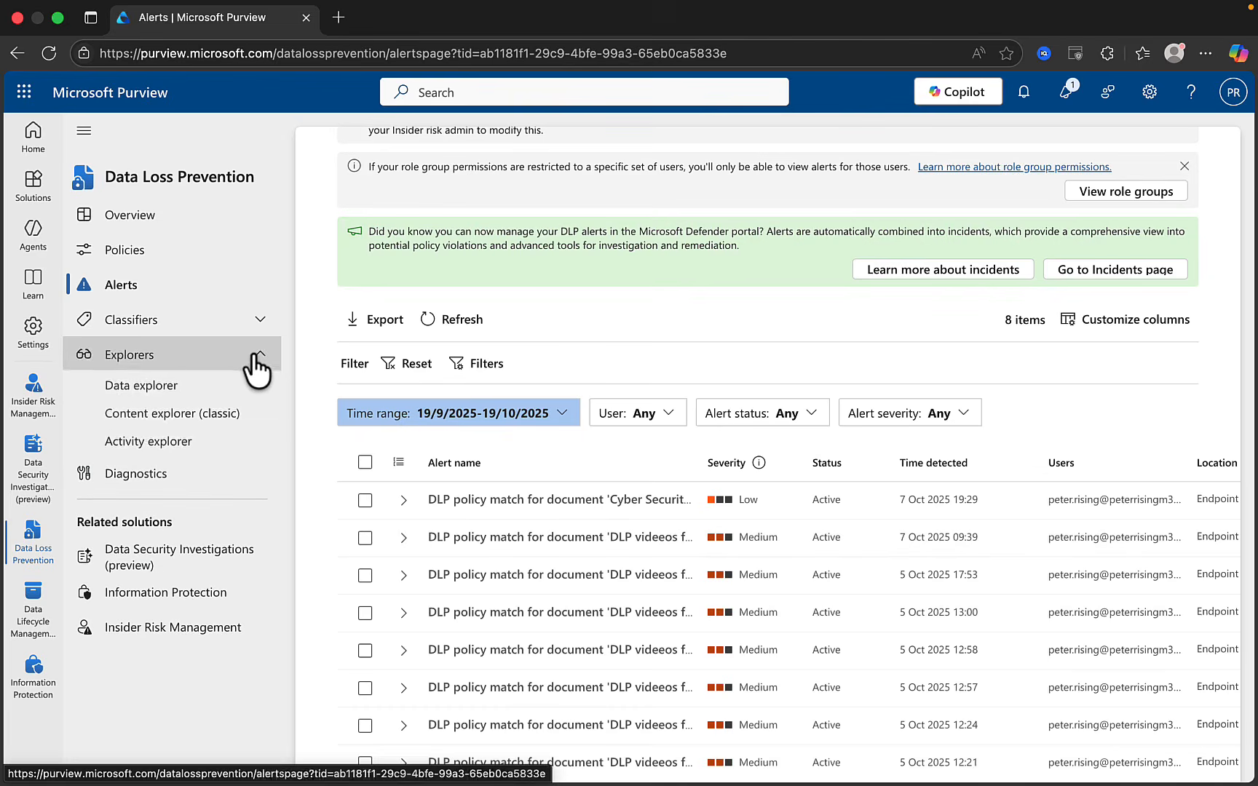
pyautogui.click(165, 451)
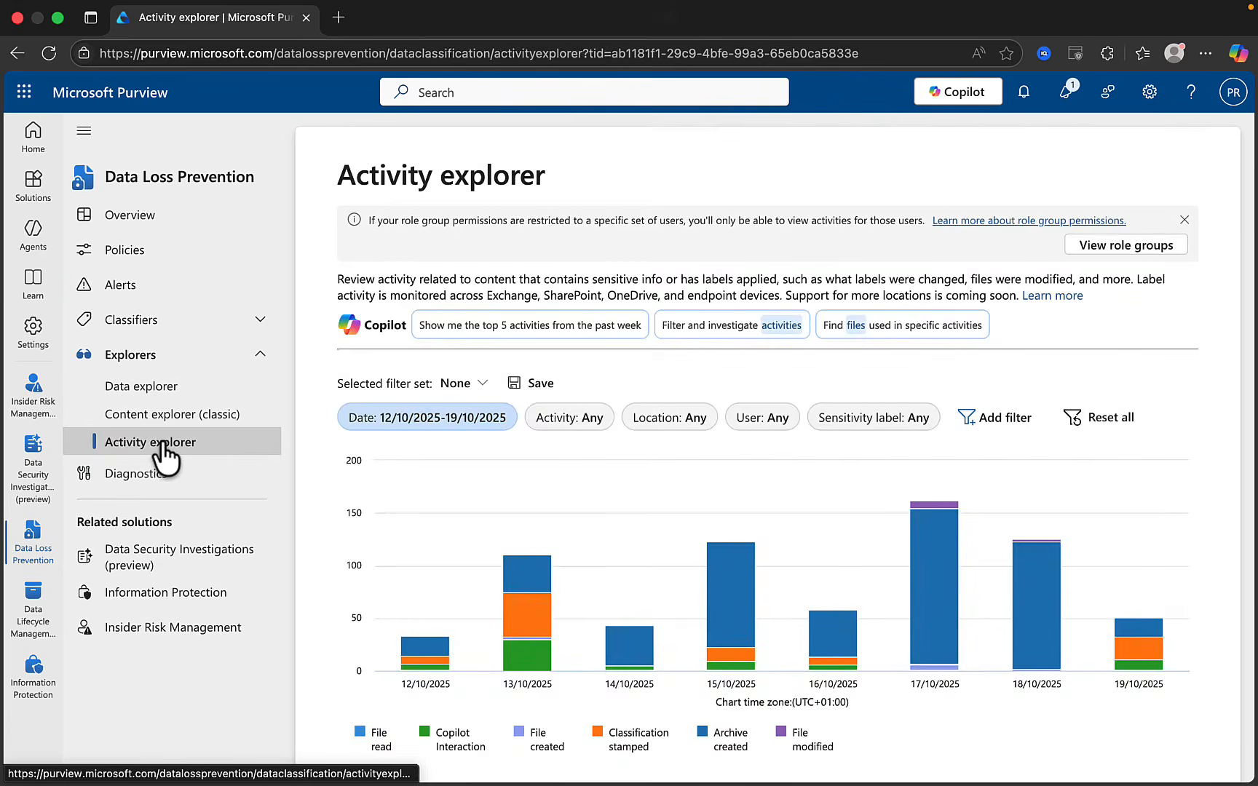
pyautogui.scroll(-5, 594, 466)
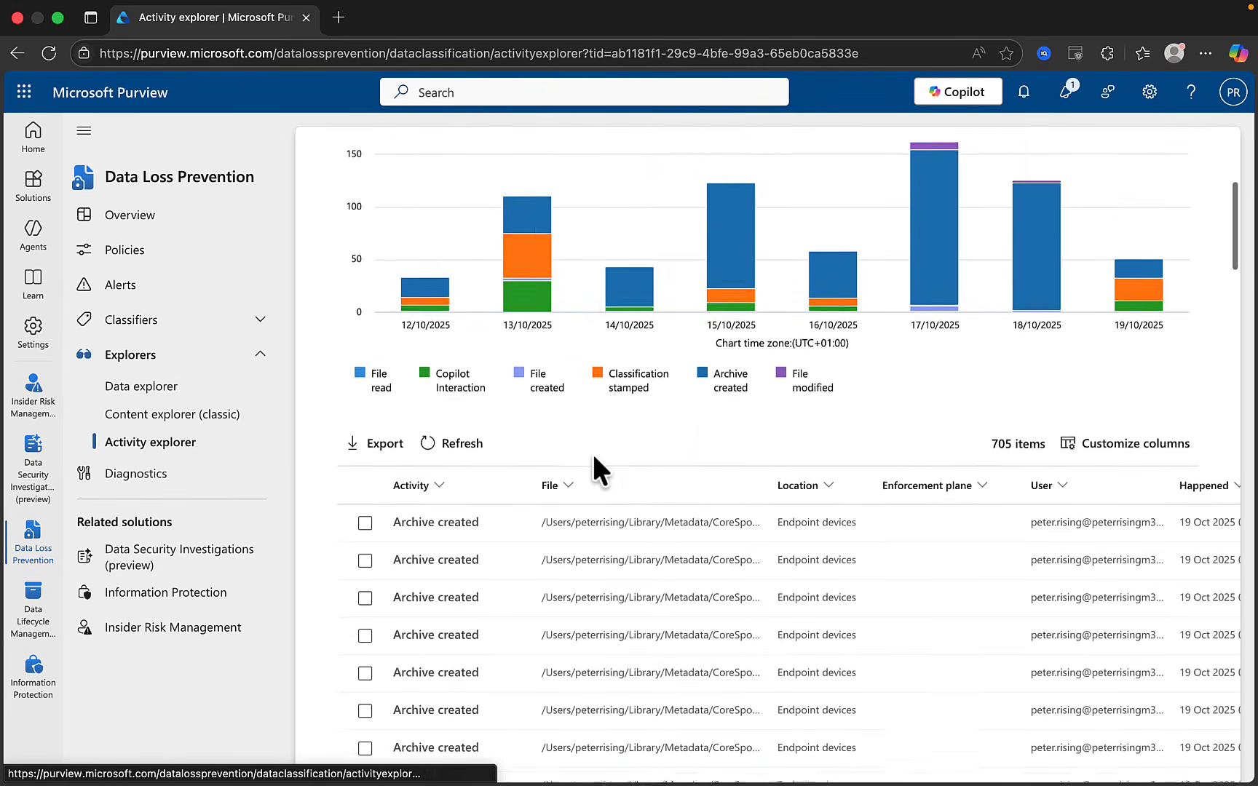
pyautogui.scroll(-3, 595, 470)
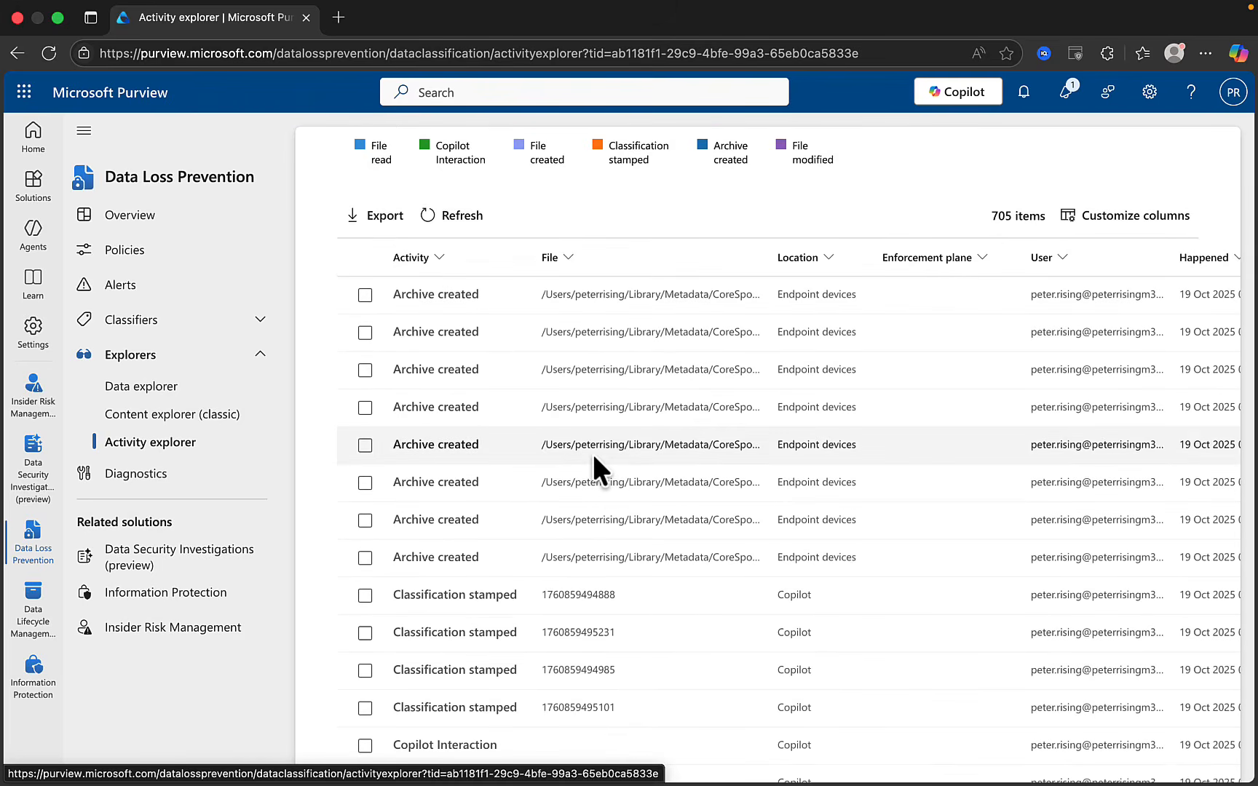
pyautogui.scroll(-2, 592, 451)
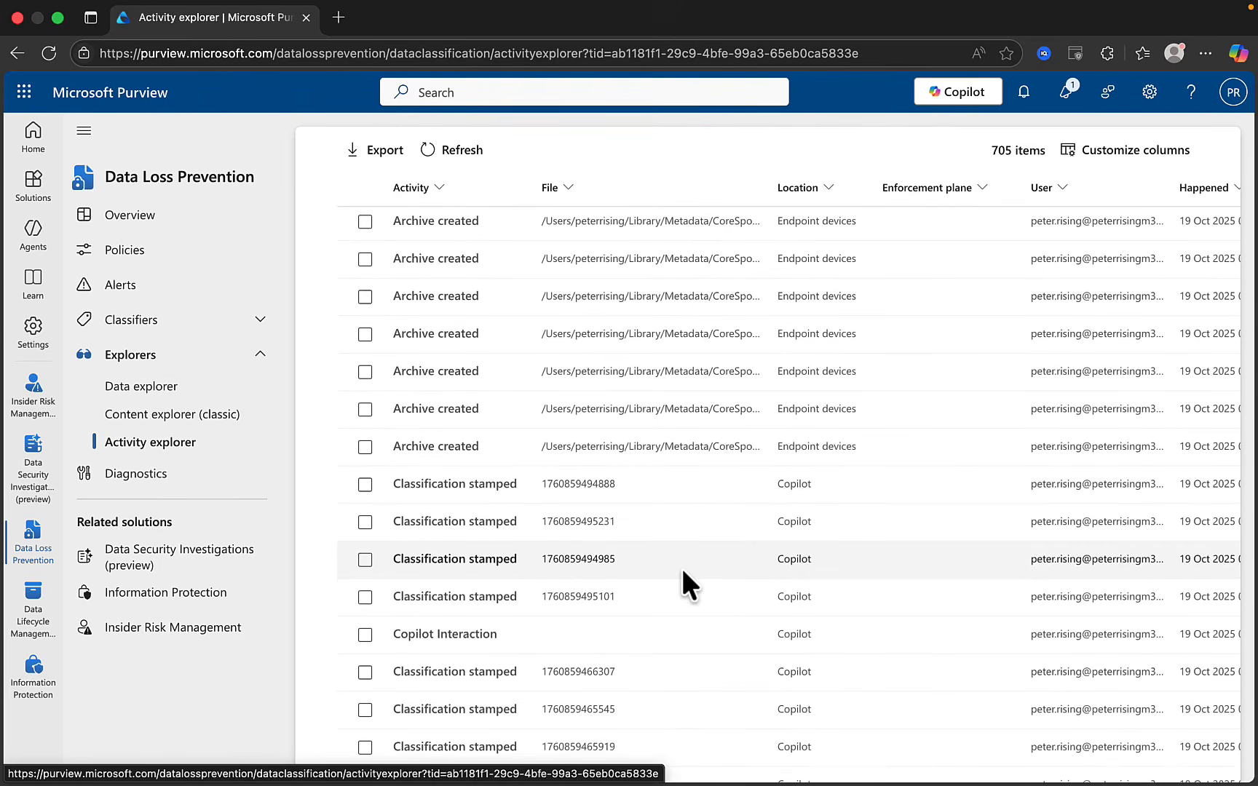
pyautogui.scroll(-4, 682, 571)
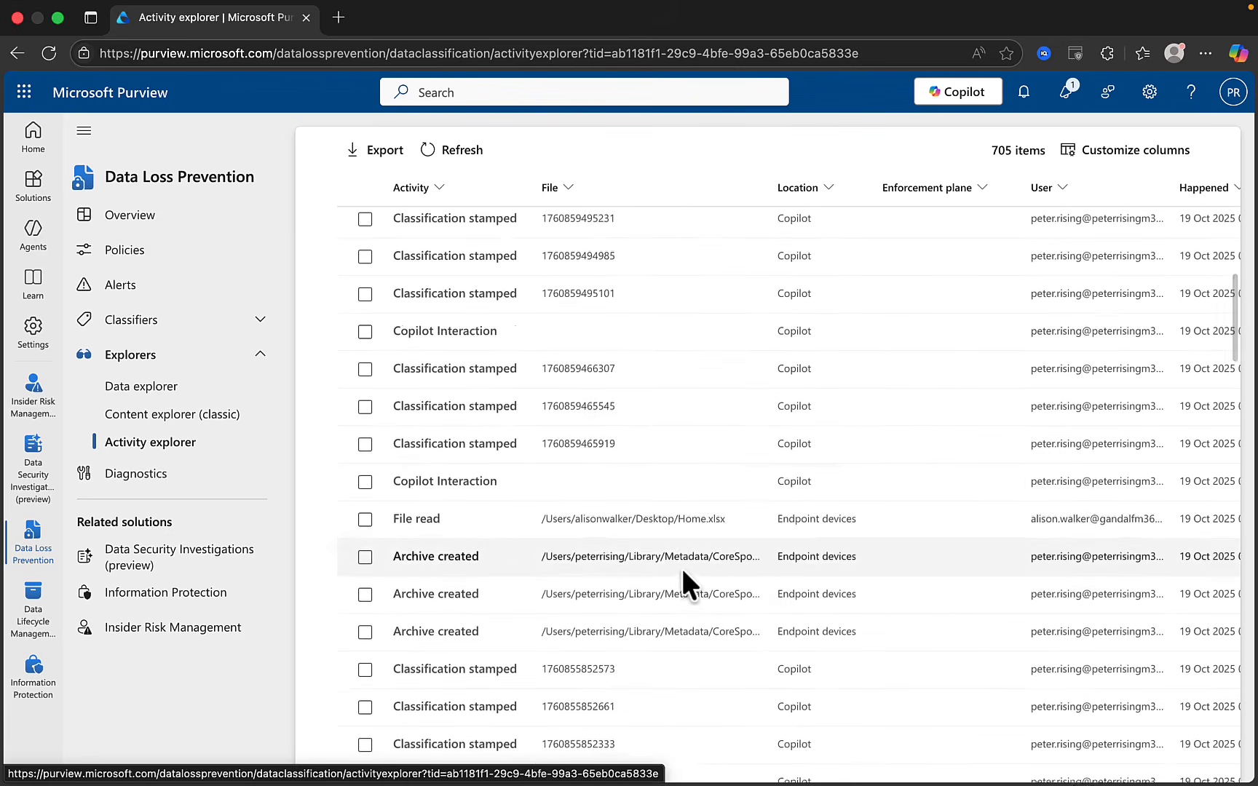
pyautogui.scroll(-2, 681, 566)
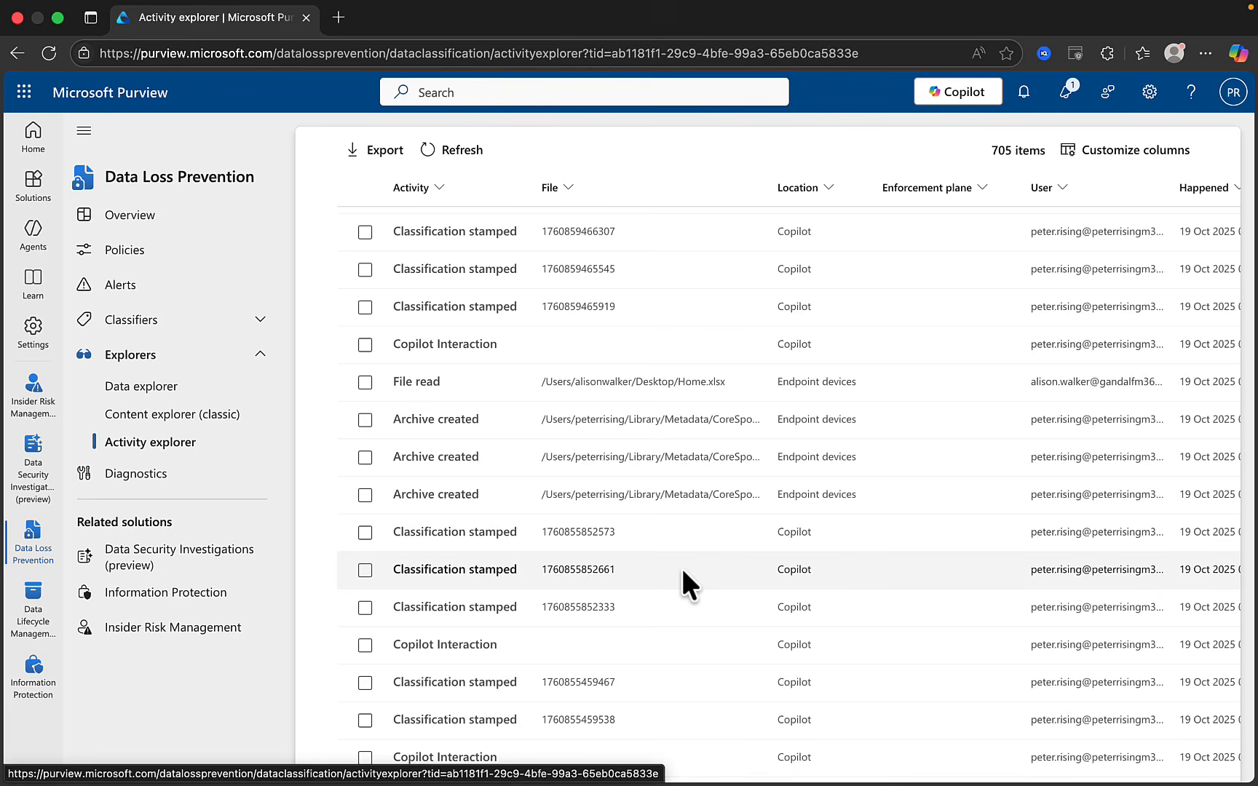
pyautogui.scroll(-2, 682, 566)
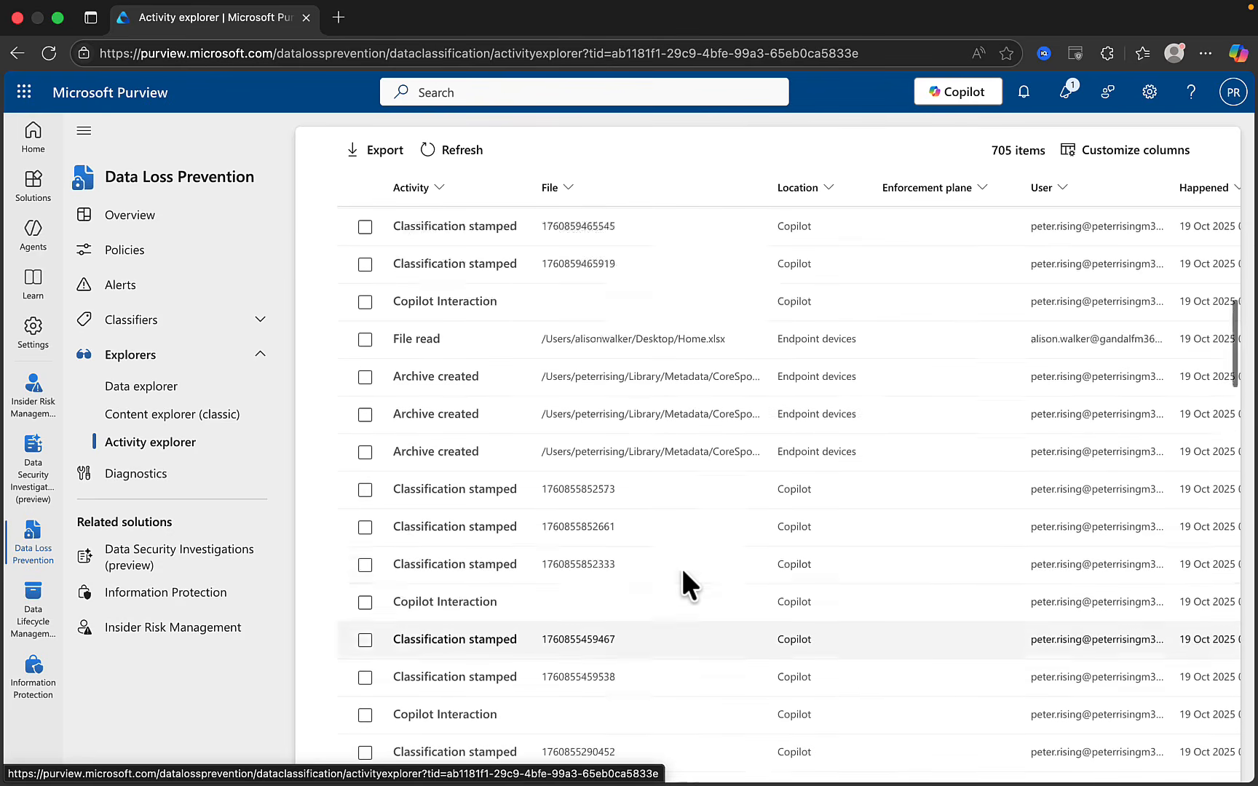
pyautogui.scroll(10, 682, 567)
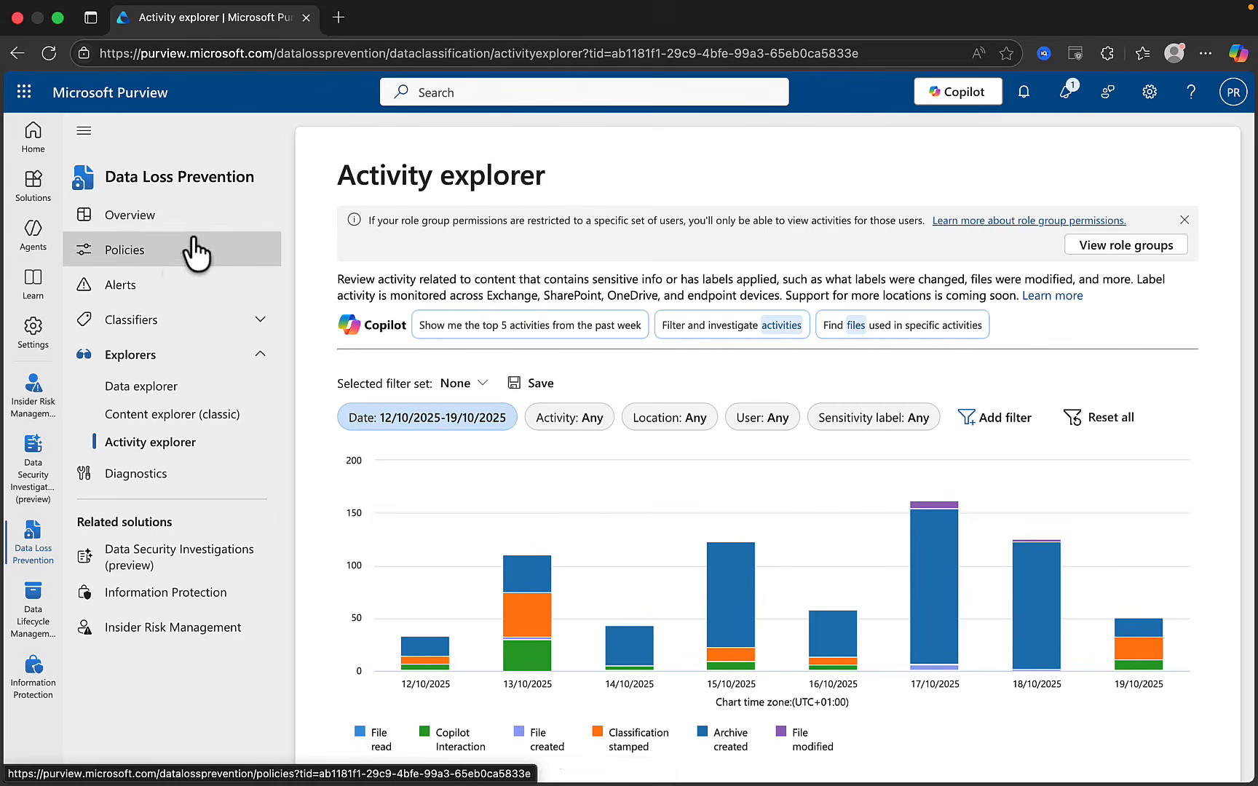